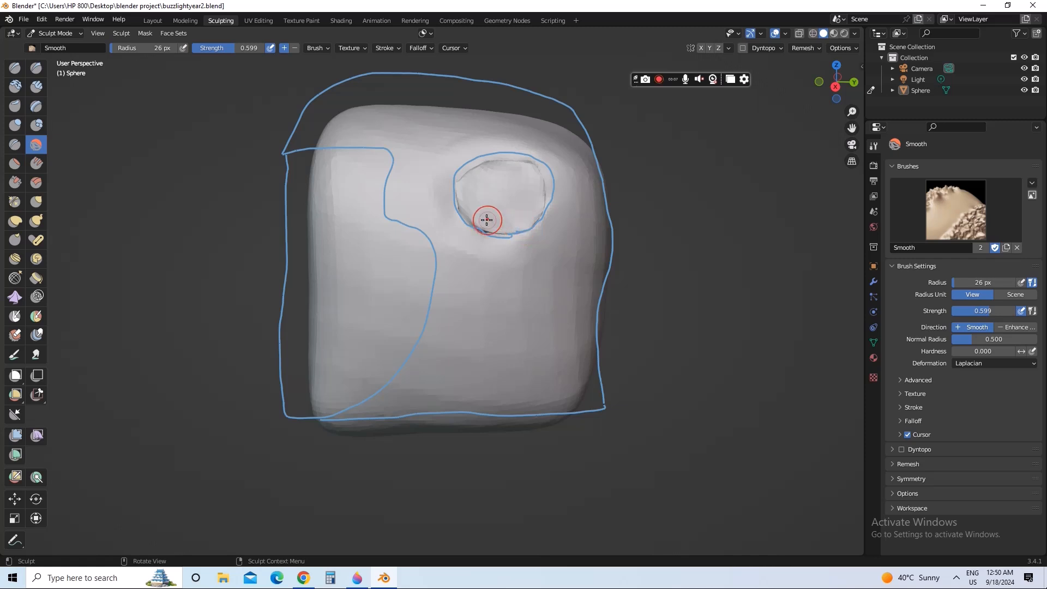
Pull the ear's near edge outward toward the blue outline using the Grab brush at a 44 px radius.
left_click(41, 202)
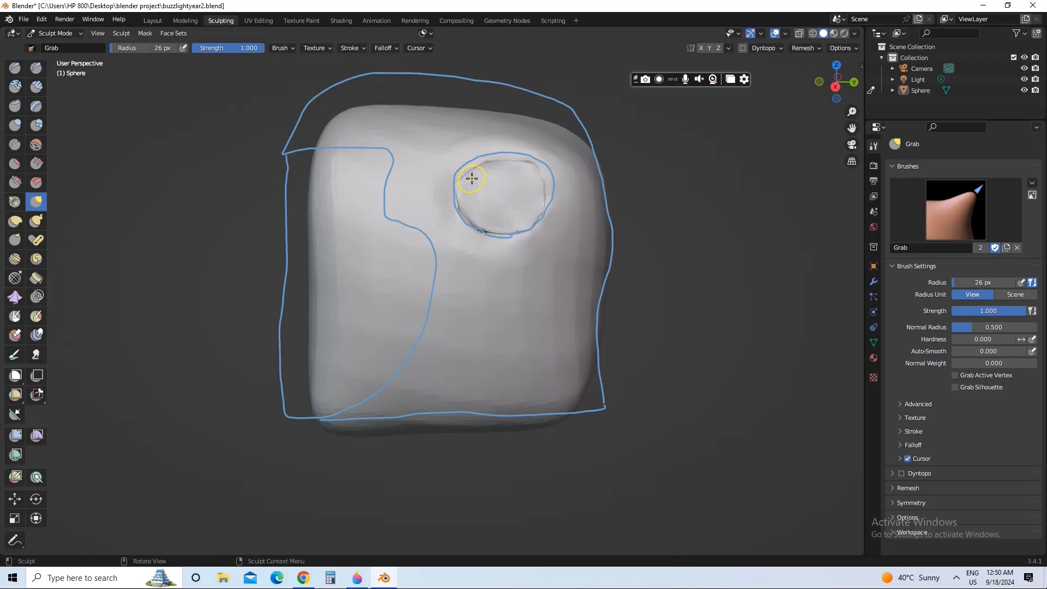
key("f")
left_click(477, 178)
left_click_drag(474, 172, 471, 168)
key("f")
left_click(486, 175)
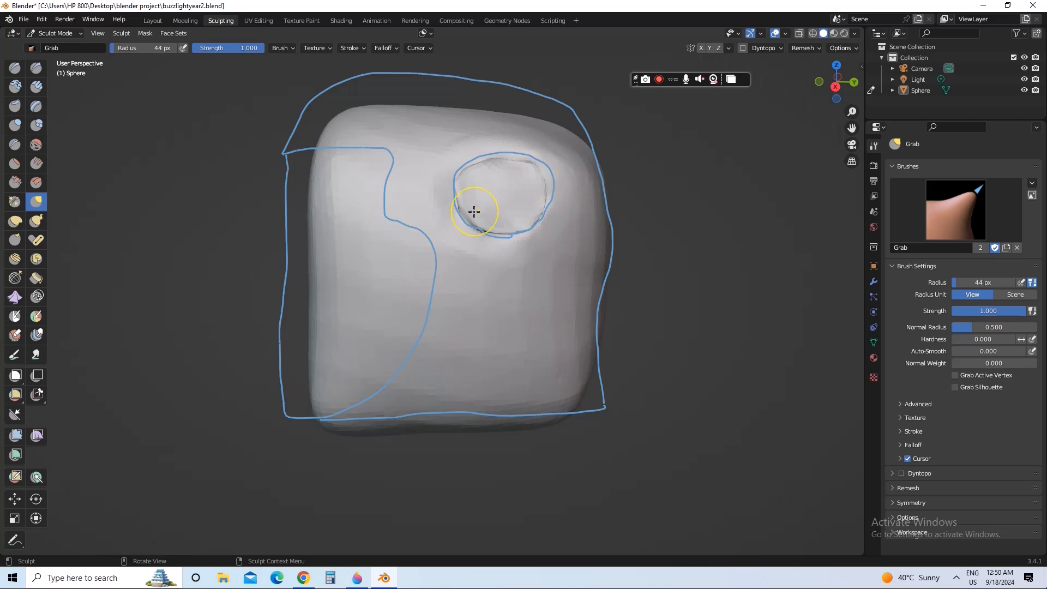
left_click_drag(474, 213, 468, 215)
left_click_drag(465, 197, 462, 198)
left_click_drag(463, 198, 460, 200)
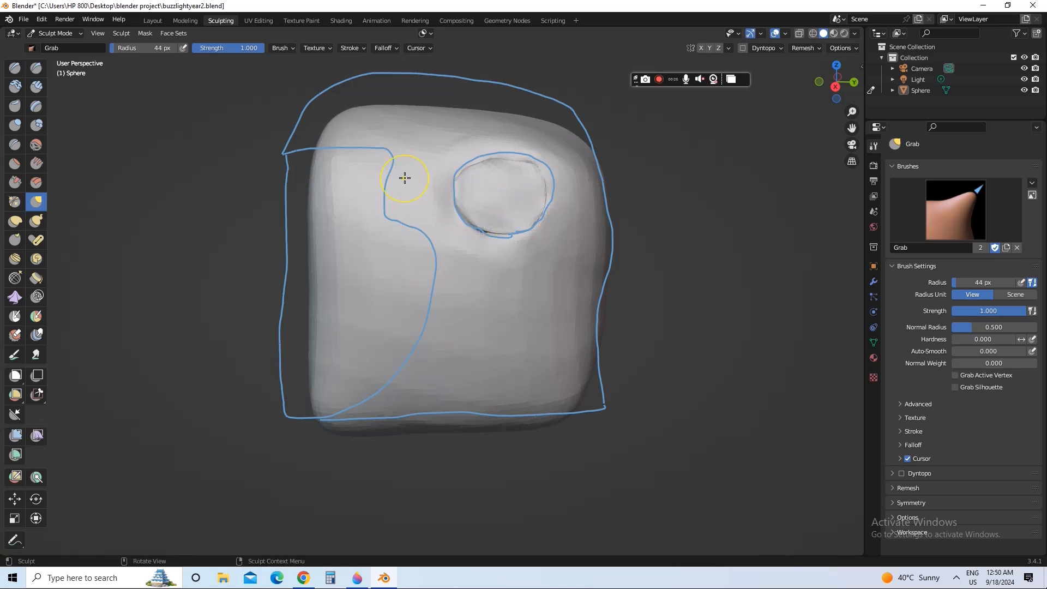
Reshape and shrink the ear toward a smaller circle using the Elastic Deform brush at a 57 px radius.
left_click(15, 221)
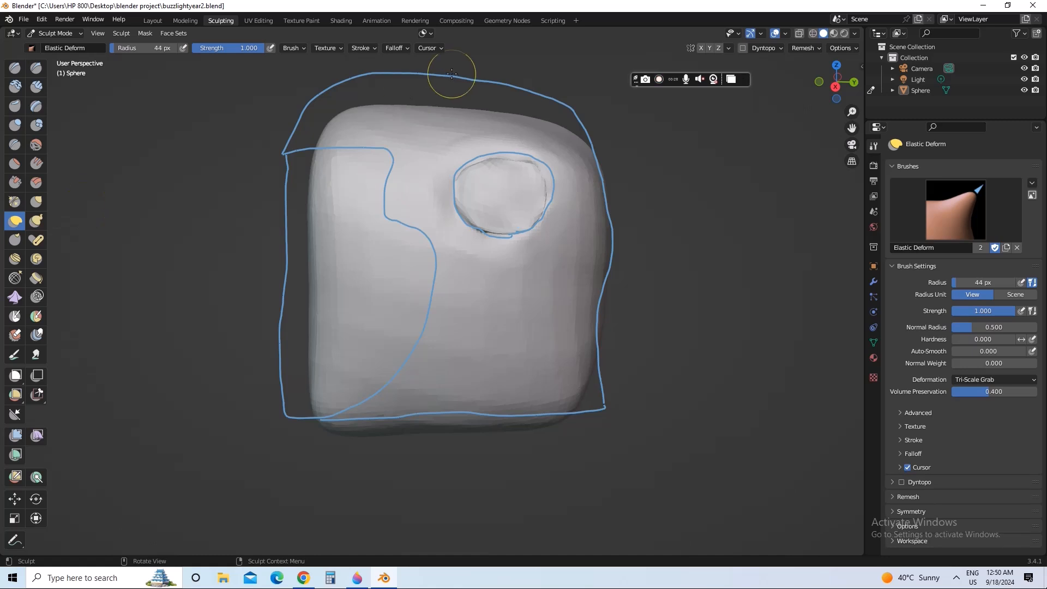
key("f")
left_click(466, 180)
left_click_drag(481, 170, 477, 167)
mouse_move(476, 191)
left_mouse_down()
mouse_move(480, 176)
mouse_move(473, 189)
left_mouse_up()
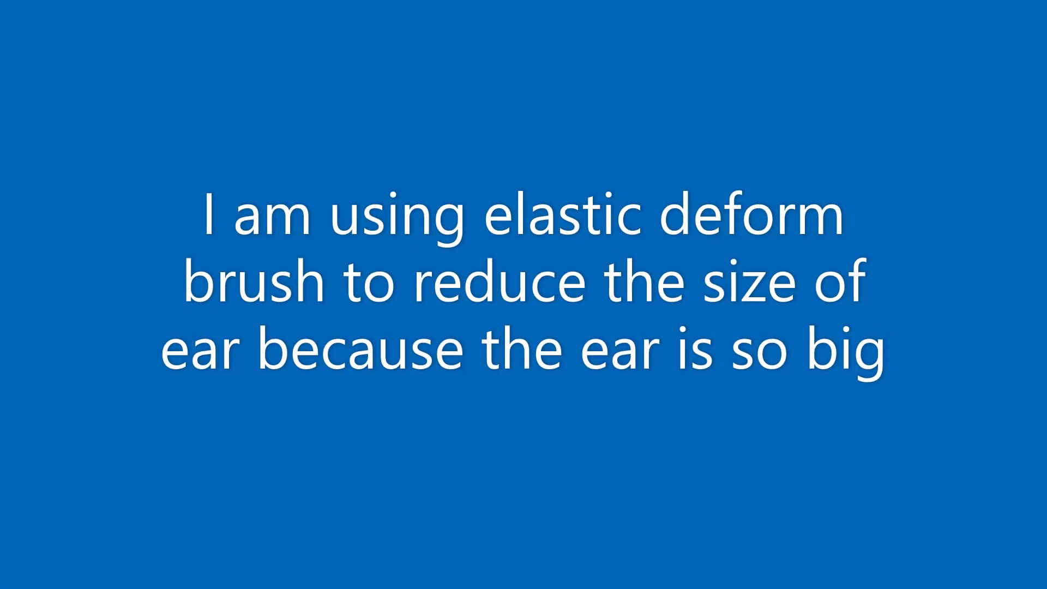
left_click(490, 187)
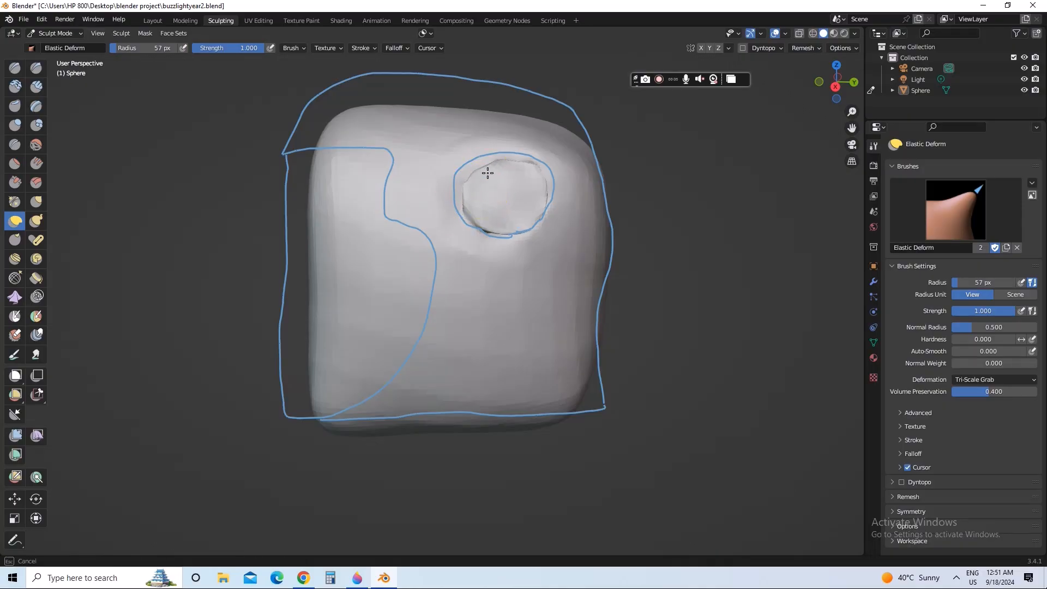
mouse_move(508, 173)
left_mouse_down()
mouse_move(468, 182)
mouse_move(486, 173)
left_mouse_up()
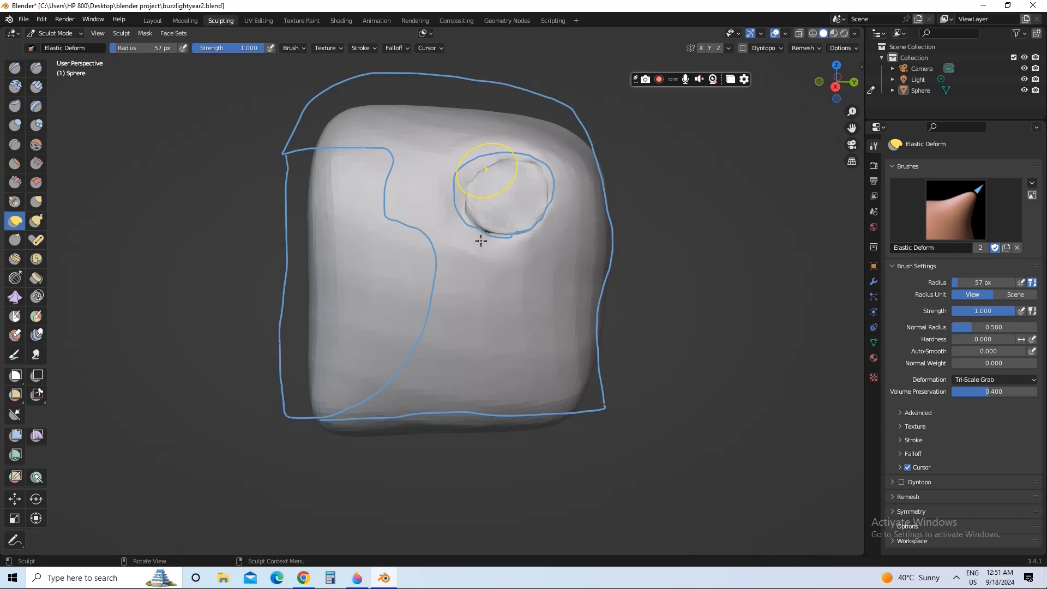
mouse_move(483, 227)
left_mouse_down()
mouse_move(478, 187)
mouse_move(473, 199)
mouse_move(486, 178)
left_mouse_up()
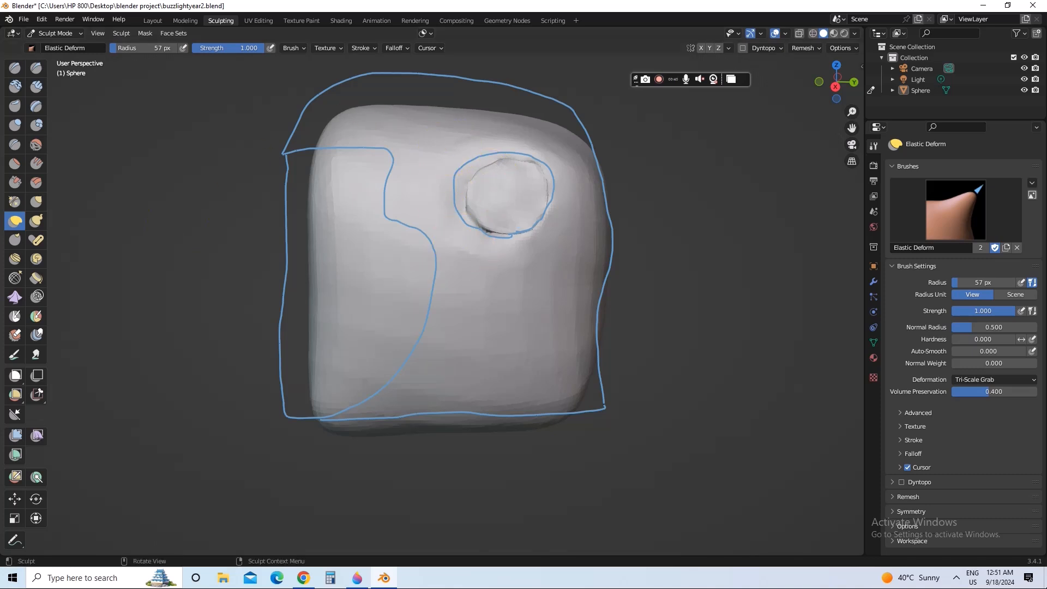
Save the project file buzzlightyear2.blend.
left_click(25, 20)
left_click(66, 90)
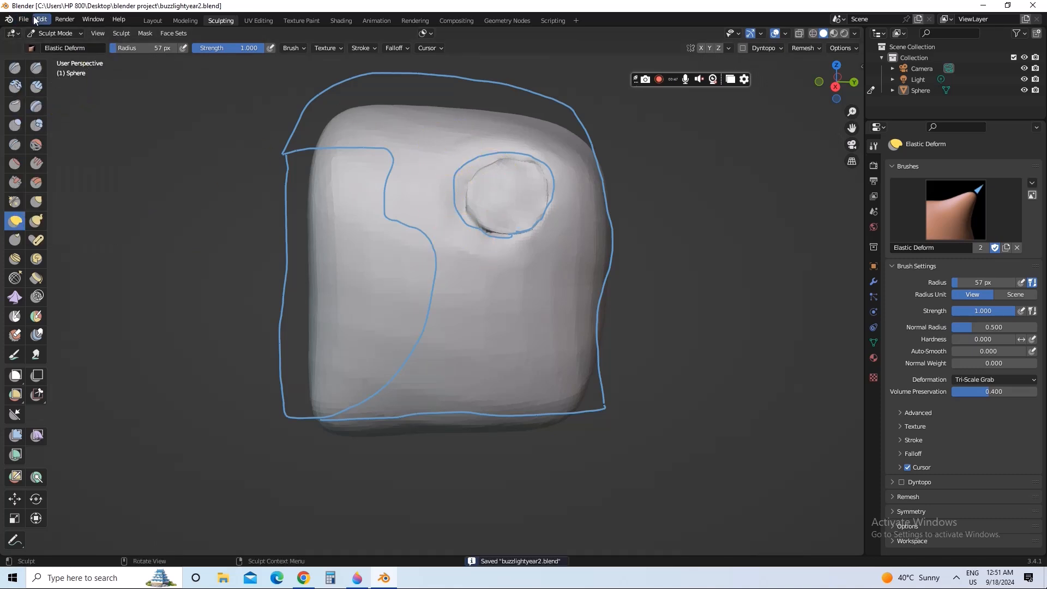
left_click(23, 20)
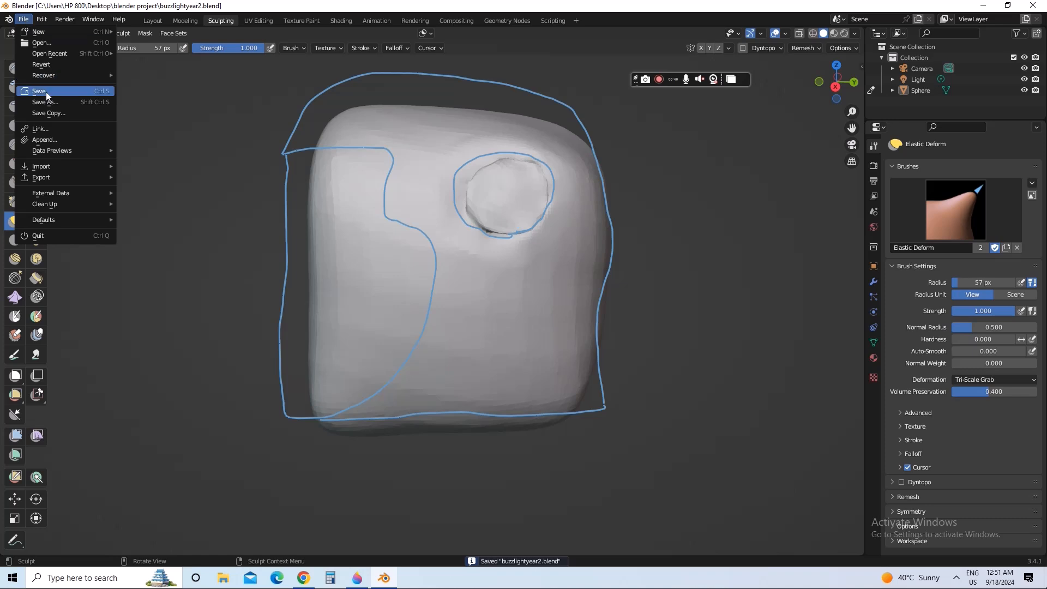
left_click(44, 92)
left_click(24, 20)
left_click(43, 90)
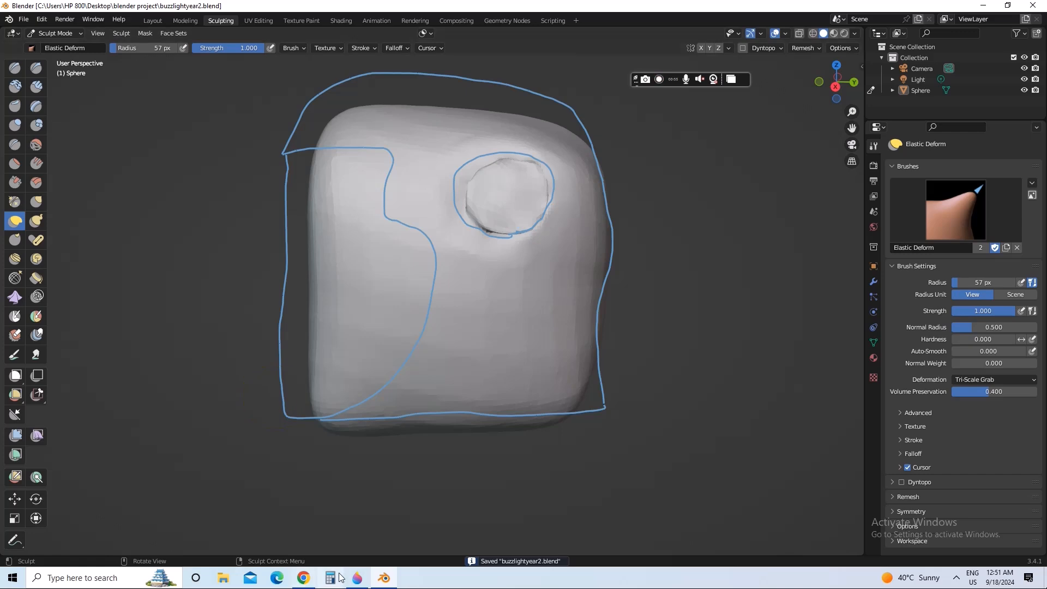
Switch to Paint 3D and sketch the ear as two nested blue outlines with the 5 px marker.
left_click(356, 579)
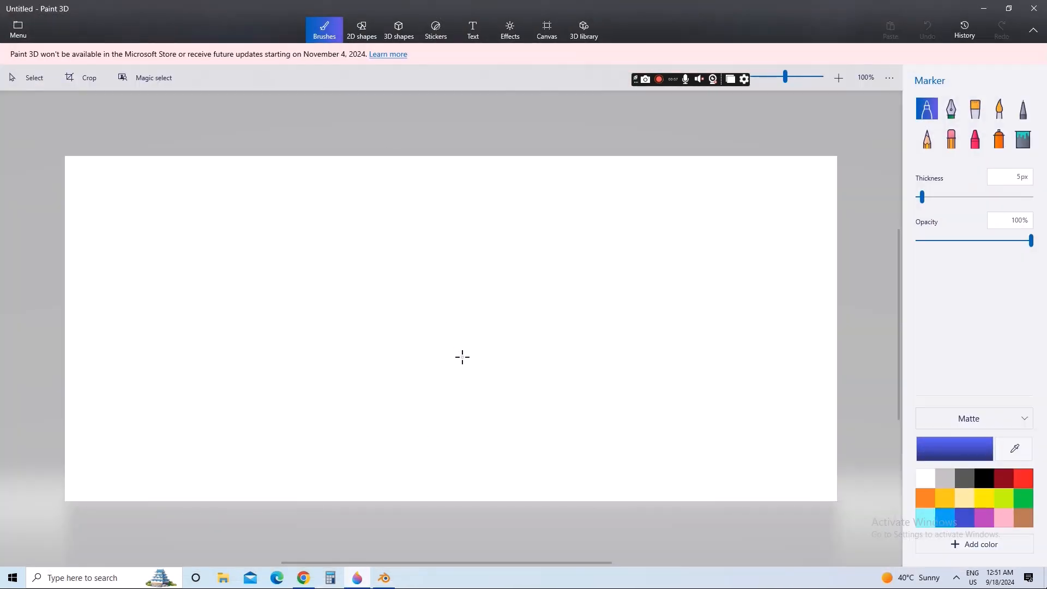
left_click_drag(429, 358, 395, 321)
left_click_drag(396, 274, 456, 235)
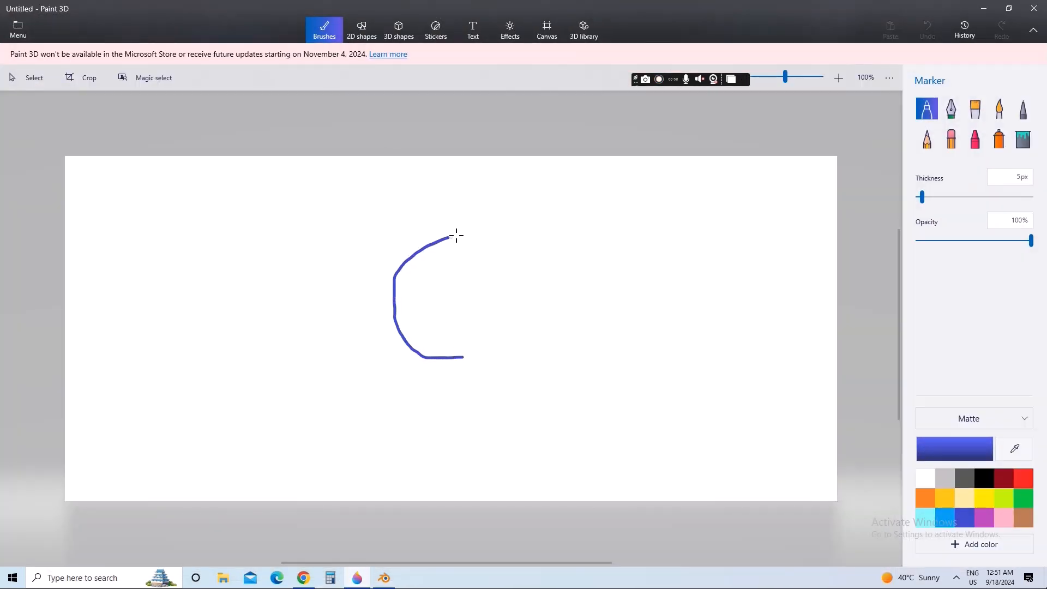
left_click_drag(510, 255, 523, 313)
left_click_drag(496, 357, 455, 350)
key("ctrl+z")
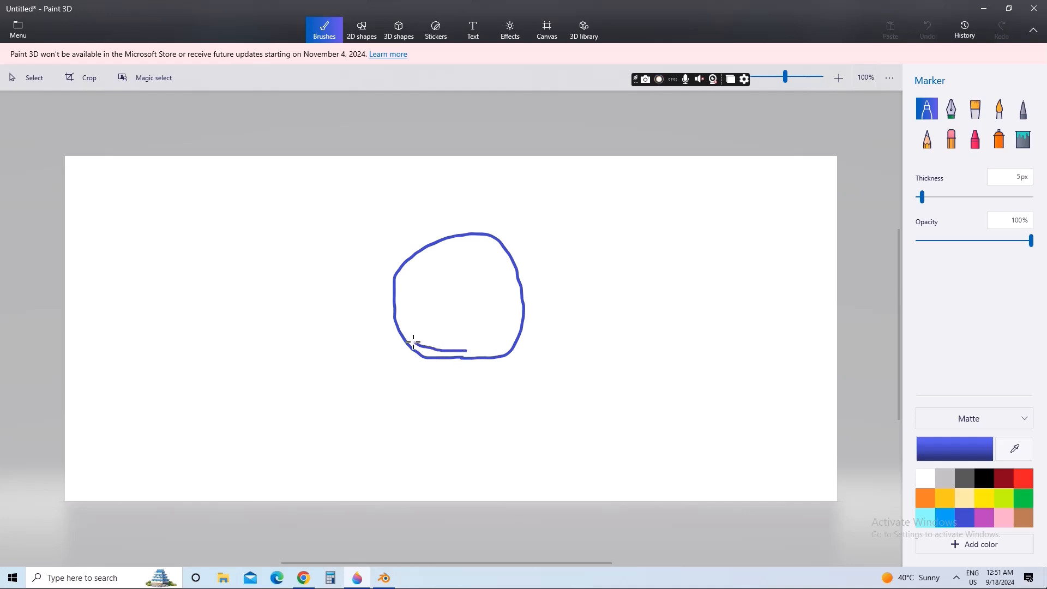
left_click_drag(419, 260, 495, 242)
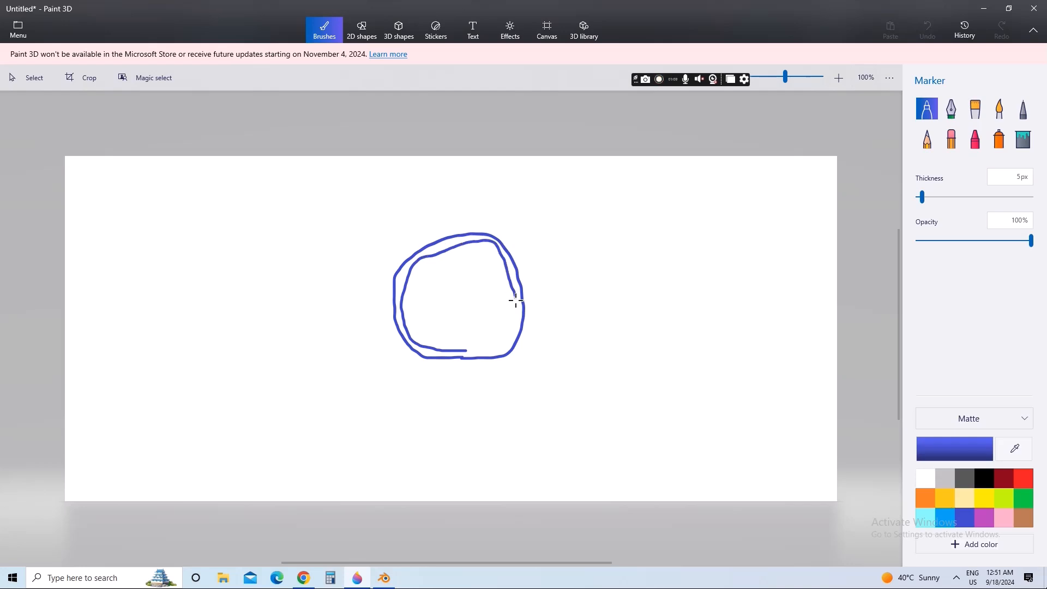
left_click_drag(511, 331, 461, 352)
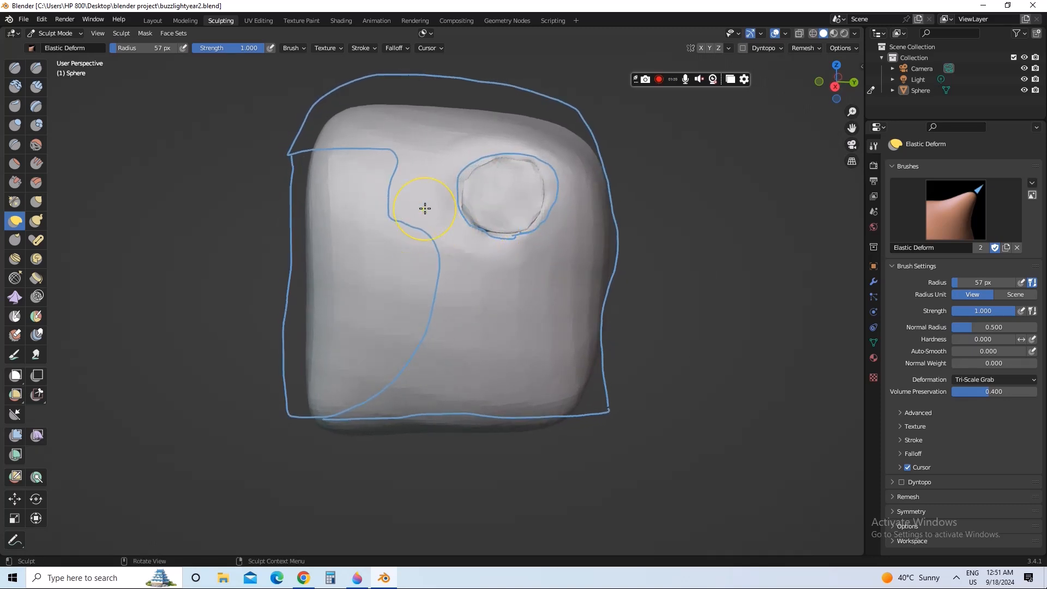
Reduce the Elastic Deform radius to 26 px and check the ear sketch in Paint 3D before returning to Blender.
key("f")
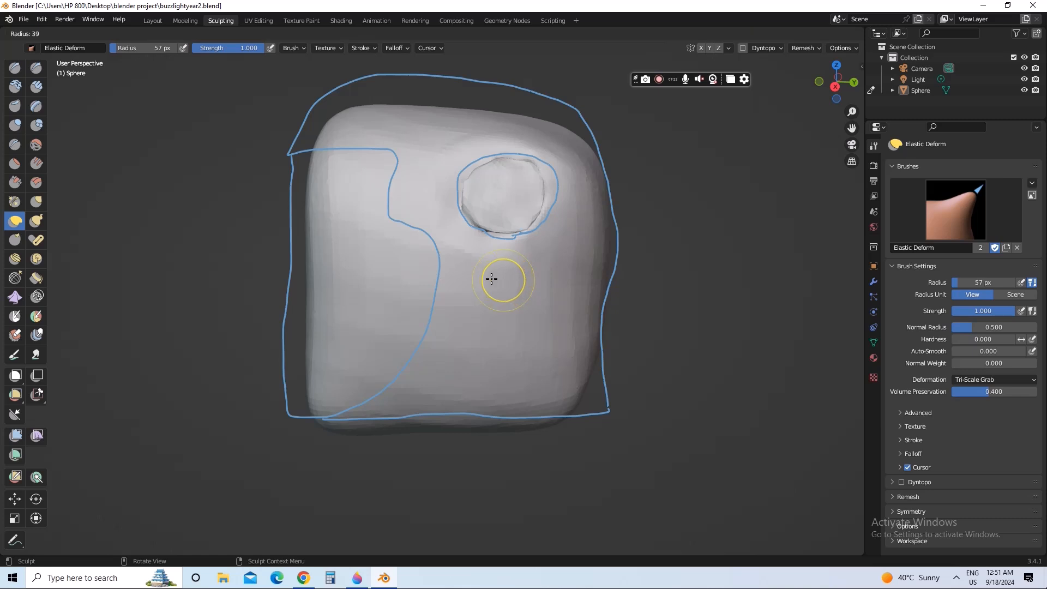
left_click(485, 277)
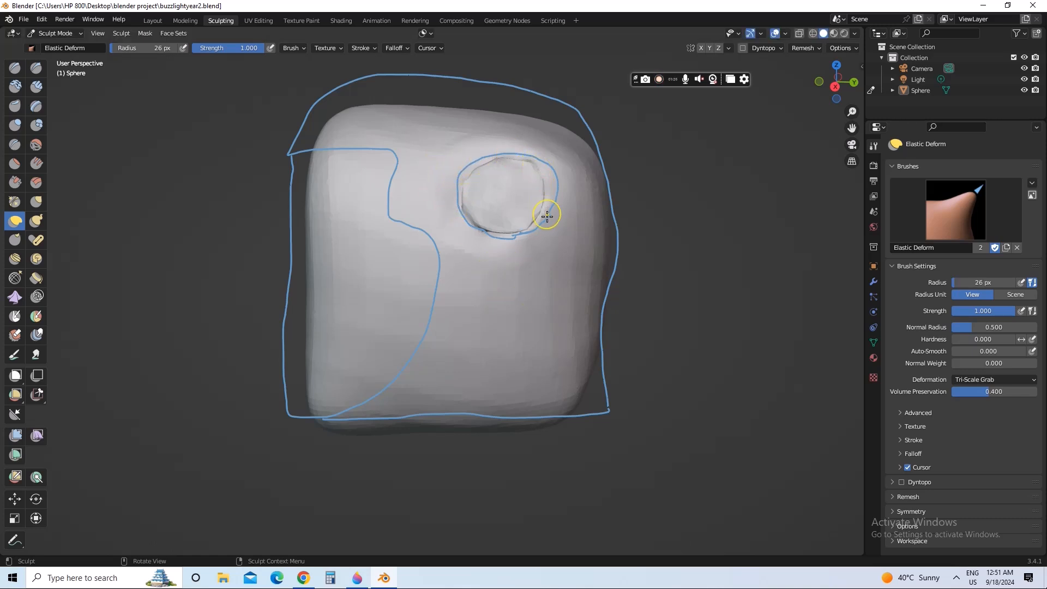
left_click(358, 577)
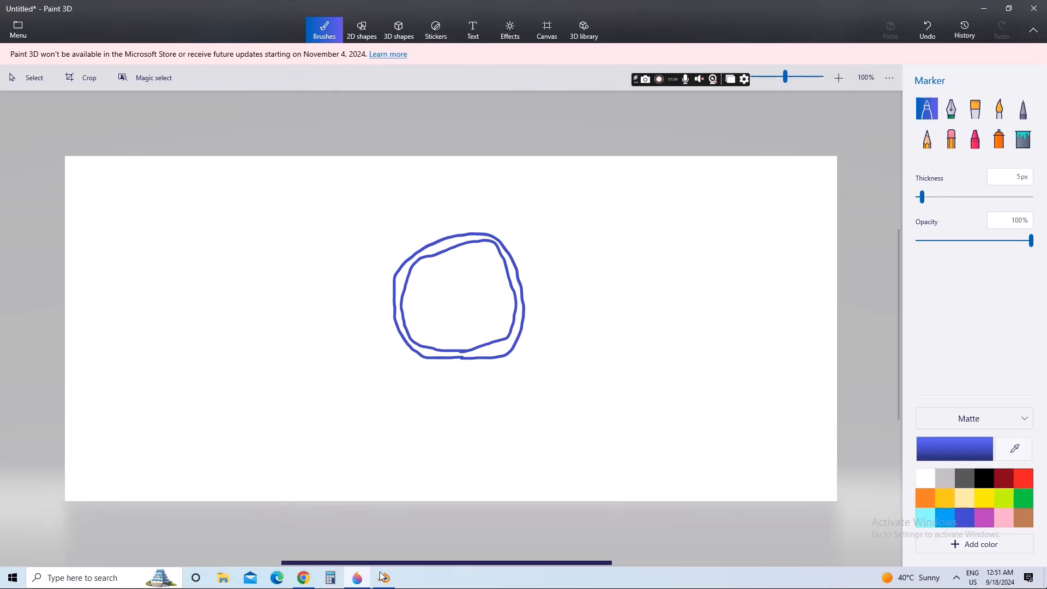
left_click(384, 578)
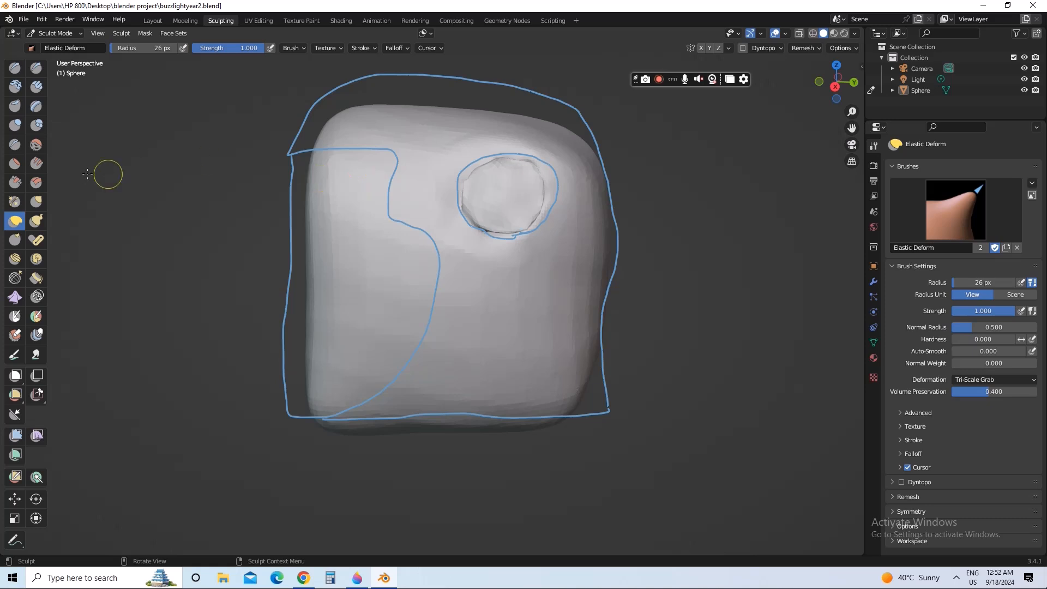
Build up a raised rim around the ear along the blue circle using Clay Strips at an 11 px radius.
left_click(37, 86)
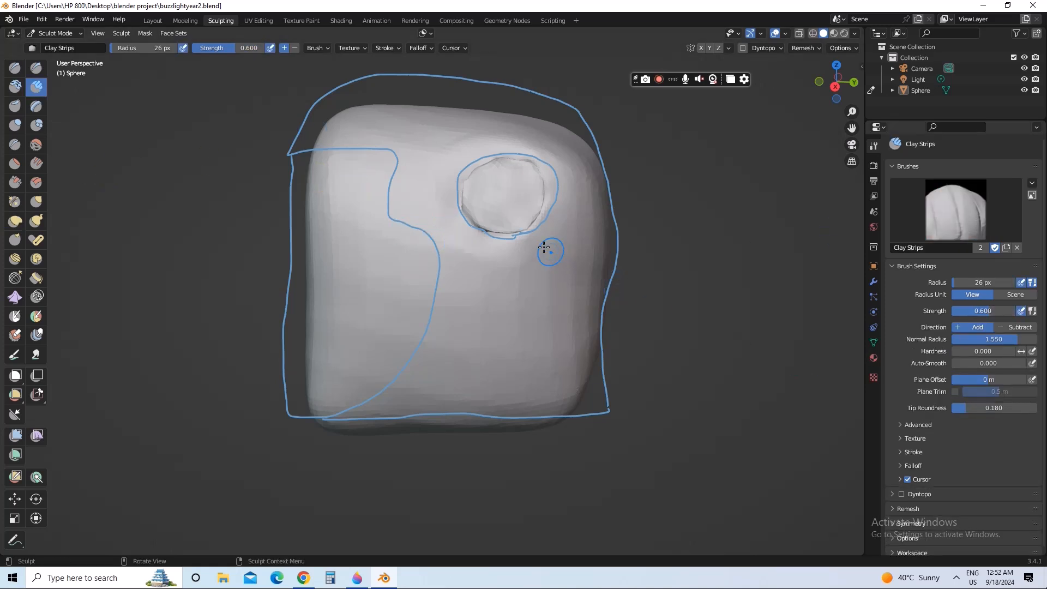
key("f")
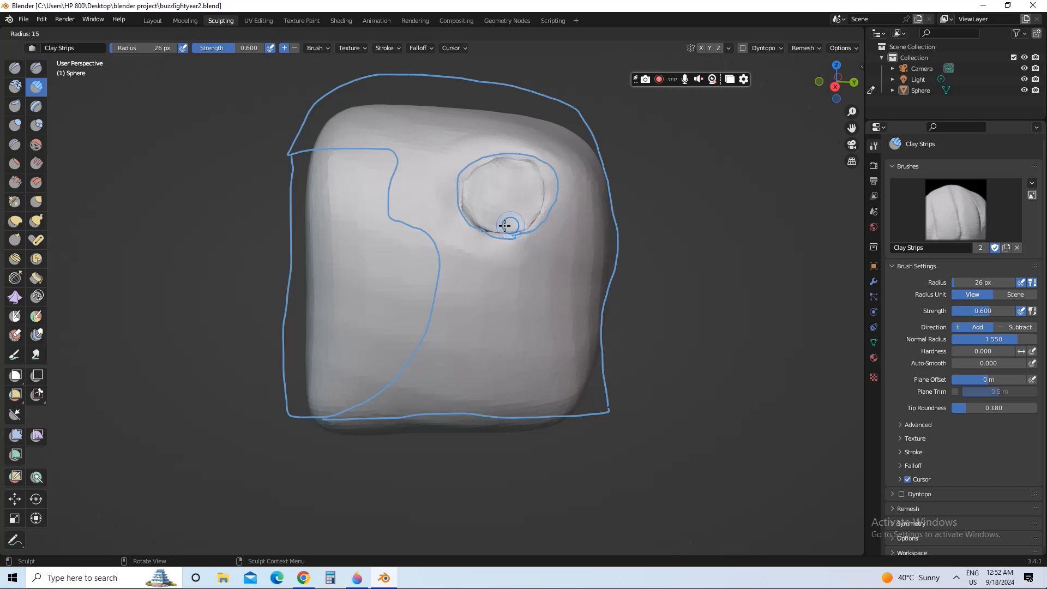
left_click(503, 225)
left_click_drag(495, 235, 488, 233)
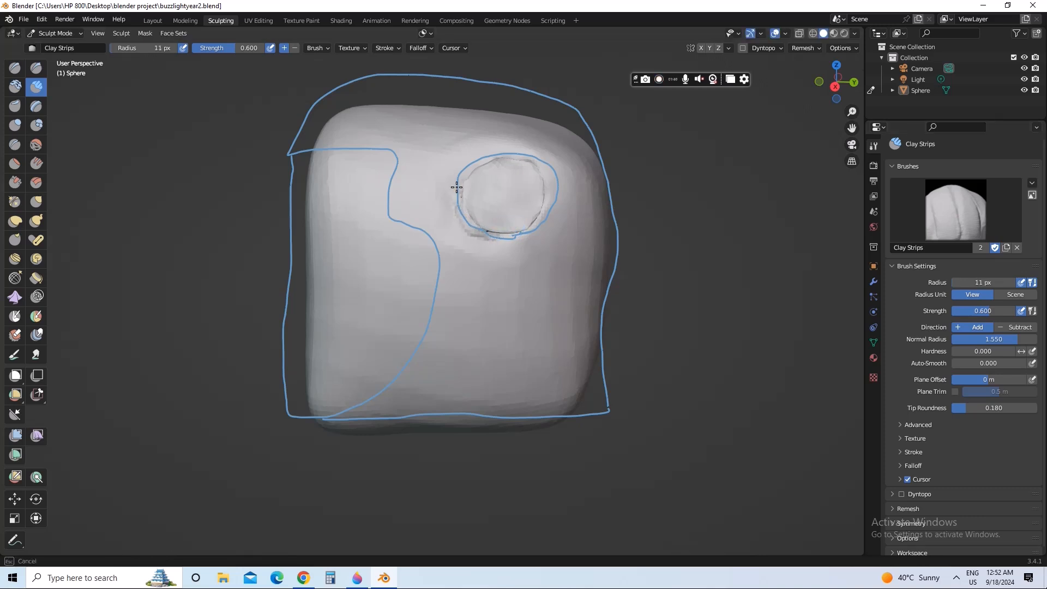
mouse_move(456, 187)
left_mouse_down()
mouse_move(461, 175)
mouse_move(465, 215)
mouse_move(480, 229)
left_mouse_up()
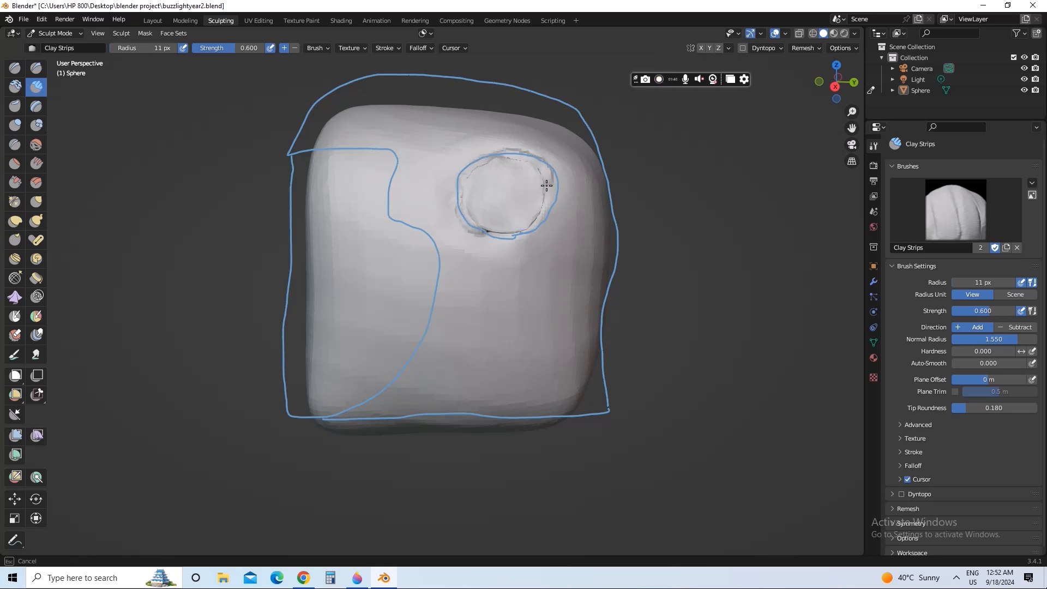
mouse_move(547, 185)
left_mouse_down()
mouse_move(540, 218)
mouse_move(488, 234)
mouse_move(533, 229)
mouse_move(543, 213)
left_mouse_up()
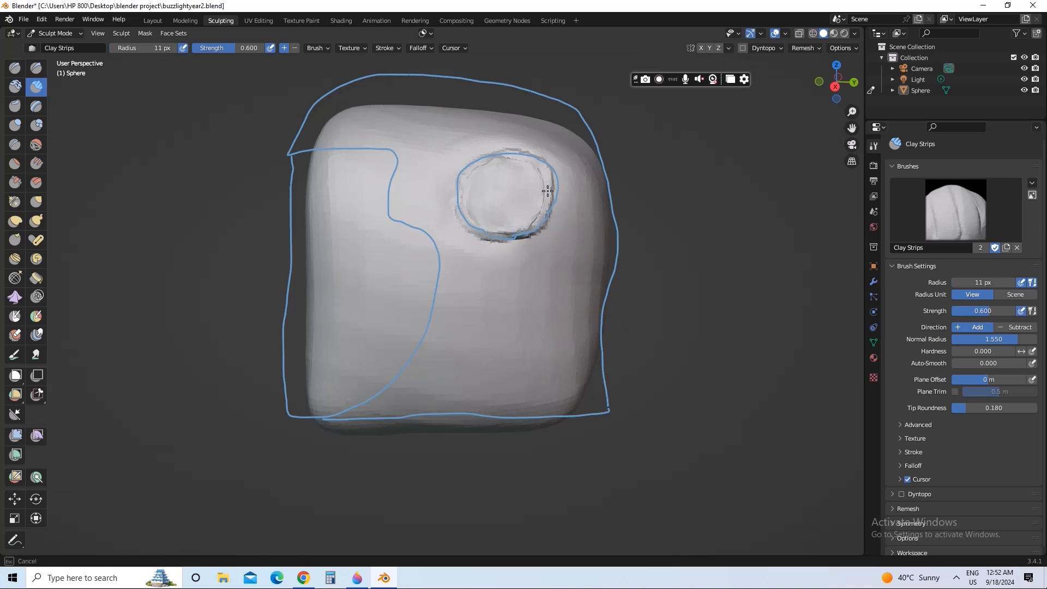
left_click_drag(511, 155, 484, 157)
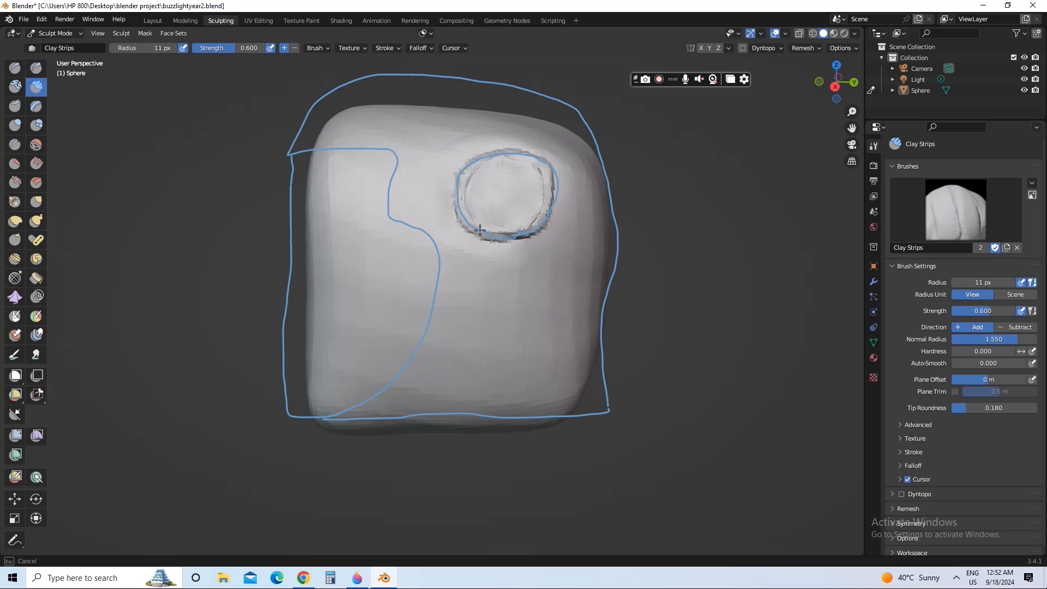
mouse_move(480, 229)
left_mouse_down()
mouse_move(528, 238)
mouse_move(515, 236)
mouse_move(542, 218)
left_mouse_up()
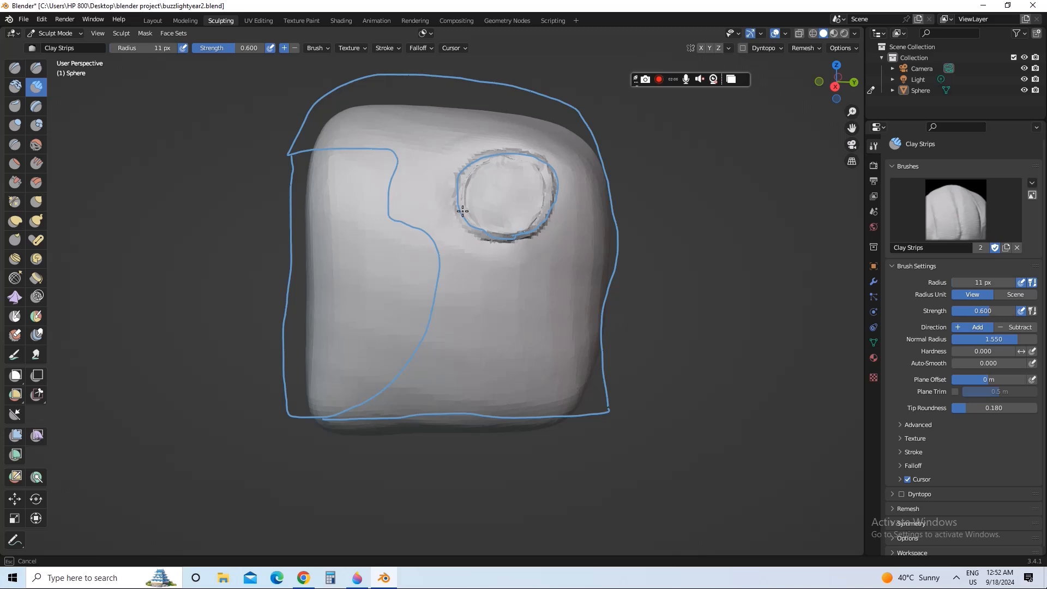
mouse_move(463, 211)
left_mouse_down()
mouse_move(476, 228)
mouse_move(516, 235)
mouse_move(548, 192)
mouse_move(524, 159)
mouse_move(478, 159)
mouse_move(460, 205)
left_mouse_up()
Adjust the shape of the ear's raised rim using the Elastic Deform brush at a 47 px radius.
mouse_move(535, 309)
middle_mouse_down()
mouse_move(544, 313)
mouse_move(514, 295)
mouse_move(500, 306)
mouse_move(509, 308)
middle_mouse_up()
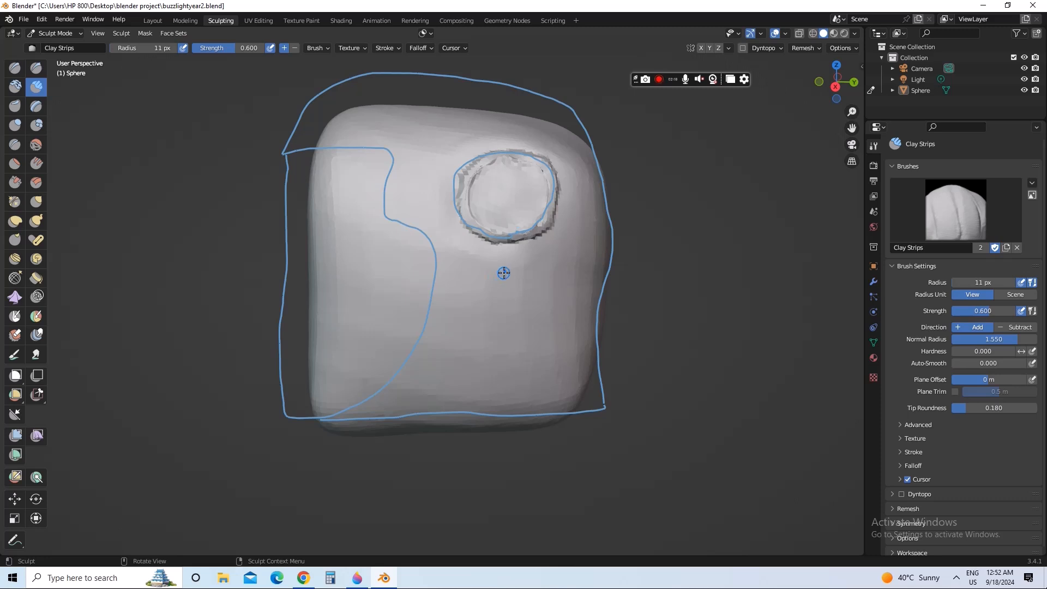
left_click(36, 202)
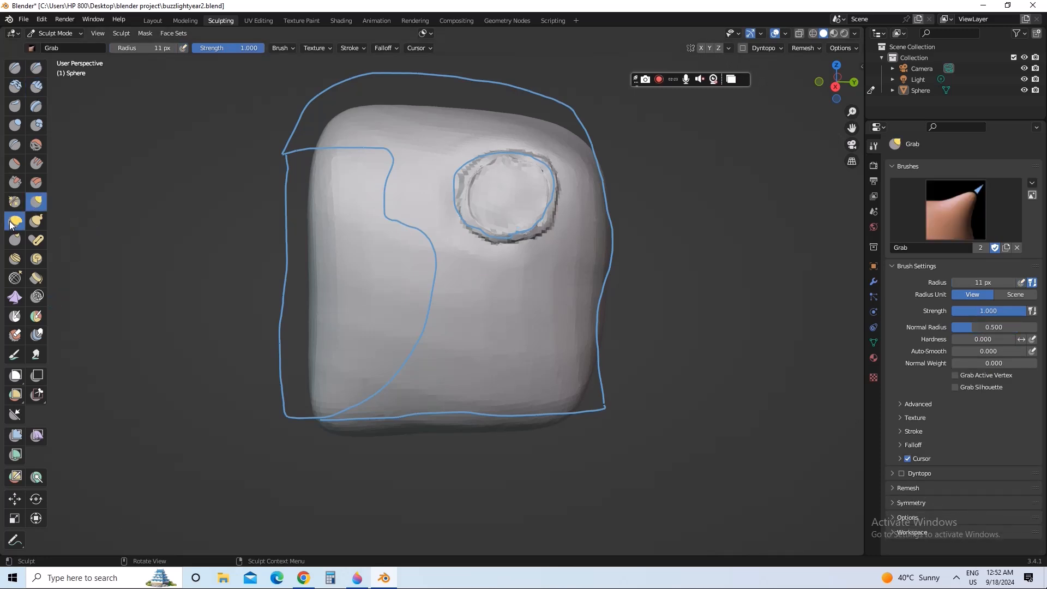
left_click(15, 221)
key("f")
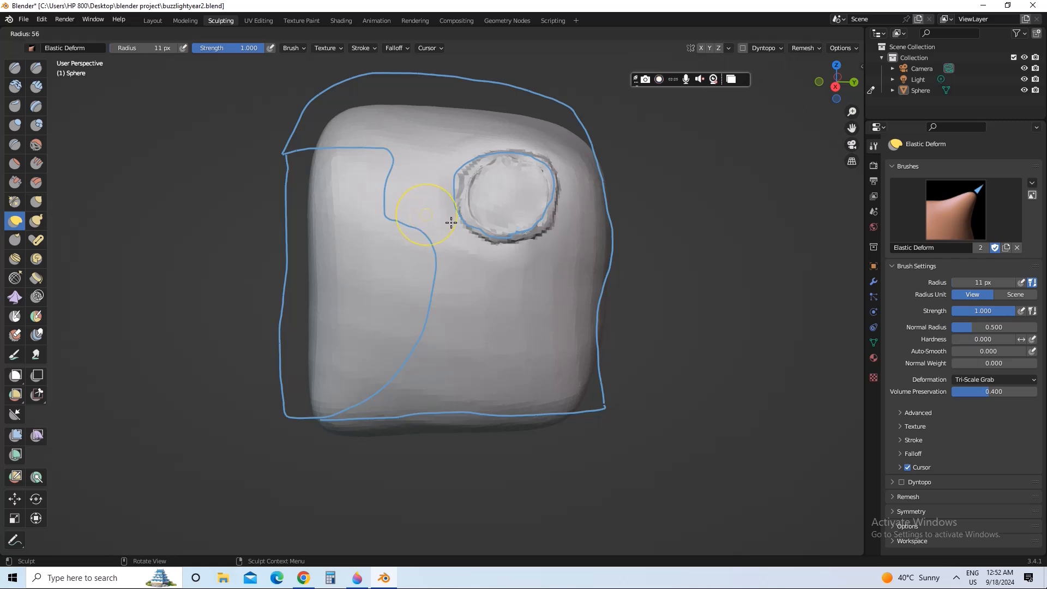
left_click(464, 177)
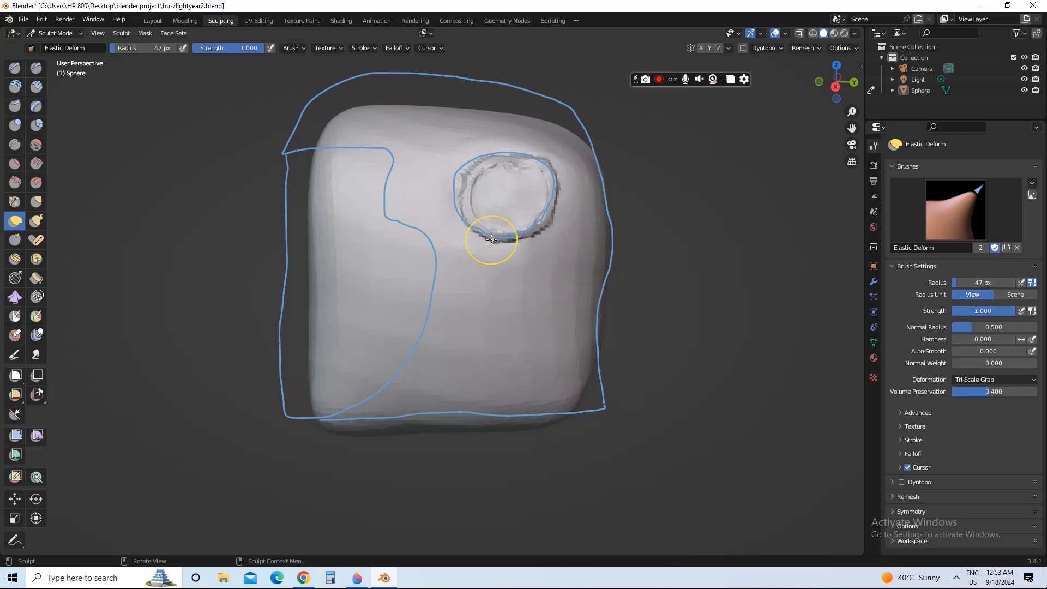
left_click_drag(494, 239, 495, 234)
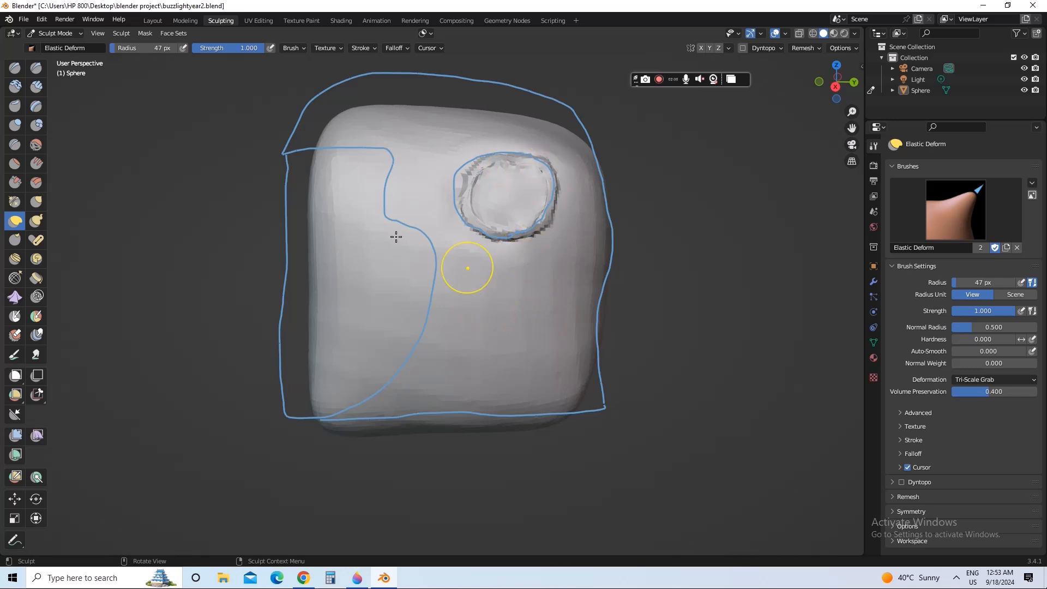
Configure the Smooth brush to Surface deformation with a shape preservation of 0.821.
left_click(36, 144)
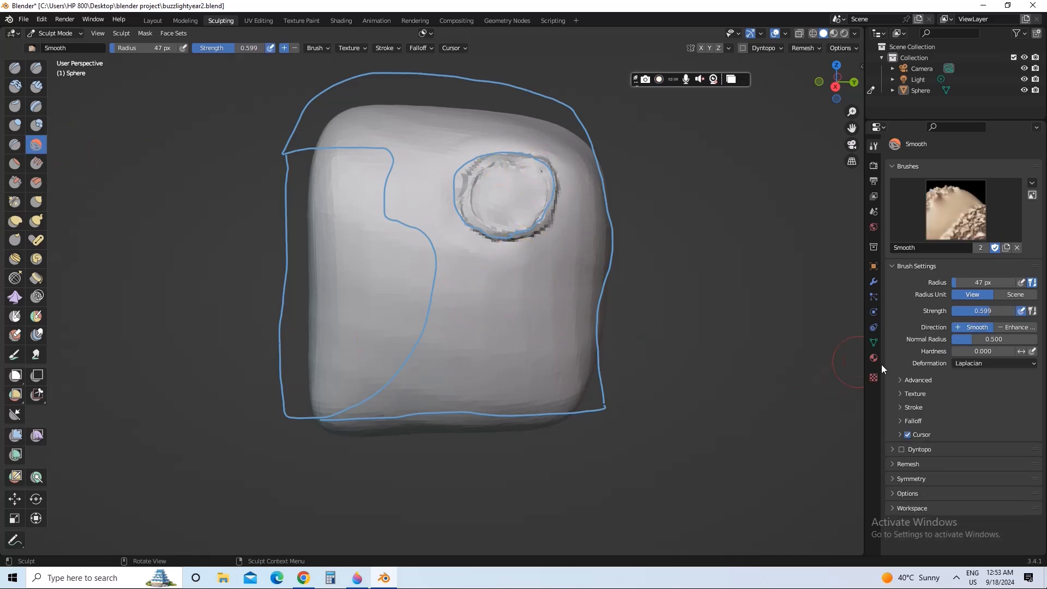
left_click(985, 364)
left_click(976, 386)
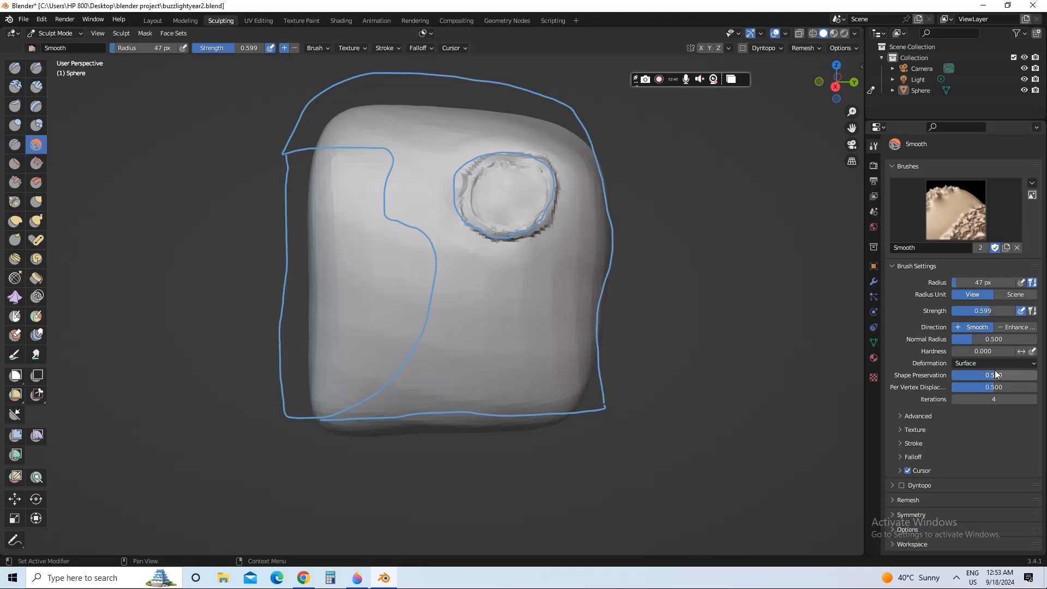
left_click_drag(981, 375, 1020, 375)
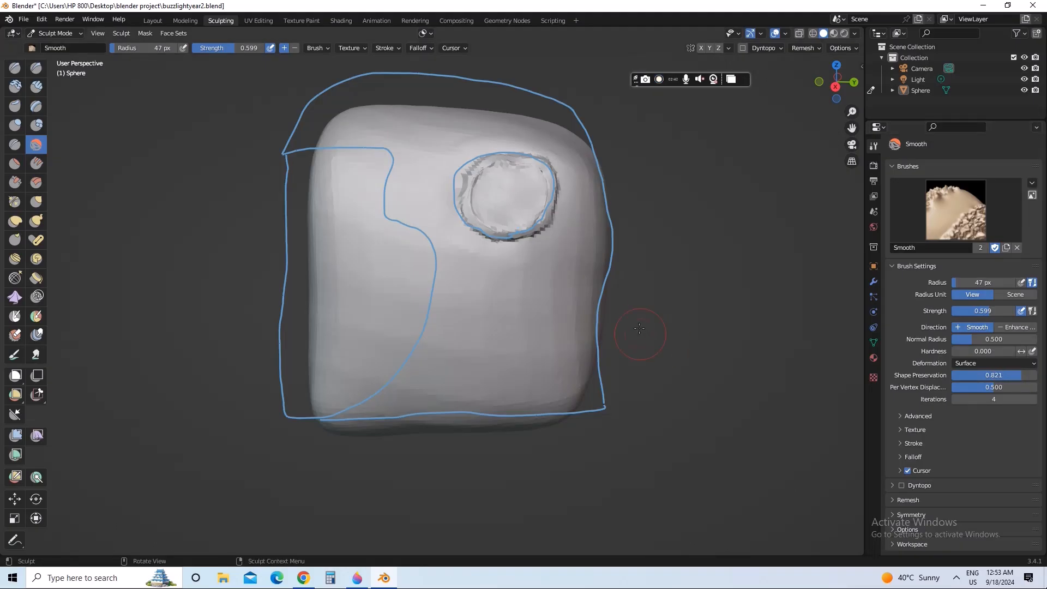
Smooth the jagged raised rim around the ear using the Smooth brush at a 20 px radius.
key("f")
left_click(490, 289)
left_click_drag(500, 235, 471, 220)
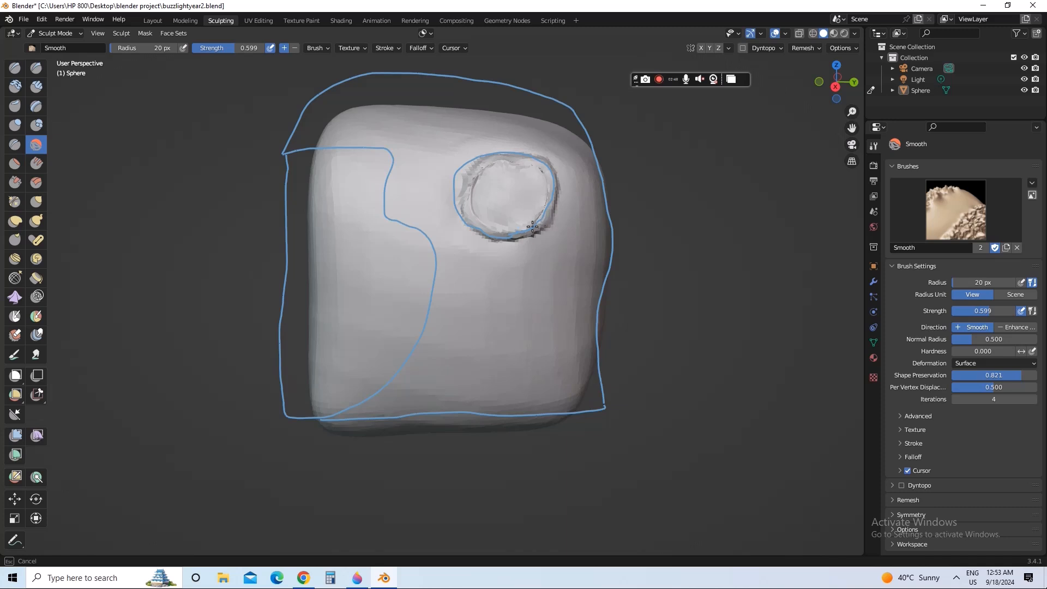
mouse_move(502, 234)
left_mouse_down()
mouse_move(472, 213)
mouse_move(475, 188)
mouse_move(518, 166)
mouse_move(537, 170)
left_mouse_up()
mouse_move(538, 170)
left_mouse_down()
mouse_move(541, 216)
mouse_move(518, 230)
mouse_move(468, 217)
left_mouse_up()
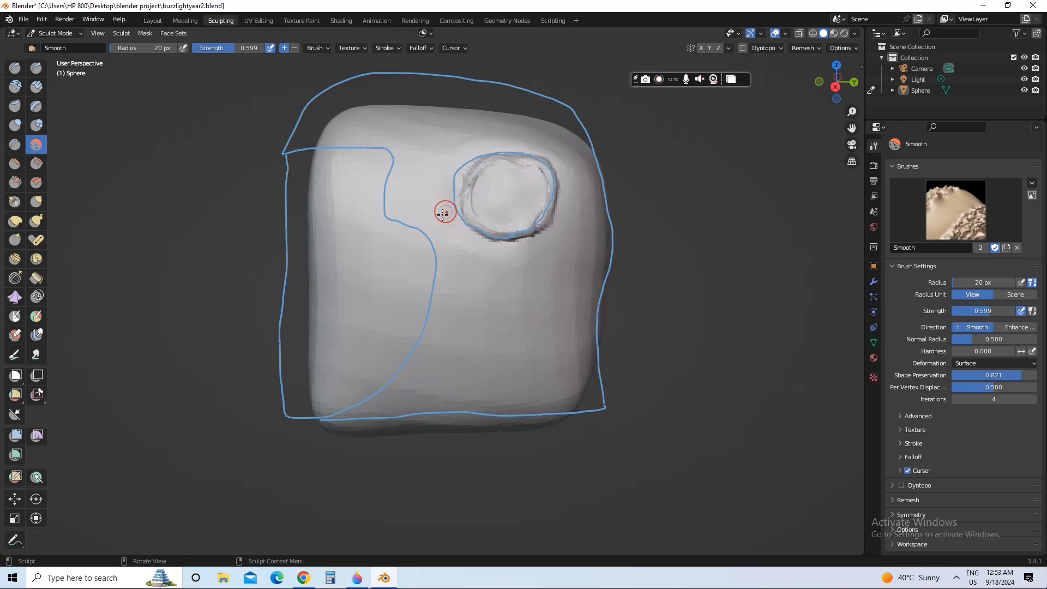
left_click(559, 293)
middle_click_drag(556, 272, 553, 272)
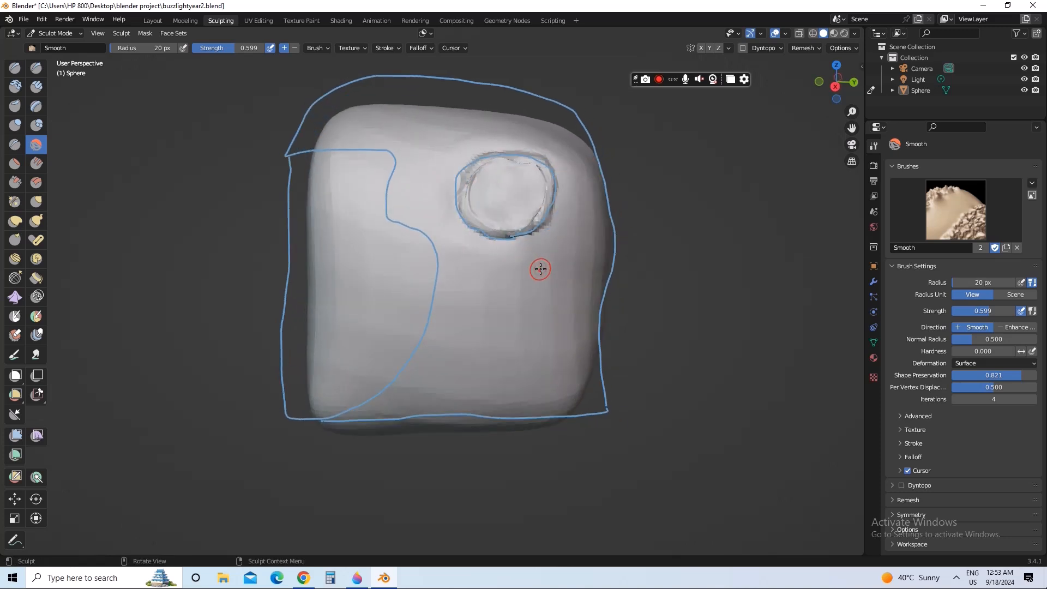
middle_click(543, 270)
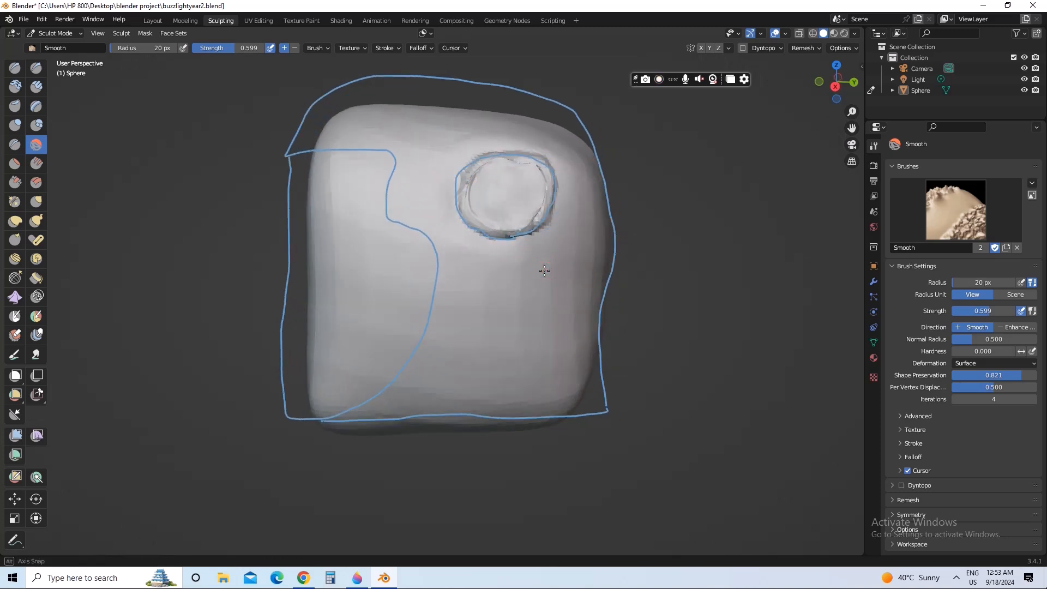
Save buzzlightyear2.blend and check the ear sketch in Paint 3D before returning to Blender.
left_click(23, 19)
left_click(52, 88)
left_click(23, 19)
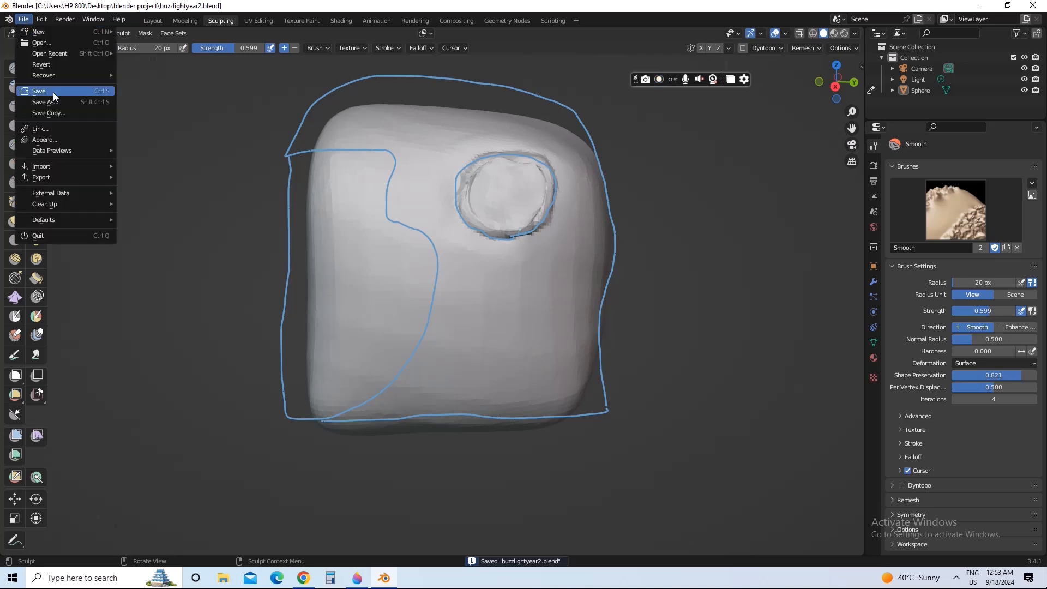
left_click(53, 97)
left_click(23, 19)
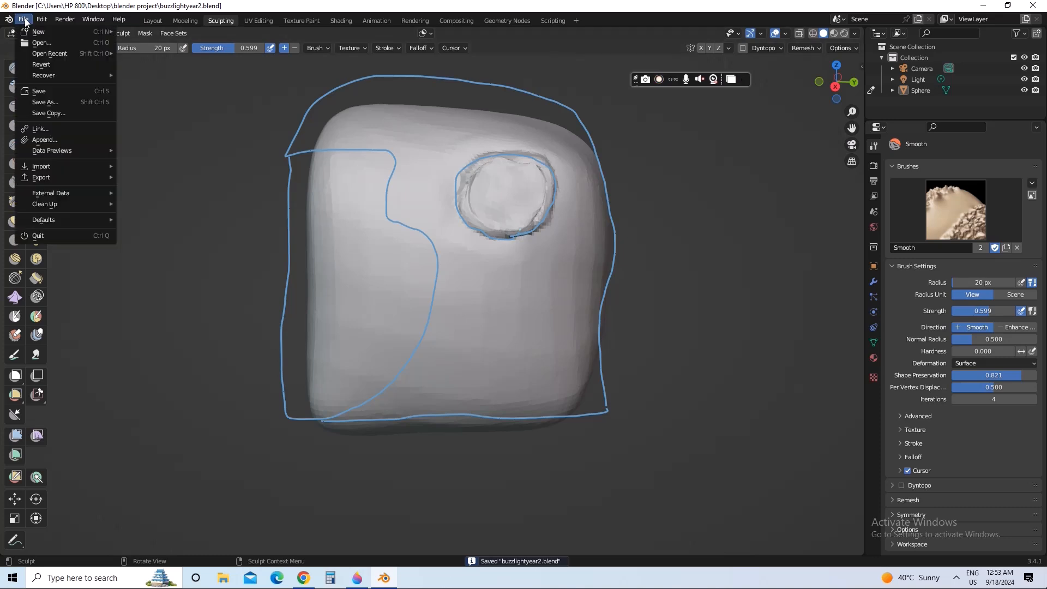
left_click(59, 90)
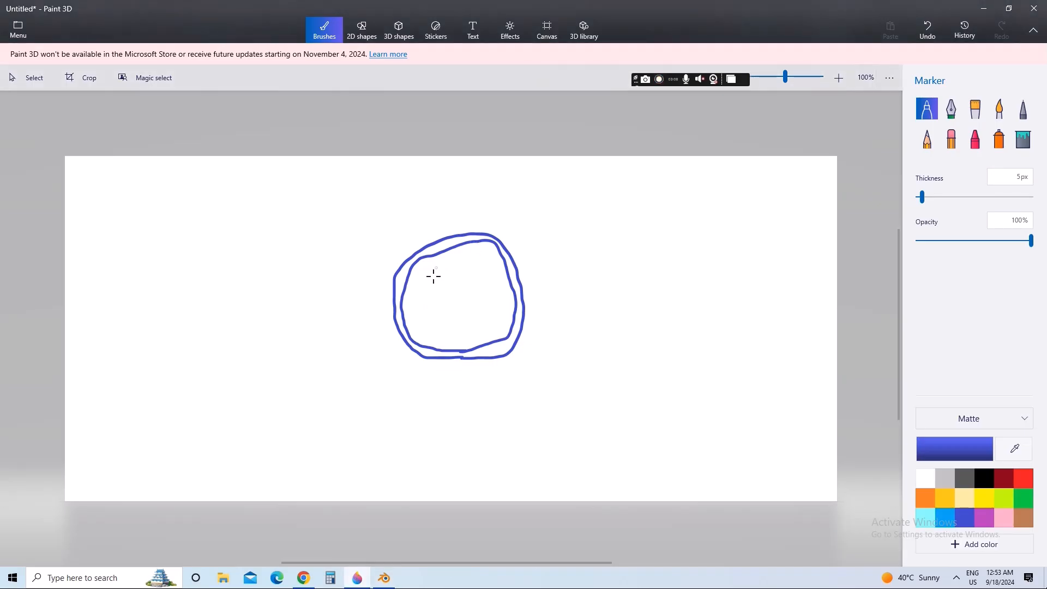
left_click(384, 578)
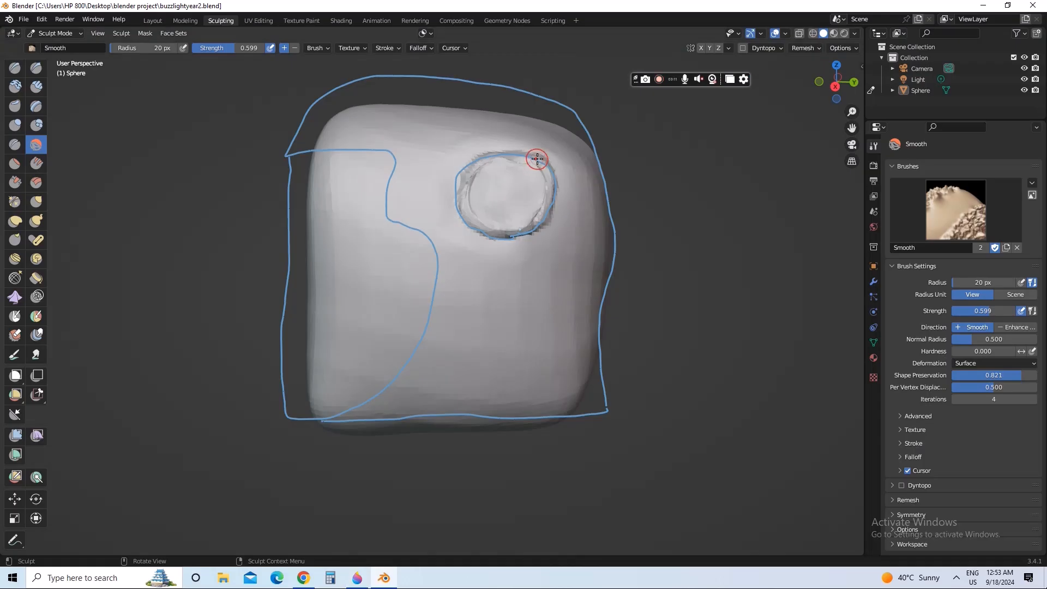
Smooth the ear's rim further using the Smooth brush at a 38 px radius and inspect its shape.
middle_click_drag(490, 213, 494, 213)
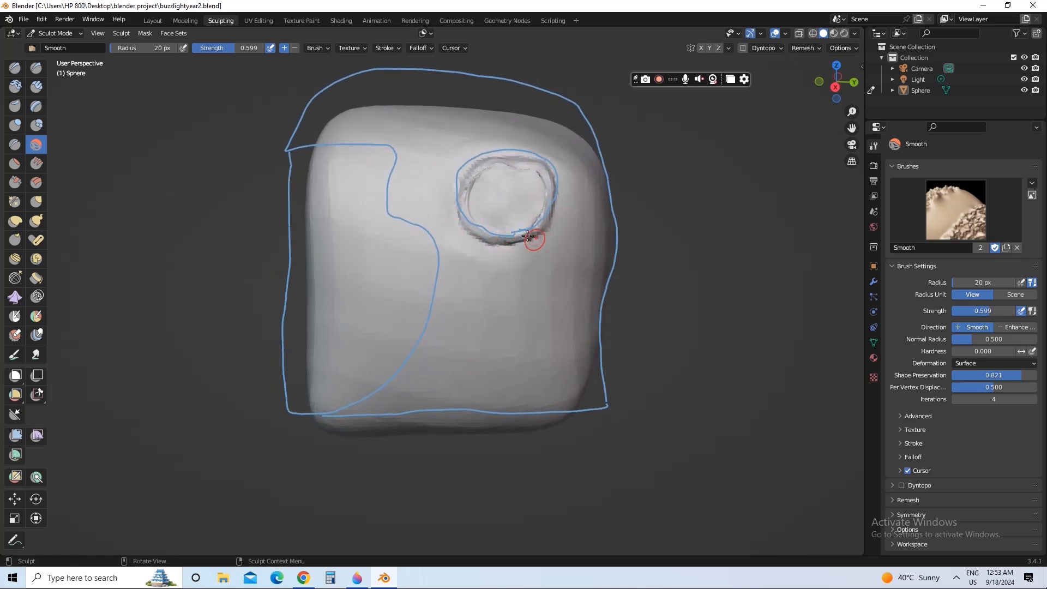
key("f")
left_click(509, 212)
mouse_move(468, 204)
left_mouse_down()
mouse_move(470, 180)
mouse_move(512, 163)
left_mouse_up()
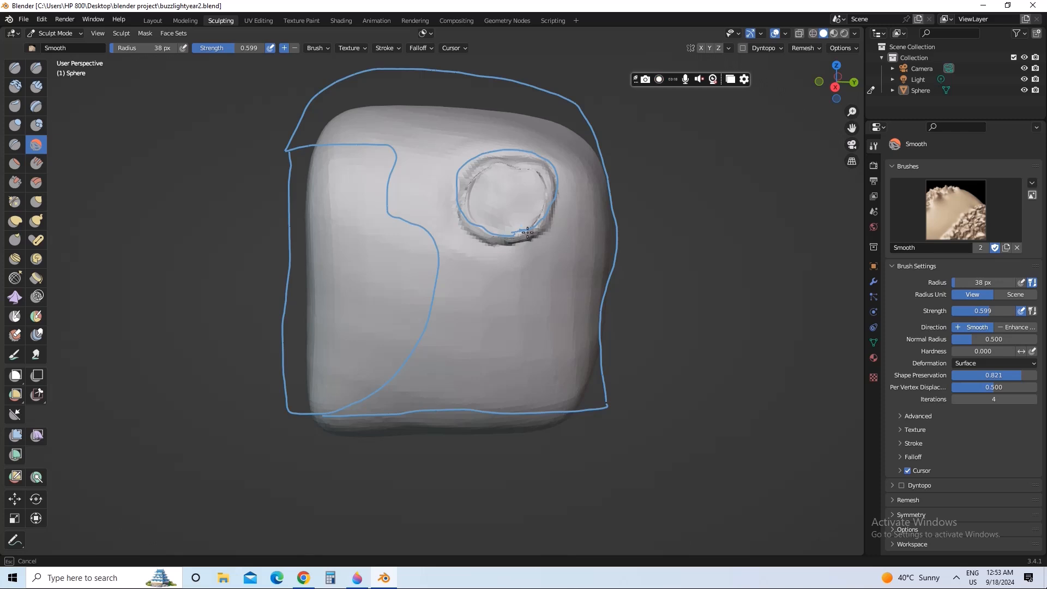
left_click_drag(552, 213, 550, 206)
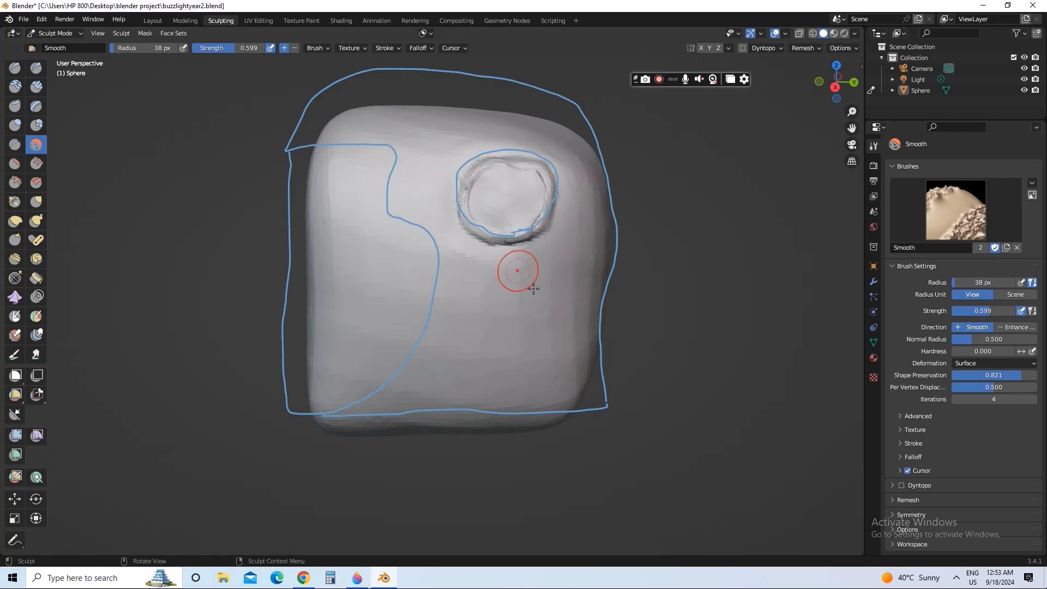
mouse_move(533, 288)
middle_mouse_down()
mouse_move(571, 302)
mouse_move(532, 275)
middle_mouse_up()
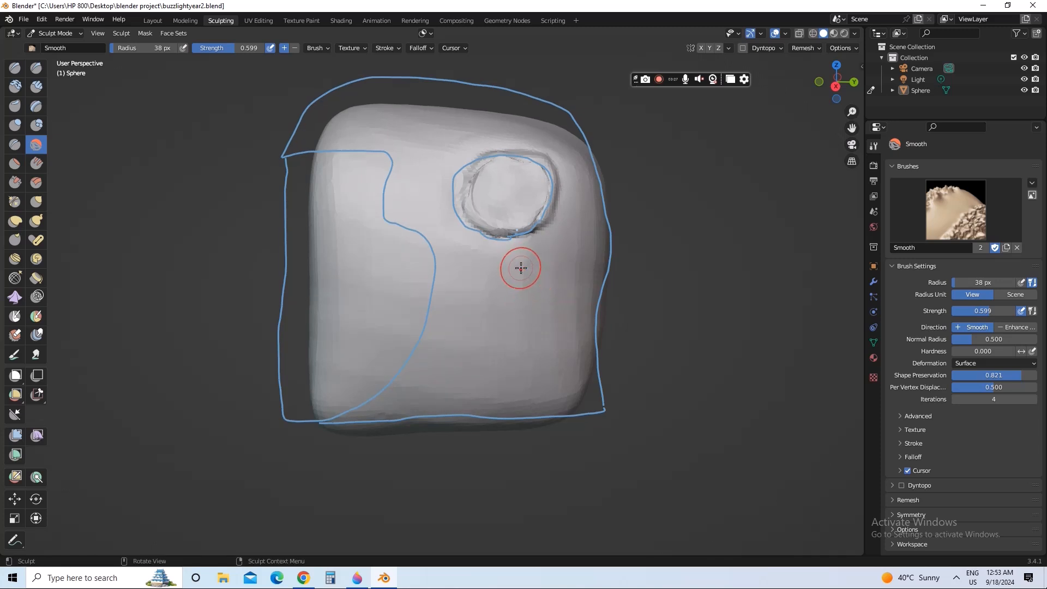
middle_click_drag(547, 277, 527, 265)
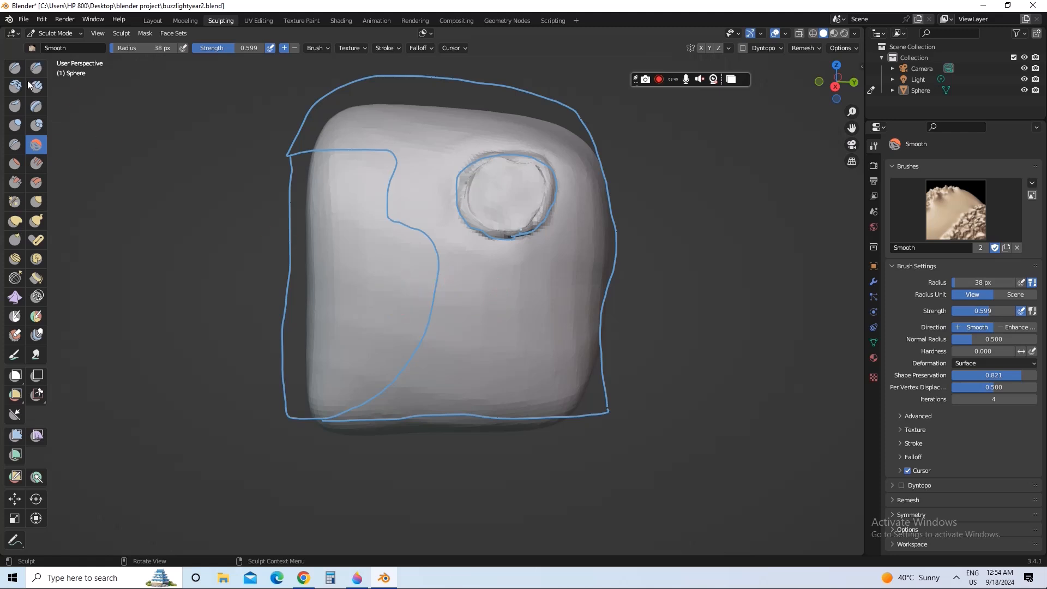
Configure the Draw brush to Subtract with a 4 px radius, undoing the 12 px test stroke on the ear.
left_click(14, 67)
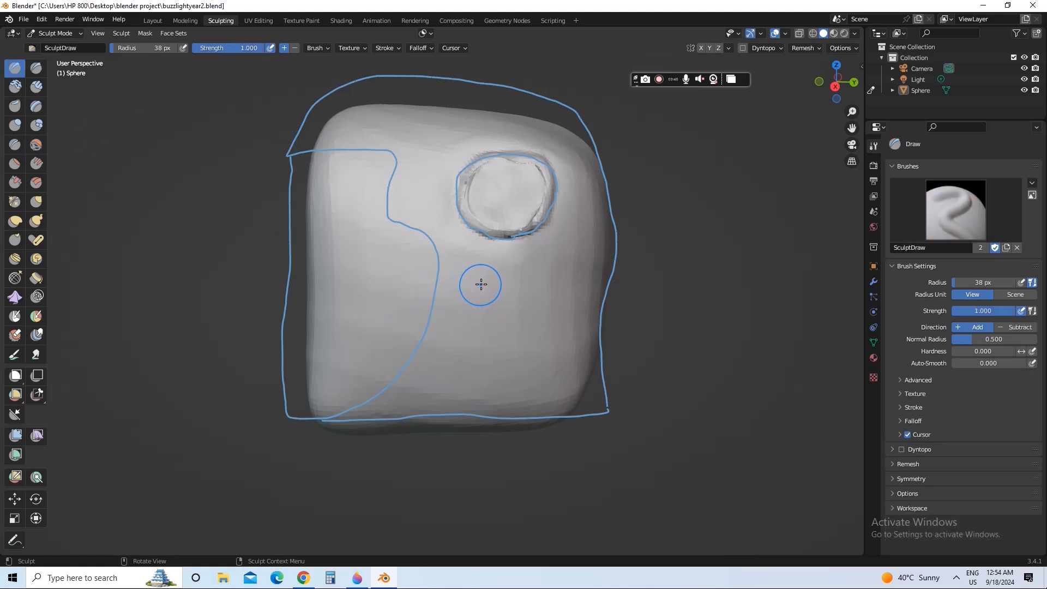
key("f")
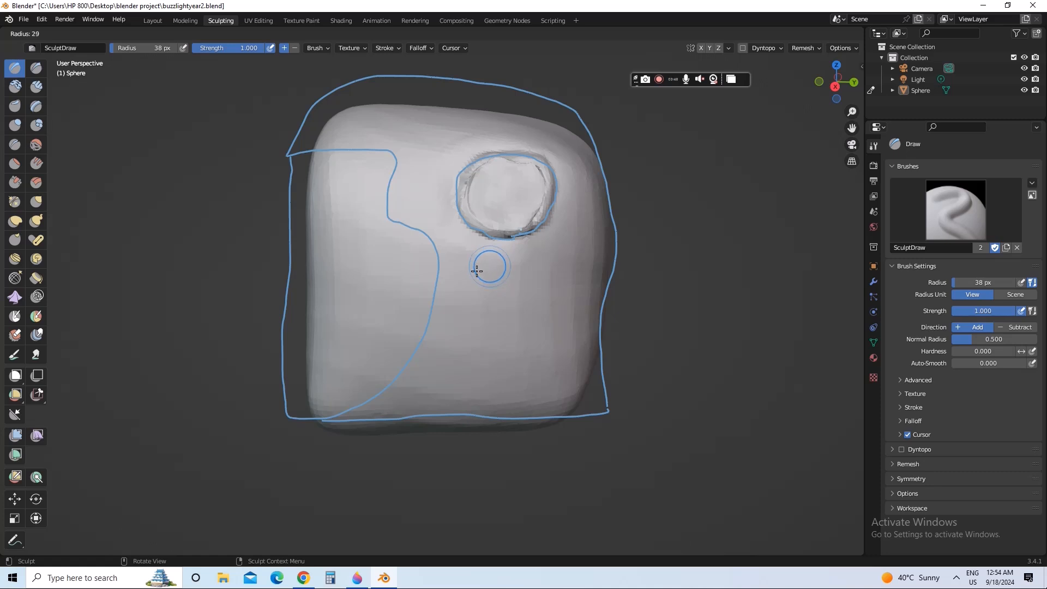
left_click(475, 271)
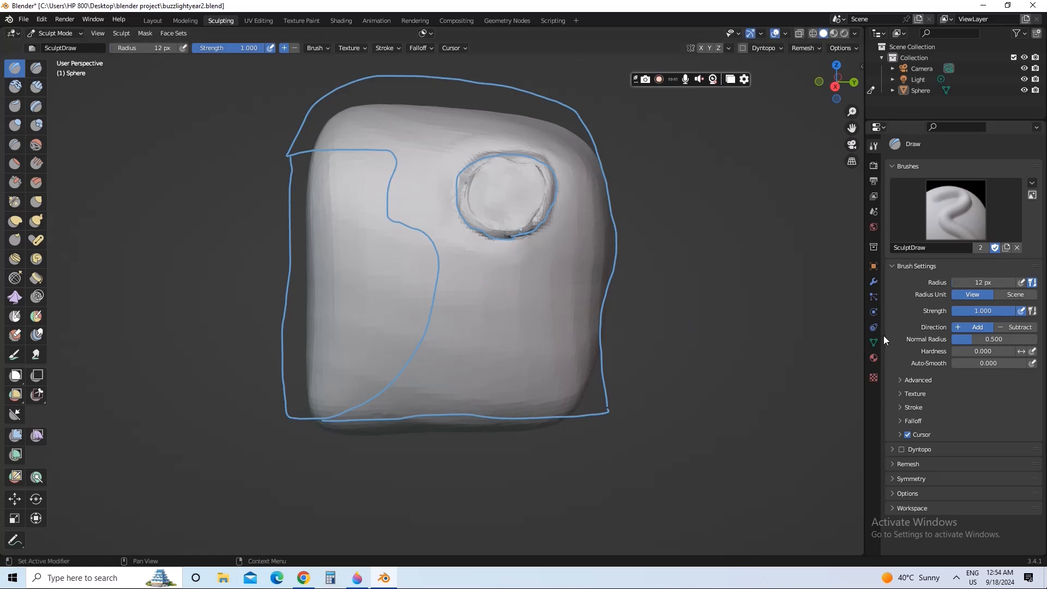
left_click(1011, 328)
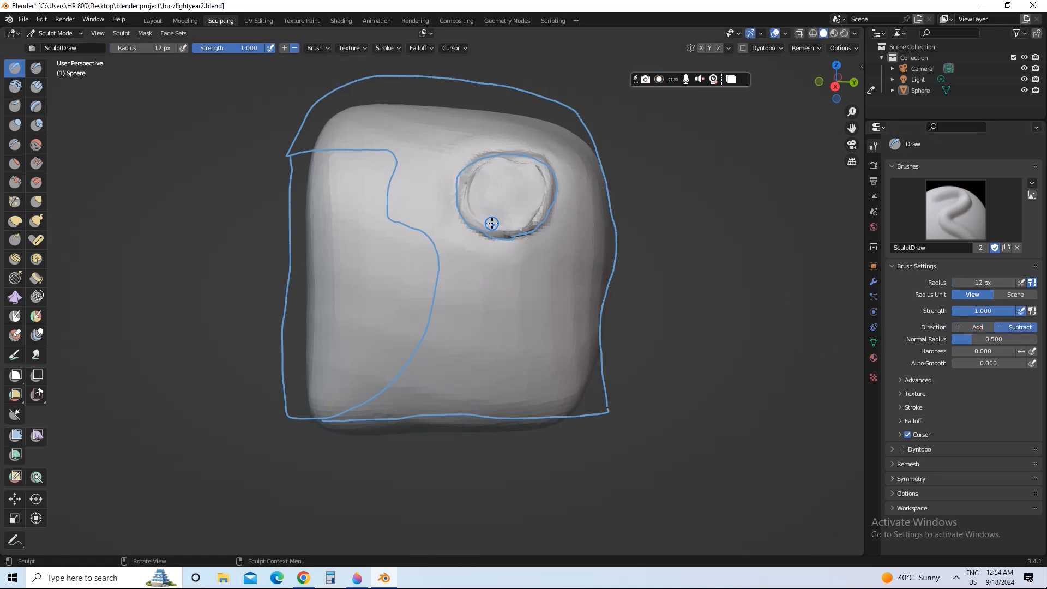
left_click_drag(492, 223, 470, 204)
key("ctrl+z")
key("f")
left_click(489, 214)
Carve a thin groove around the inner edge of the ear's raised rim with the subtracting Draw brush.
left_click_drag(494, 225, 481, 218)
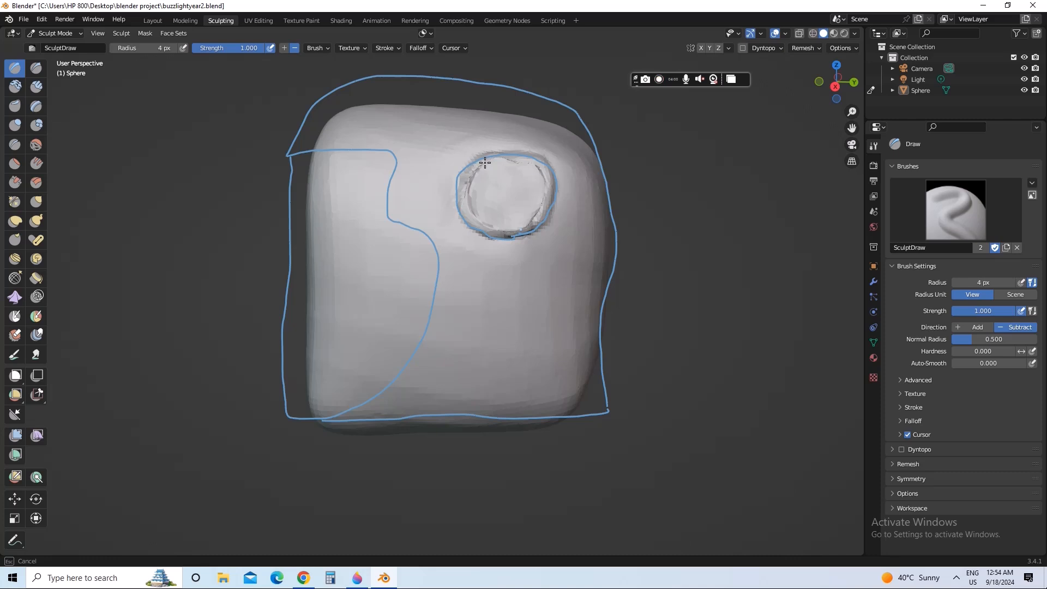
left_click_drag(485, 163, 537, 166)
mouse_move(527, 225)
left_mouse_down()
mouse_move(528, 210)
mouse_move(492, 227)
left_mouse_up()
mouse_move(472, 184)
left_mouse_down()
mouse_move(499, 163)
mouse_move(539, 173)
mouse_move(535, 213)
mouse_move(514, 229)
mouse_move(481, 218)
mouse_move(471, 191)
mouse_move(535, 166)
mouse_move(531, 217)
mouse_move(491, 221)
left_mouse_up()
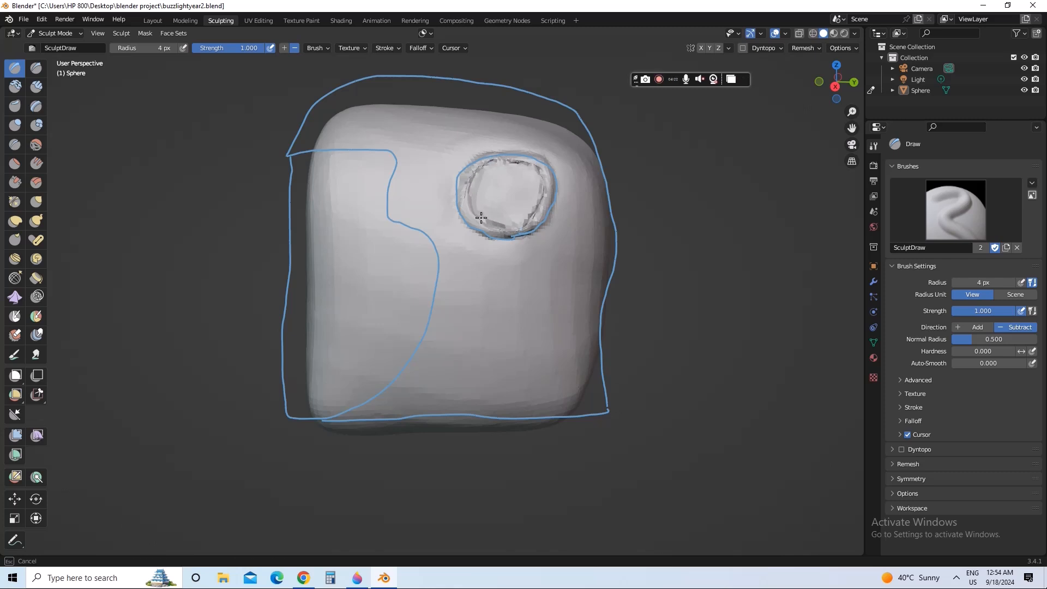
mouse_move(489, 167)
left_mouse_down()
mouse_move(480, 158)
mouse_move(539, 171)
mouse_move(536, 205)
mouse_move(515, 228)
mouse_move(495, 226)
left_mouse_up()
left_click_drag(492, 162, 500, 162)
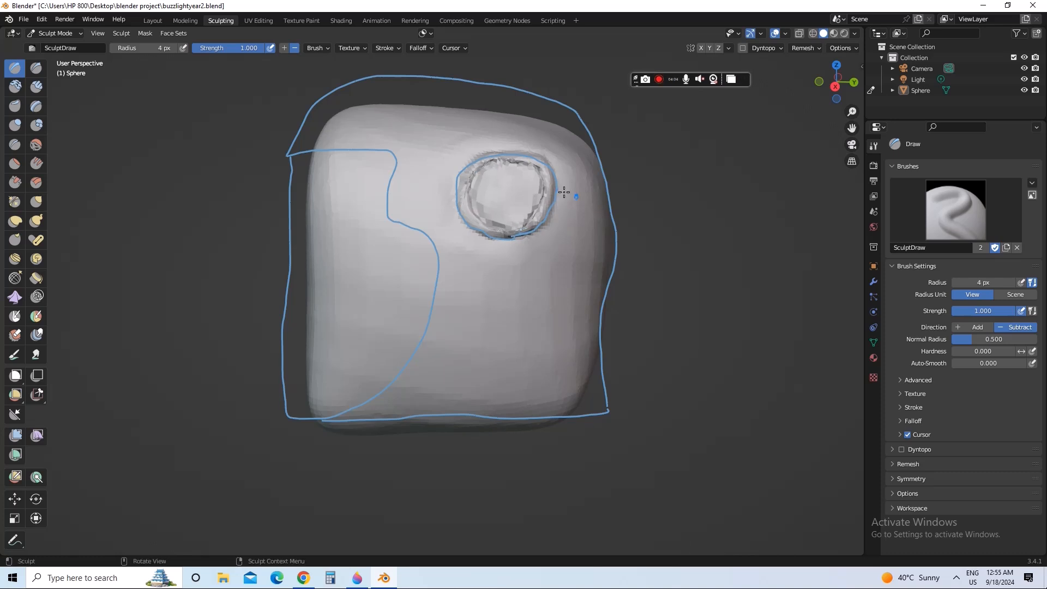
mouse_move(523, 275)
middle_mouse_down()
mouse_move(523, 285)
mouse_move(509, 273)
mouse_move(522, 277)
middle_mouse_up()
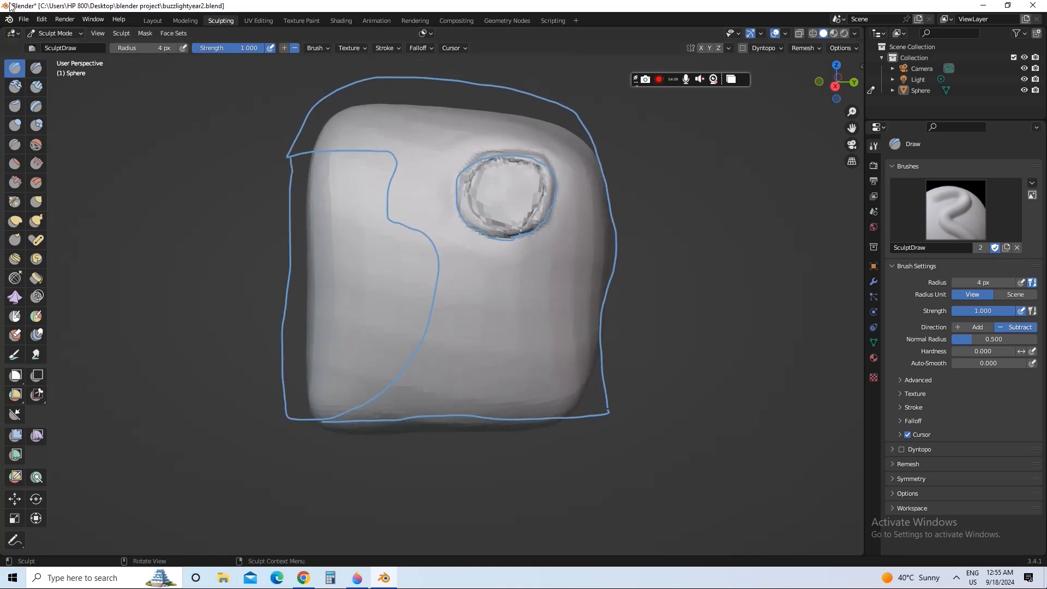
Save the carved ear in buzzlightyear2.blend.
left_click(23, 20)
left_click(45, 87)
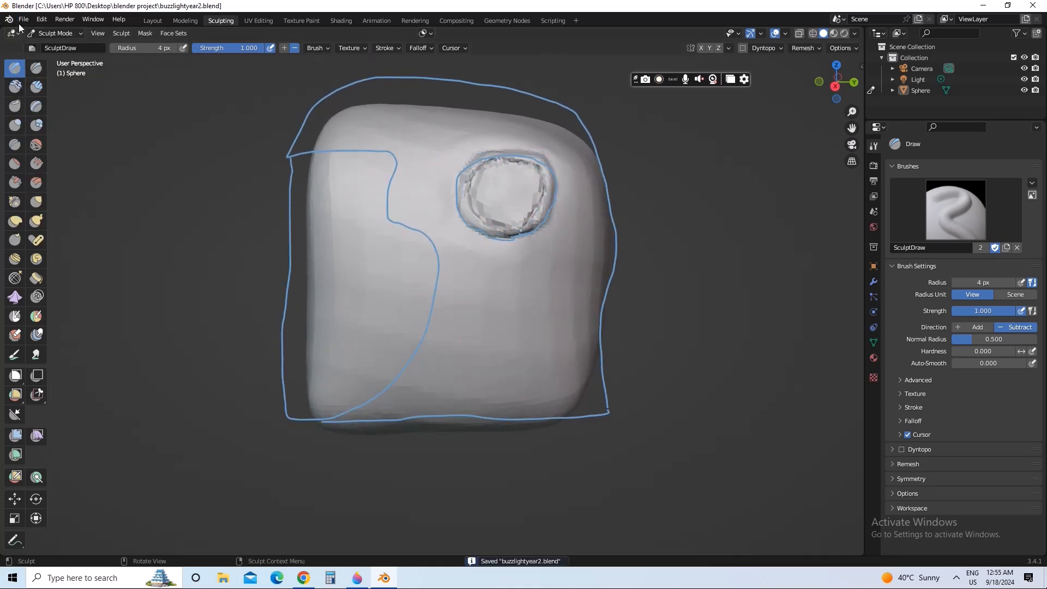
left_click(22, 21)
left_click(48, 87)
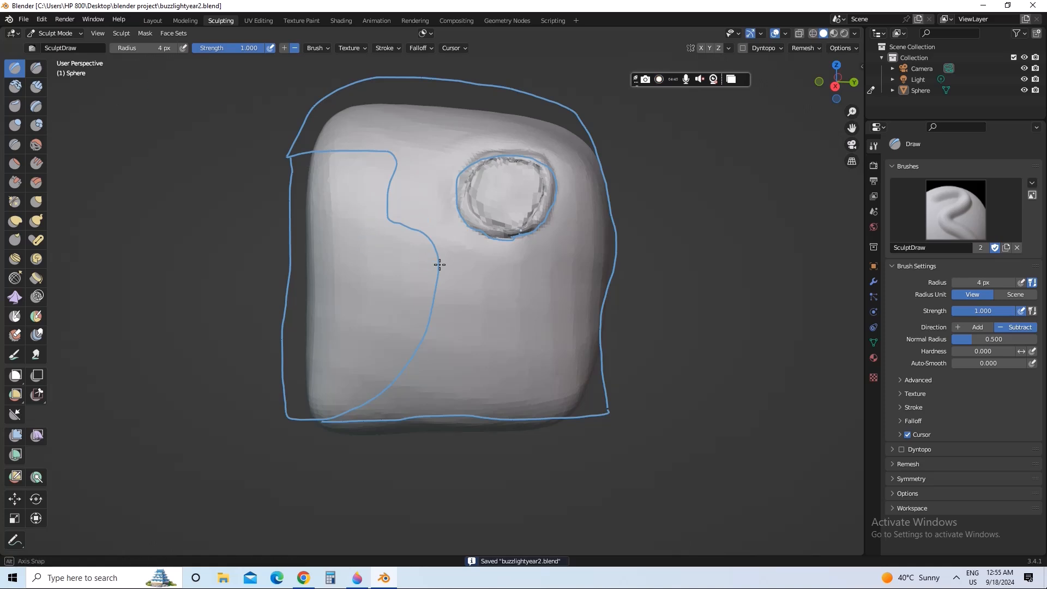
Smooth the carved groove inside the ear's rim using the Smooth brush at a 23 px radius.
mouse_move(437, 264)
middle_mouse_down()
mouse_move(432, 215)
mouse_move(517, 212)
middle_mouse_up()
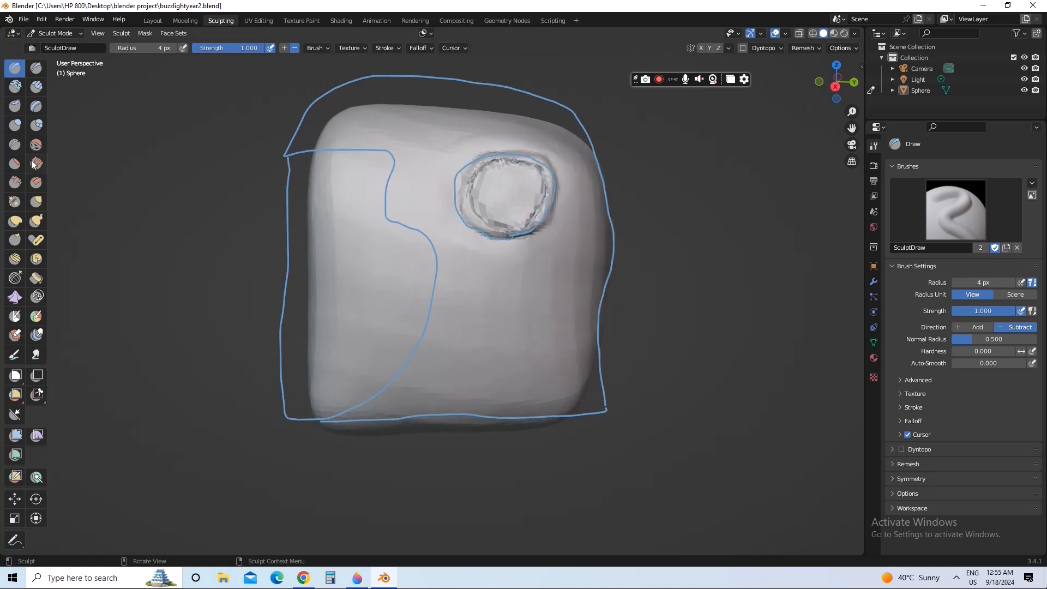
key("shift+s")
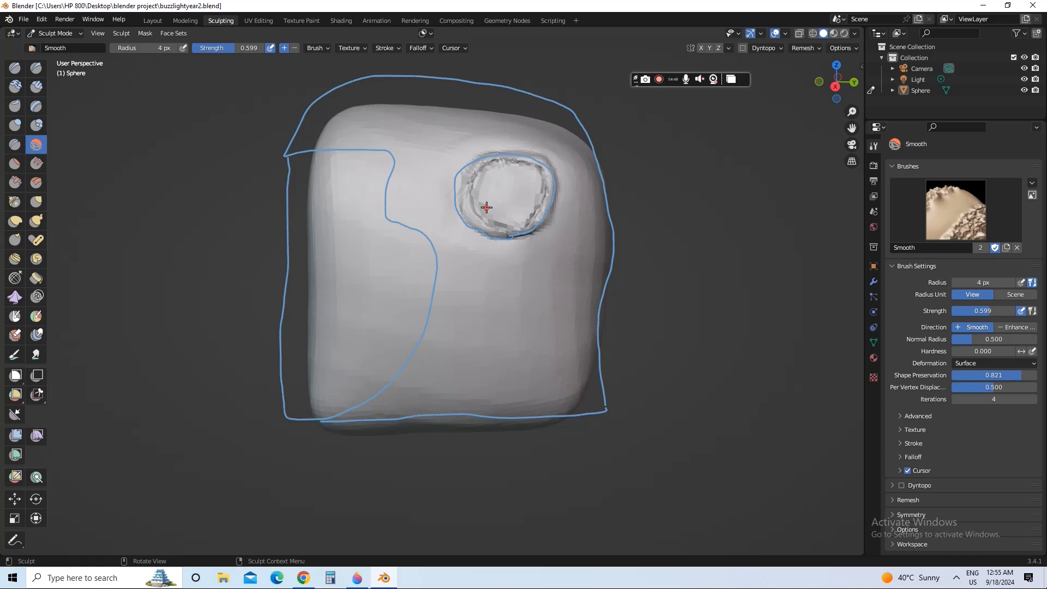
key("f")
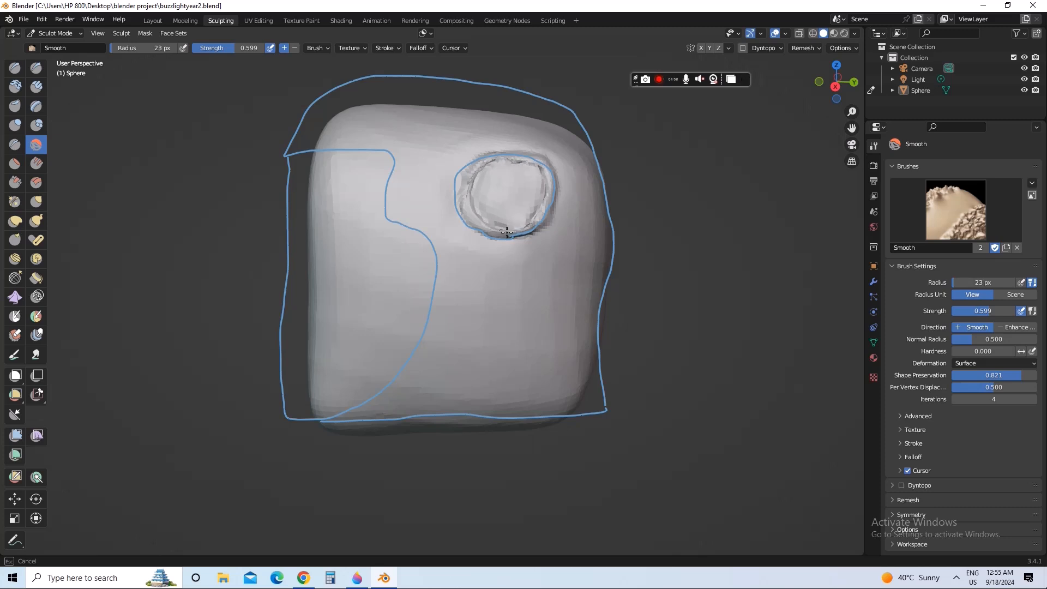
left_click_drag(506, 233, 518, 227)
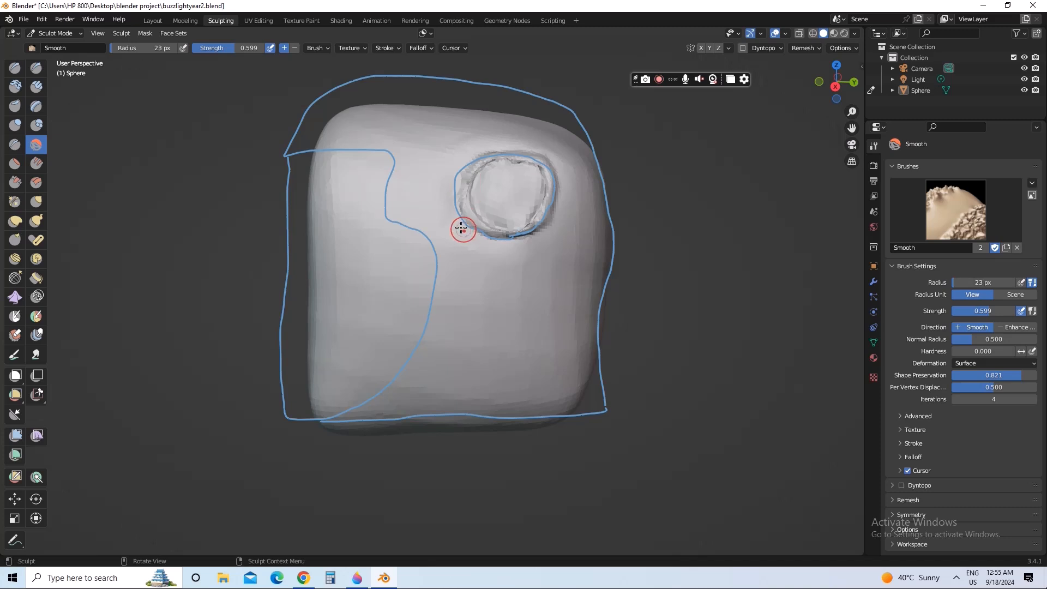
mouse_move(534, 278)
middle_mouse_down()
mouse_move(562, 283)
mouse_move(526, 276)
mouse_move(535, 283)
middle_mouse_up()
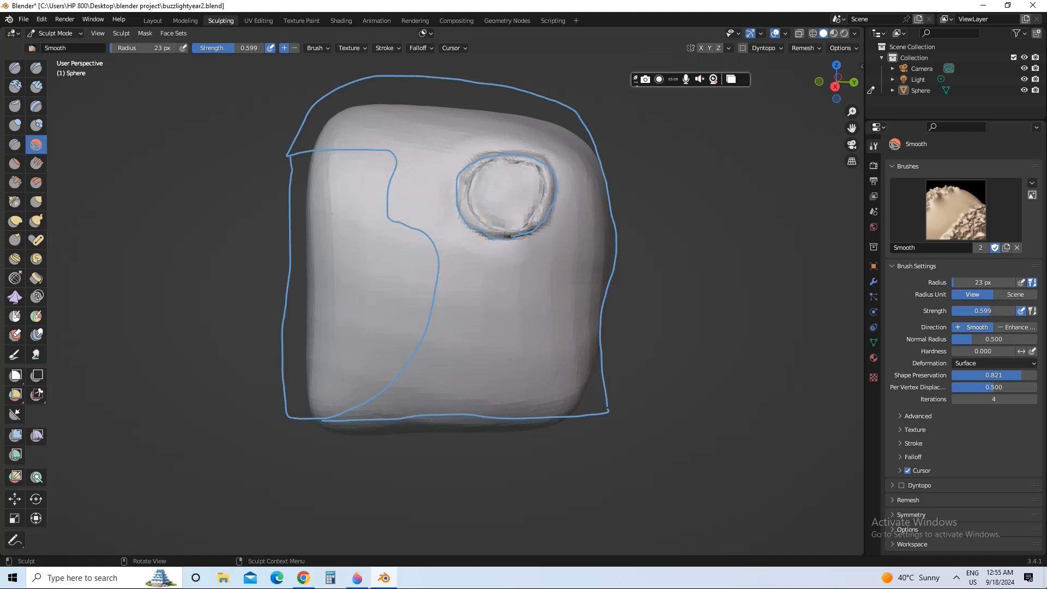
Build up the lower part of the ear's rim using Clay Strips in Add direction at an 11 px radius.
left_click(36, 86)
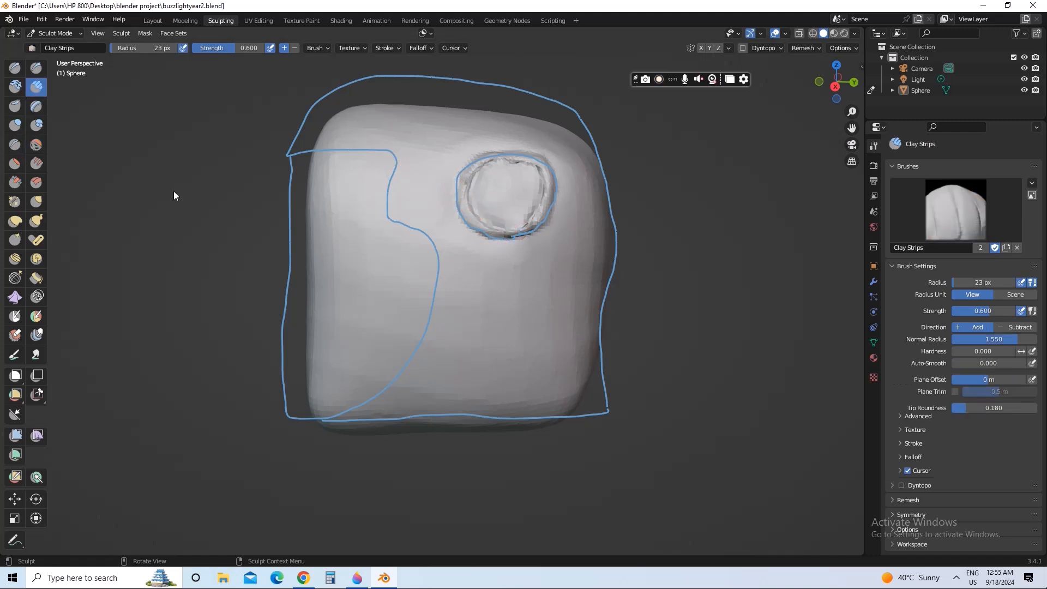
key("f")
left_click(517, 264)
scroll(511, 241, "up", 3)
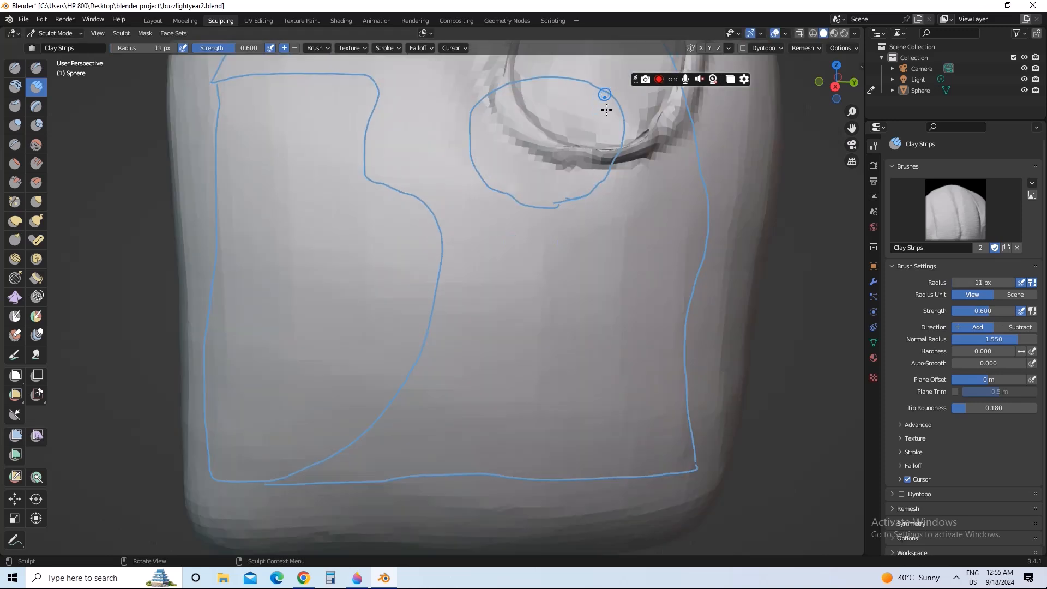
mouse_move(562, 147)
left_mouse_down()
mouse_move(643, 135)
mouse_move(610, 151)
mouse_move(561, 149)
mouse_move(594, 157)
mouse_move(619, 150)
mouse_move(560, 149)
mouse_move(606, 145)
left_mouse_up()
scroll(587, 128, "down", 3)
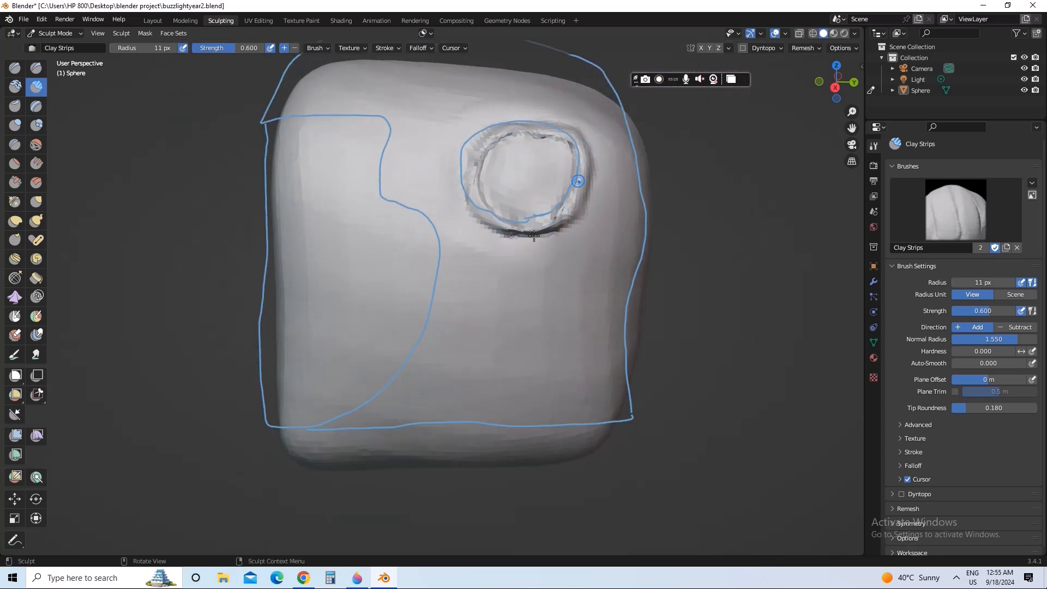
mouse_move(511, 225)
left_mouse_down()
mouse_move(550, 223)
mouse_move(504, 225)
mouse_move(533, 225)
mouse_move(525, 231)
mouse_move(498, 221)
mouse_move(550, 224)
mouse_move(504, 229)
left_mouse_up()
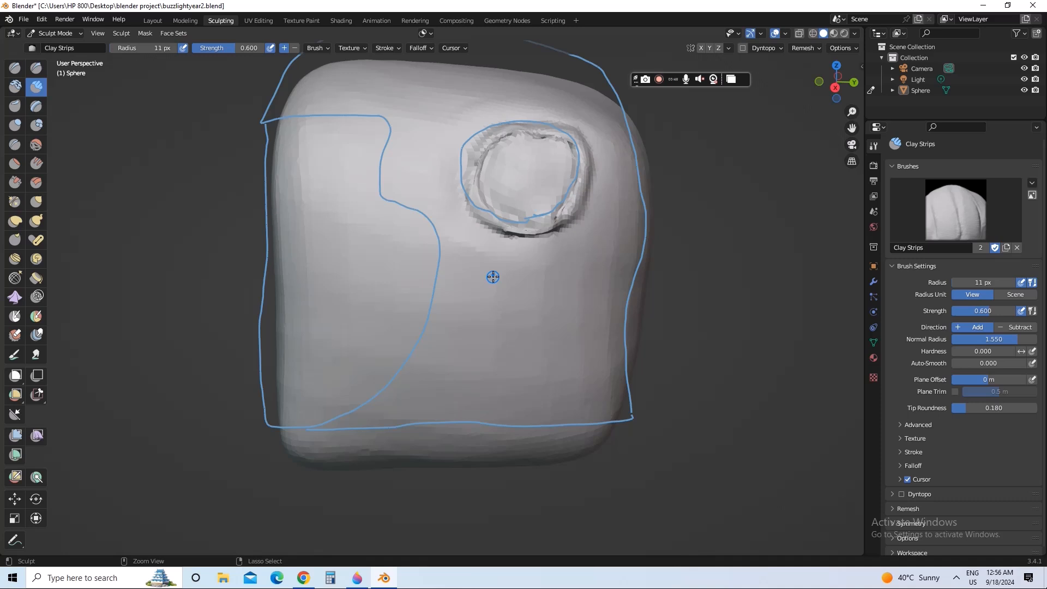
Reopen buzzlightyear2.blend from the recent files, discarding the unsaved sculpting changes.
left_click(23, 20)
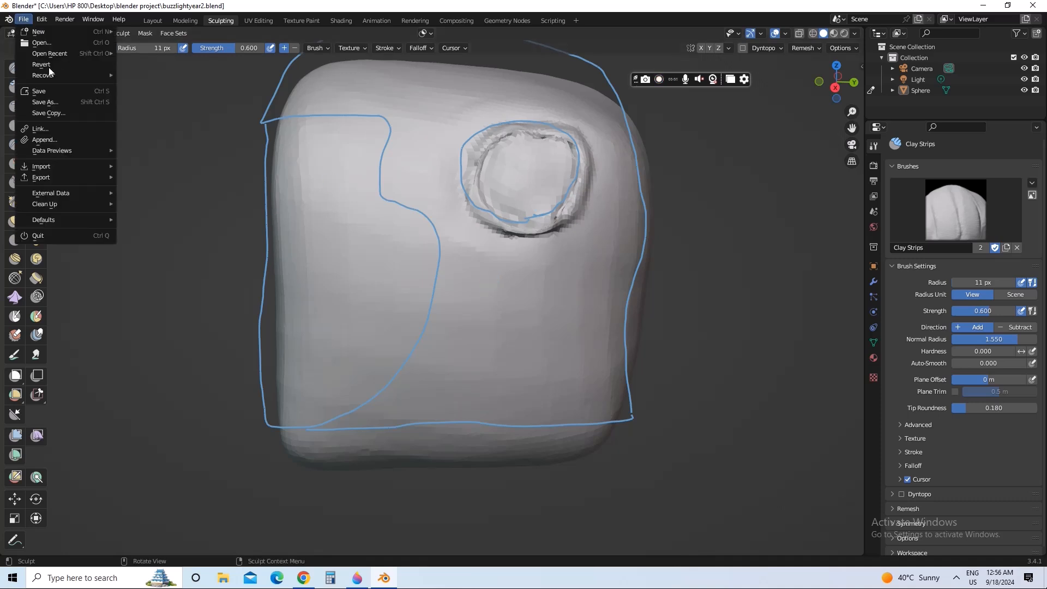
mouse_move(54, 54)
left_click(163, 53)
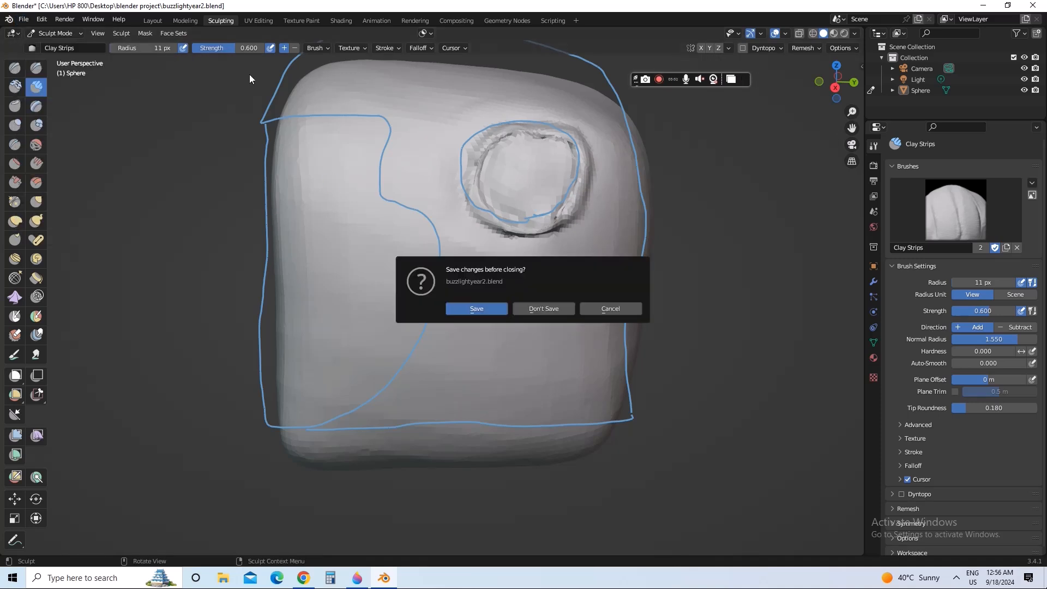
left_click(544, 309)
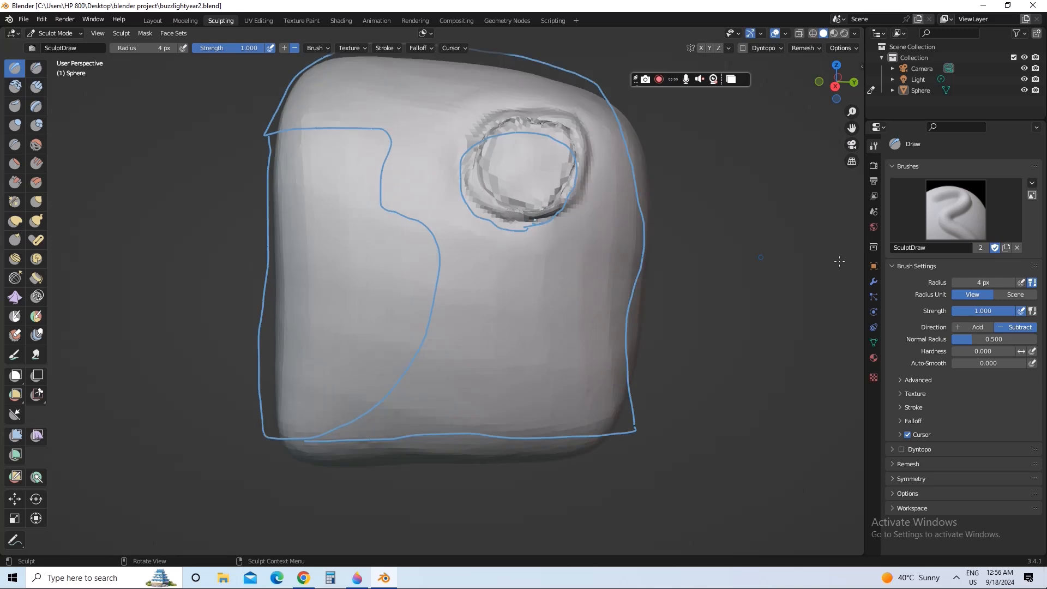
Build up the lower rim of the ear using Clay Strips in Add direction at a 4 px radius.
left_click(958, 327)
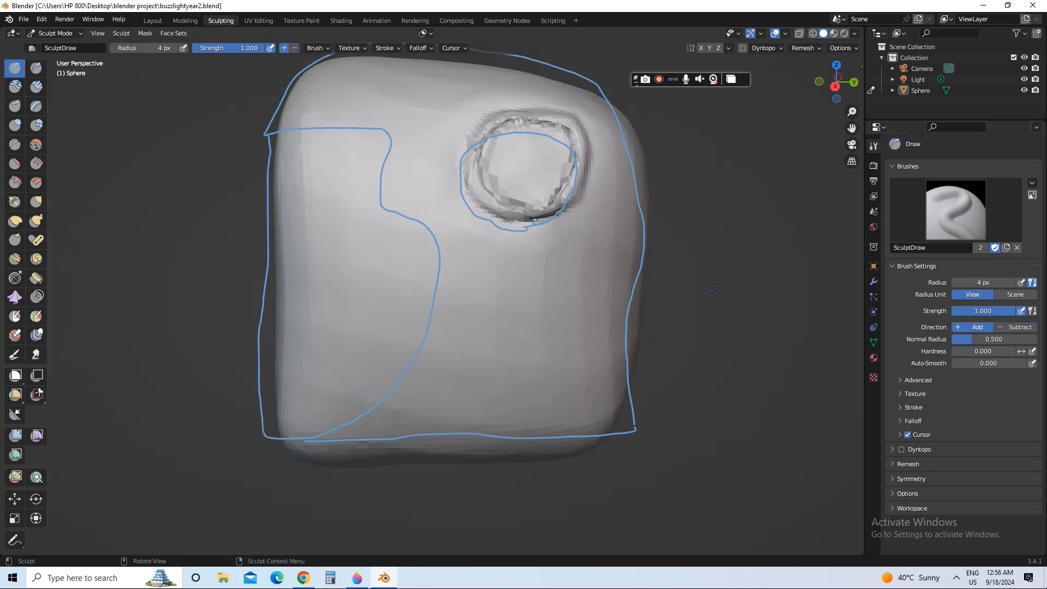
left_click(36, 86)
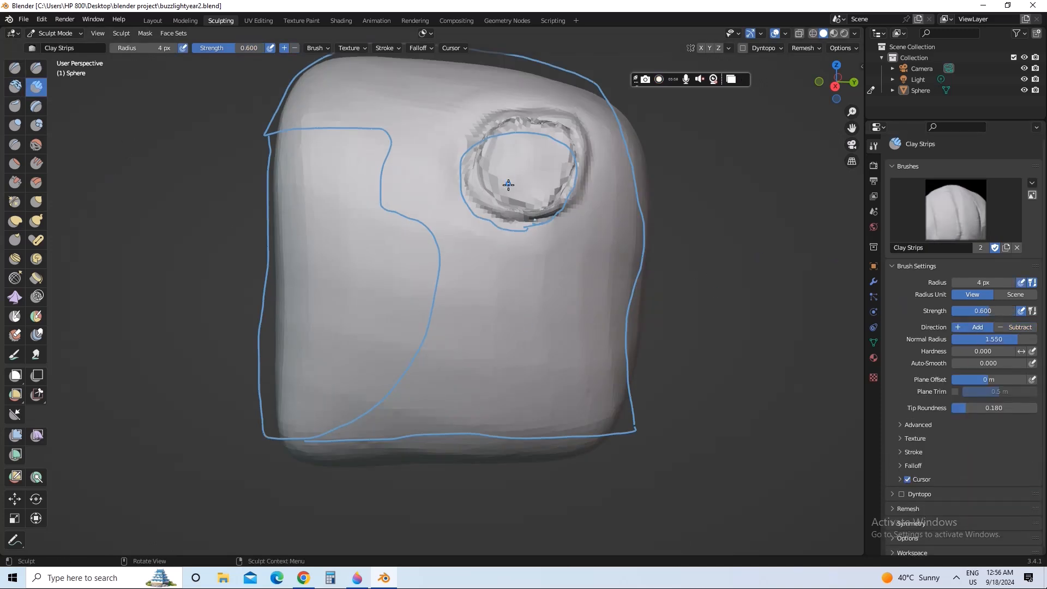
mouse_move(504, 205)
left_mouse_down()
mouse_move(539, 212)
mouse_move(506, 207)
mouse_move(565, 191)
left_mouse_up()
left_click_drag(551, 210, 502, 227)
mouse_move(557, 250)
left_mouse_down()
mouse_move(493, 255)
mouse_move(560, 247)
left_mouse_up()
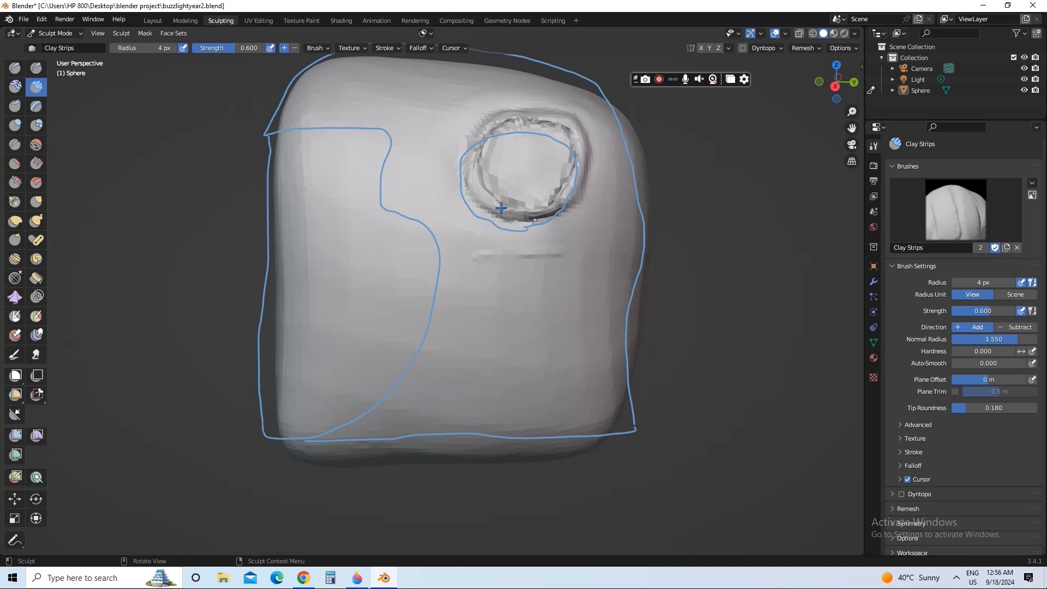
left_click_drag(501, 203, 548, 207)
scroll(534, 259, "down", 1)
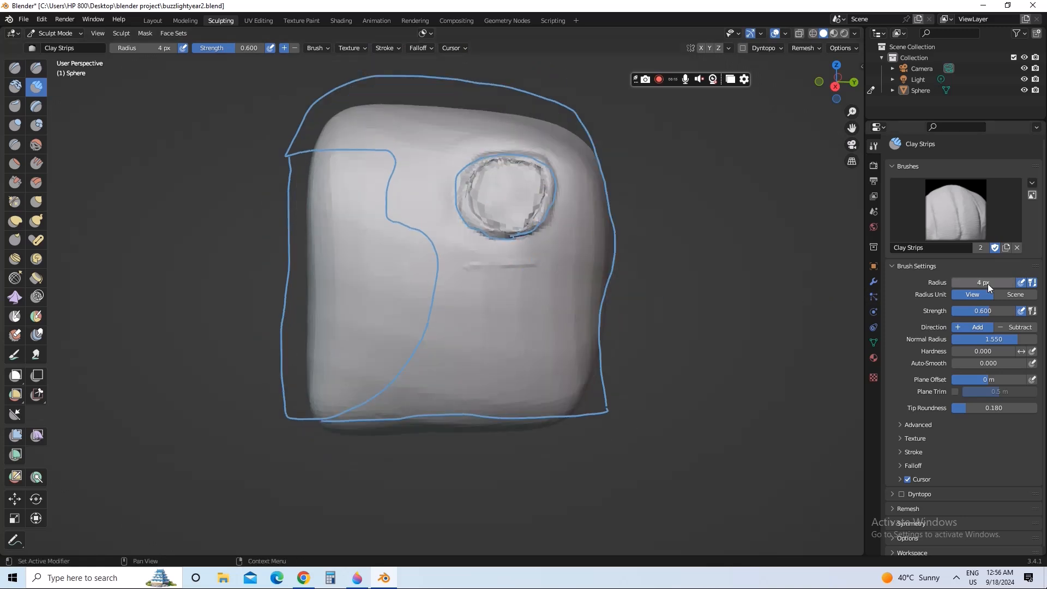
Set the Clay Strips strength to 0.844 and radius to 14 px, and undo the test strokes below the ear.
left_click_drag(981, 310, 999, 311)
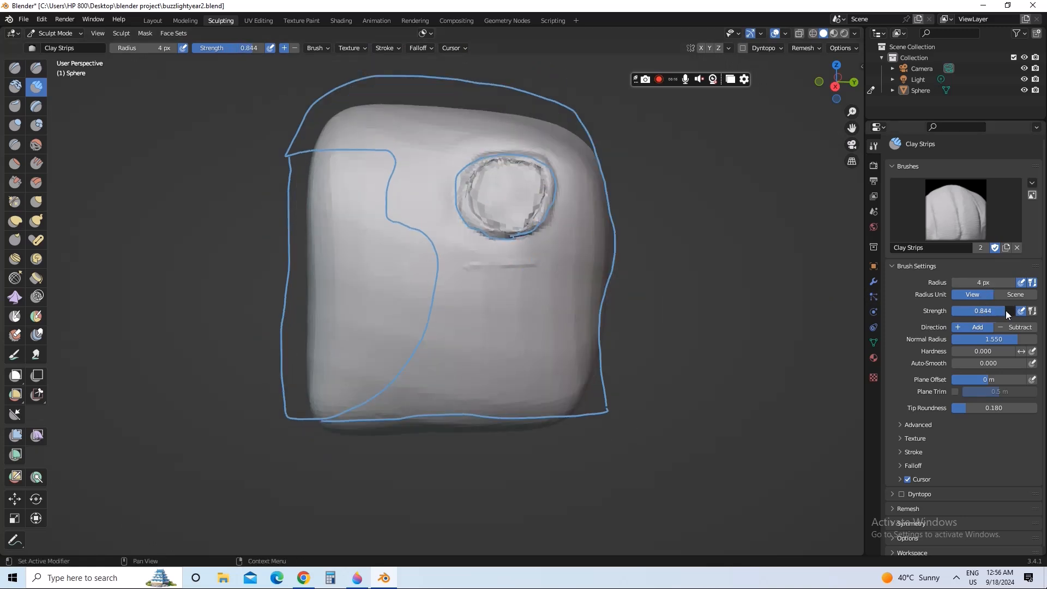
key("f")
left_click(511, 270)
mouse_move(462, 278)
left_mouse_down()
mouse_move(543, 279)
mouse_move(473, 278)
mouse_move(533, 282)
mouse_move(508, 300)
mouse_move(539, 281)
left_mouse_up()
key("ctrl+z")
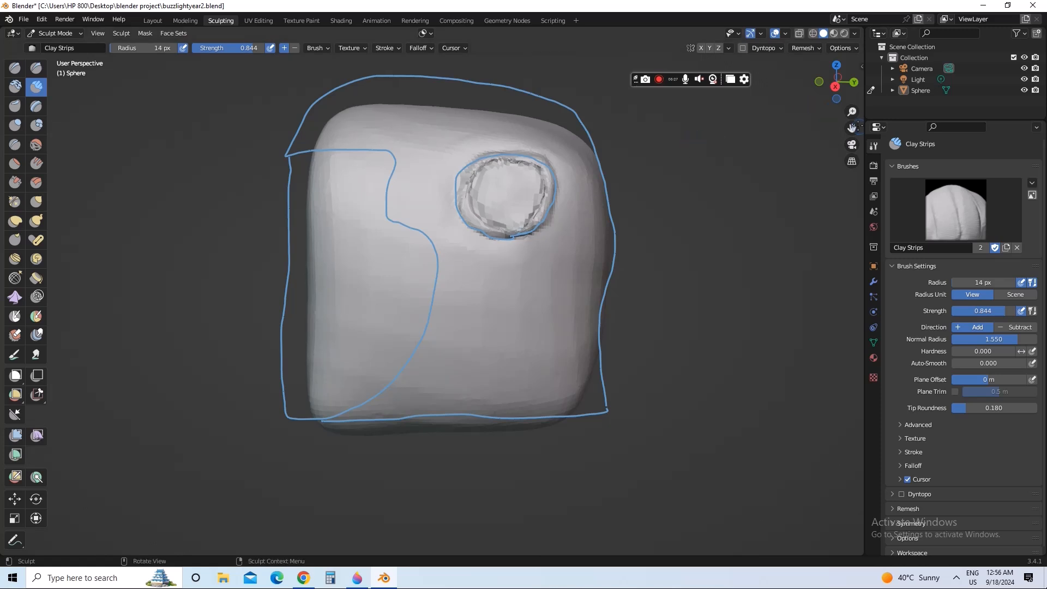
Try to thicken the lower part of the ear's rim with Clay Strips in Add direction at a 14 px radius.
left_click_drag(852, 129, 849, 140)
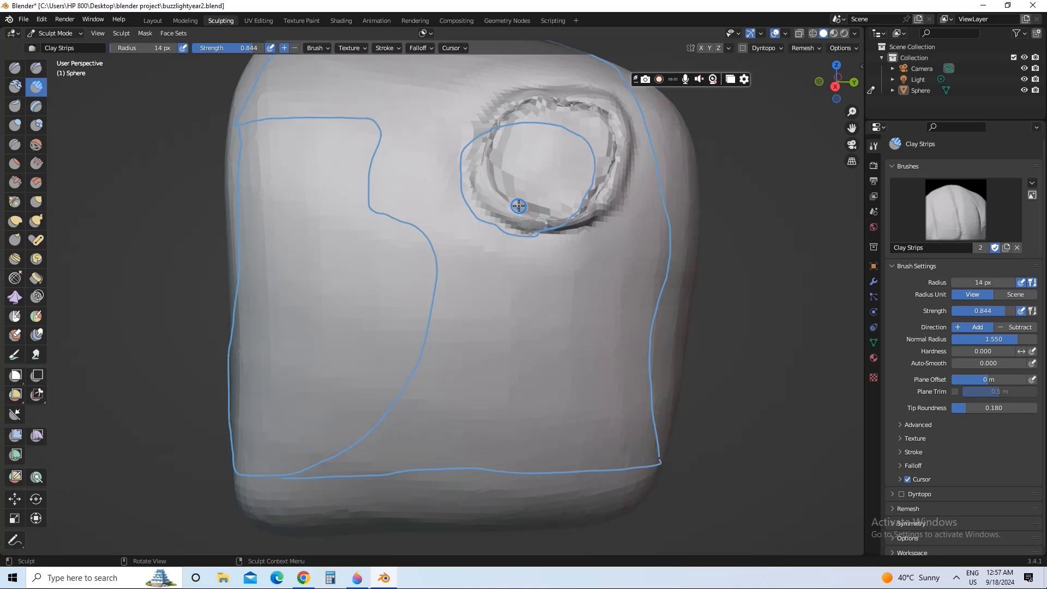
scroll(549, 204, "down", 4)
mouse_move(549, 204)
middle_mouse_down()
mouse_move(529, 230)
mouse_move(542, 235)
mouse_move(529, 215)
mouse_move(549, 208)
mouse_move(524, 210)
middle_mouse_up()
right_click(534, 231)
left_click(532, 212)
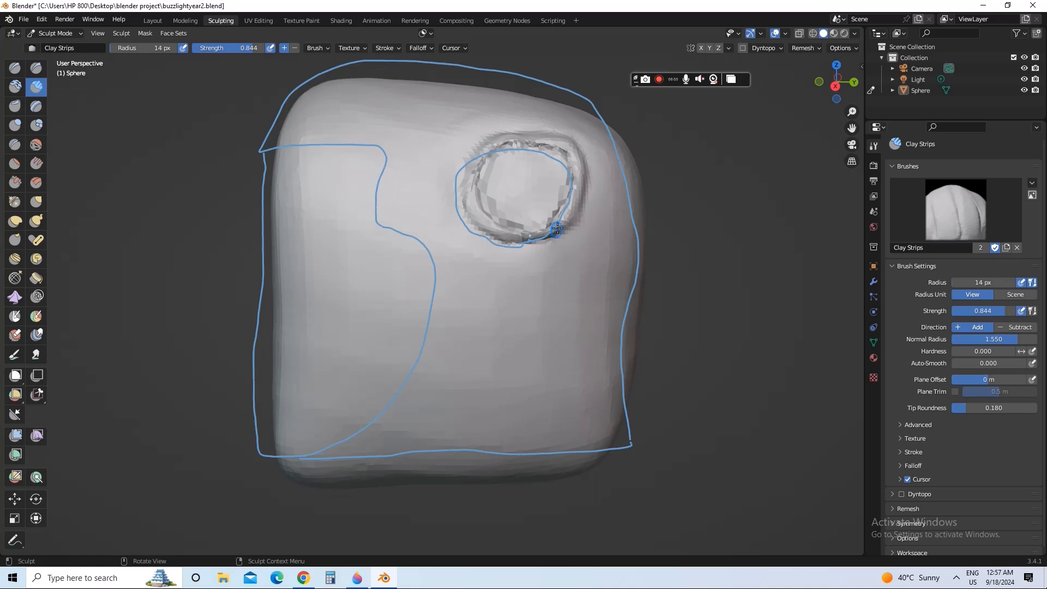
mouse_move(498, 220)
left_mouse_down()
mouse_move(548, 227)
mouse_move(523, 238)
mouse_move(489, 226)
mouse_move(467, 188)
left_mouse_up()
mouse_move(508, 231)
left_mouse_down()
mouse_move(552, 229)
mouse_move(494, 235)
left_mouse_up()
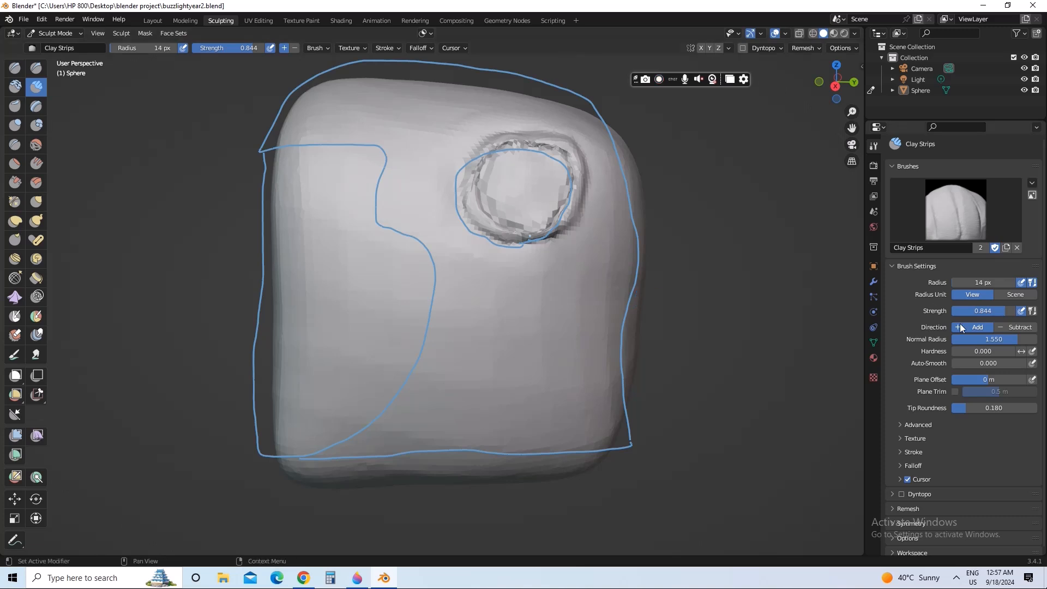
Try a Subtract stroke with Clay Strips under the ear, undo it, and restore the Add direction.
left_click(1015, 327)
mouse_move(502, 233)
left_mouse_down()
mouse_move(553, 228)
mouse_move(496, 240)
mouse_move(497, 255)
mouse_move(528, 245)
mouse_move(480, 245)
mouse_move(475, 260)
left_mouse_up()
key("ctrl+z")
left_click(974, 327)
scroll(496, 259, "down", 1)
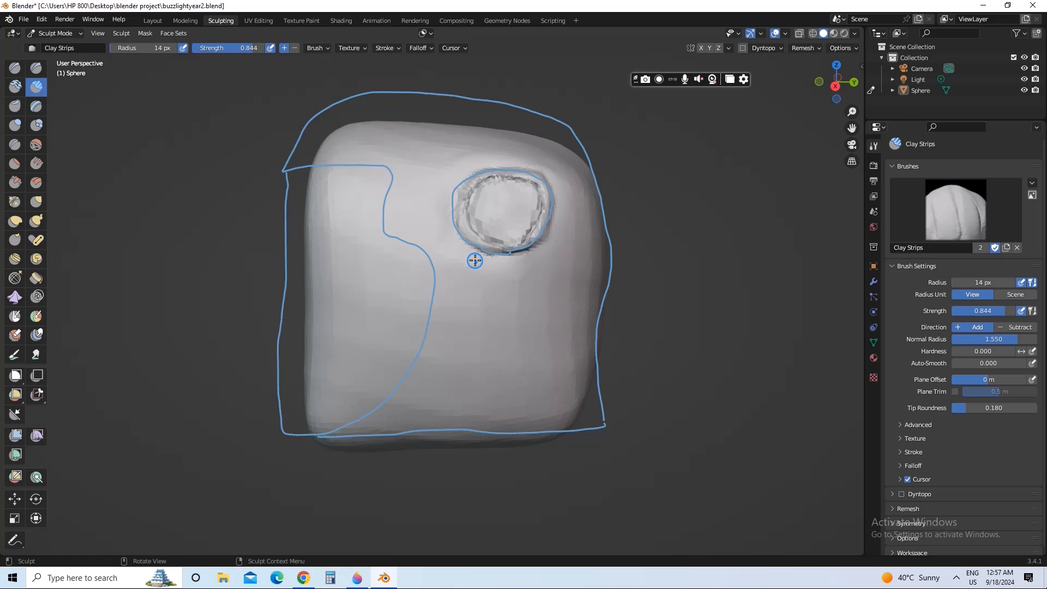
Reopen buzzlightyear2.blend from the recent files without saving the Clay Strips changes.
left_click(23, 19)
mouse_move(58, 53)
left_click(162, 53)
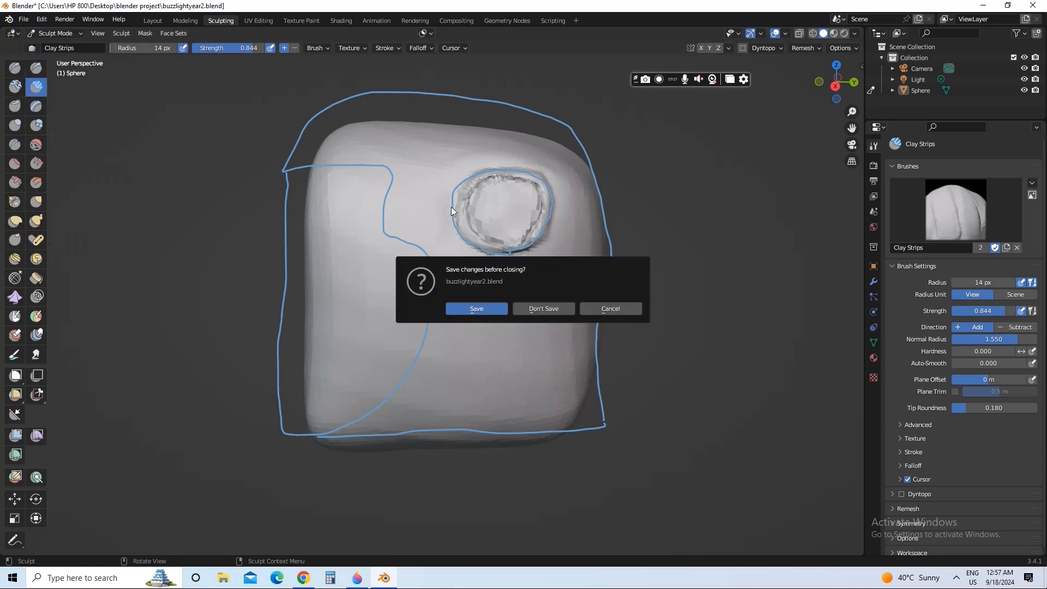
left_click(544, 309)
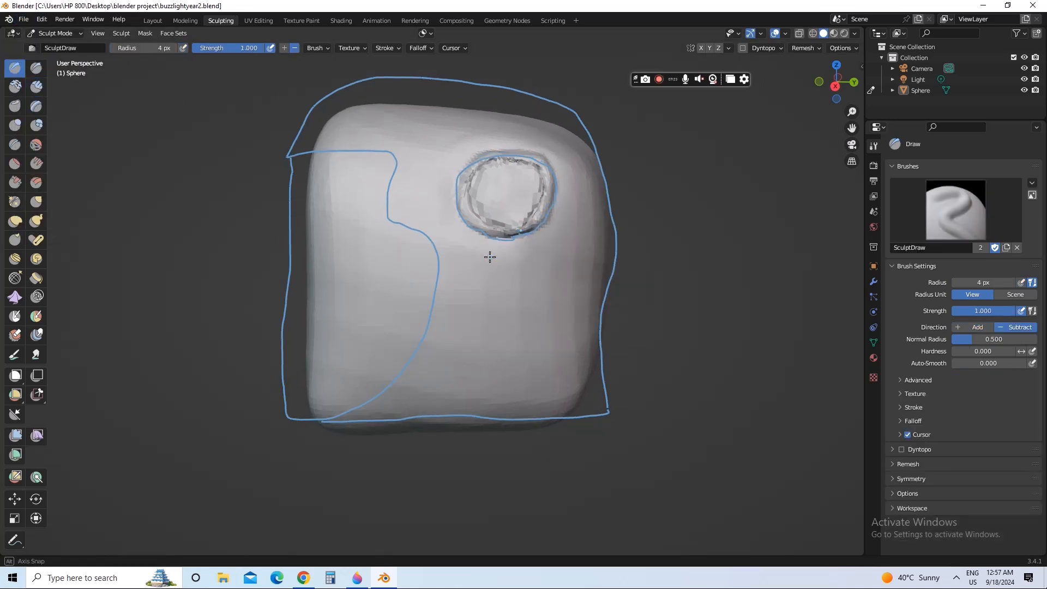
Fill in the jagged inner groove of the ear with the Clay brush in Add direction at a 4 px radius.
mouse_move(489, 256)
middle_mouse_down()
mouse_move(502, 279)
mouse_move(496, 251)
mouse_move(512, 185)
mouse_move(529, 177)
middle_mouse_up()
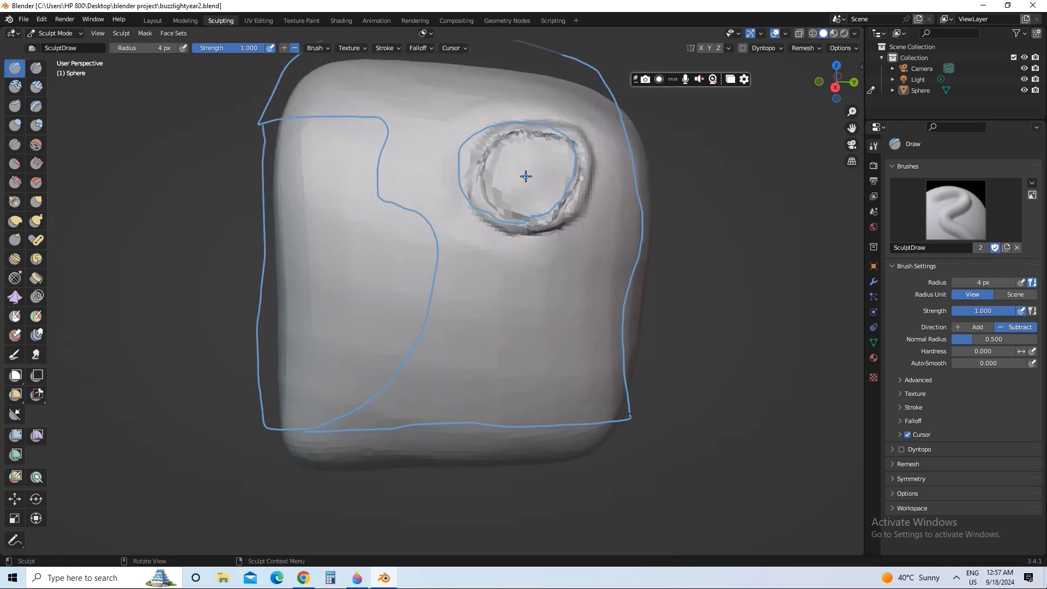
key("c")
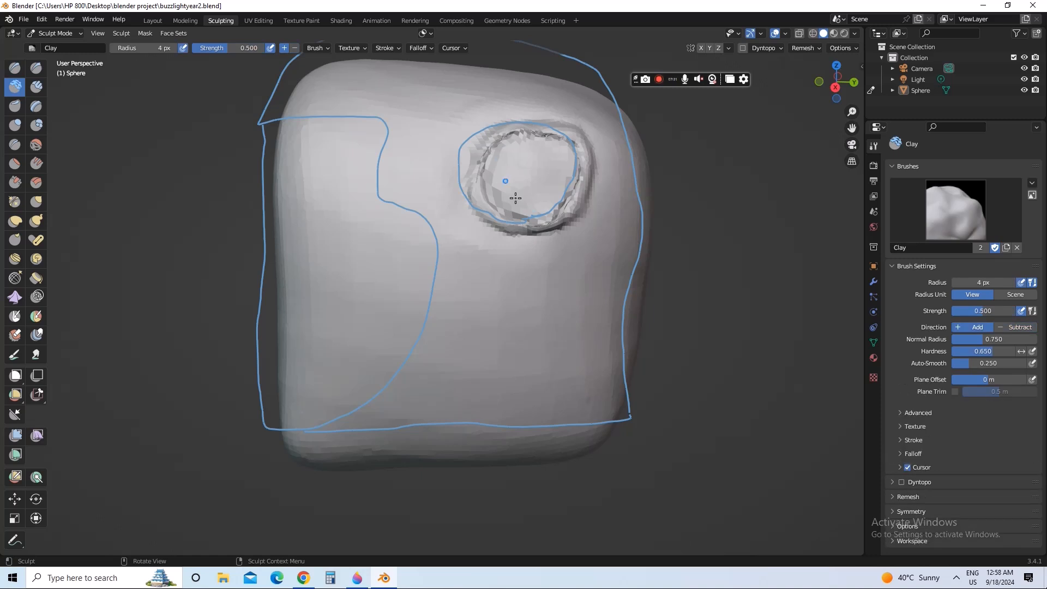
left_click_drag(511, 204, 498, 196)
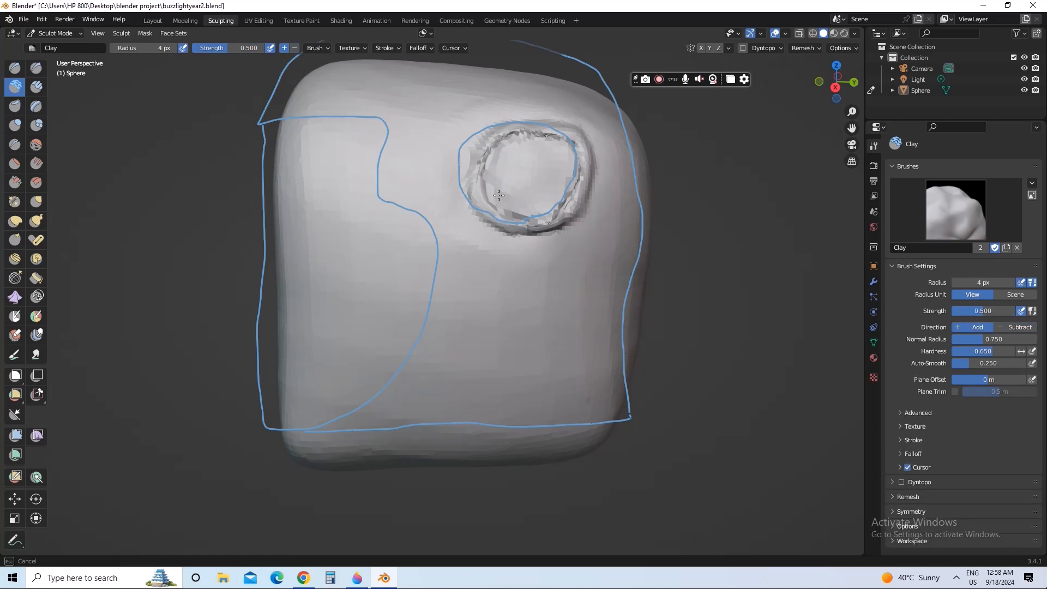
mouse_move(495, 151)
left_mouse_down()
mouse_move(516, 141)
mouse_move(574, 178)
mouse_move(555, 214)
left_mouse_up()
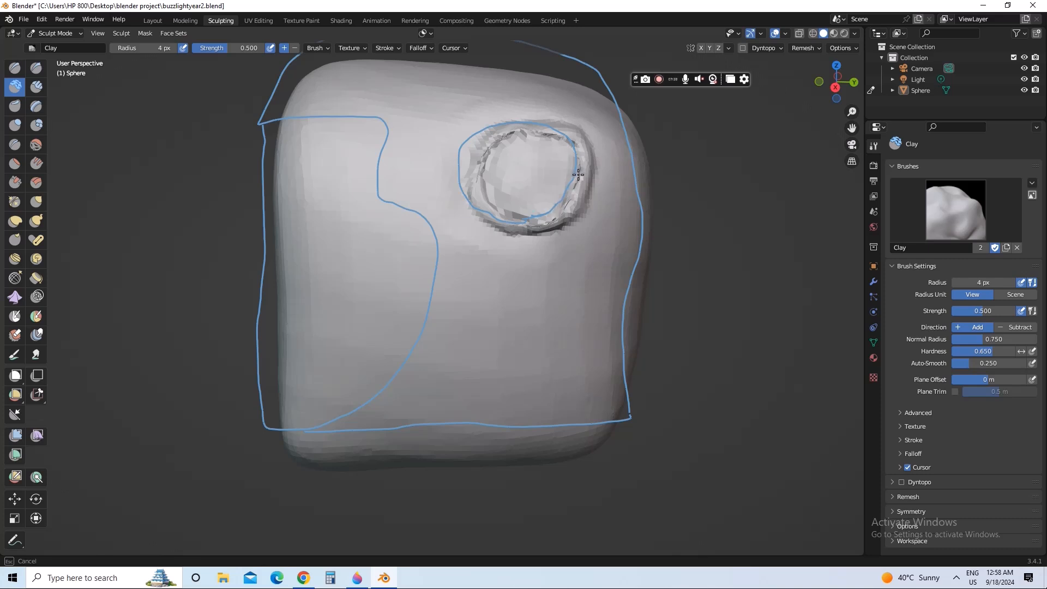
mouse_move(578, 174)
left_mouse_down()
mouse_move(555, 212)
mouse_move(525, 219)
mouse_move(540, 219)
mouse_move(497, 207)
mouse_move(485, 151)
mouse_move(510, 135)
mouse_move(546, 135)
mouse_move(577, 178)
left_mouse_up()
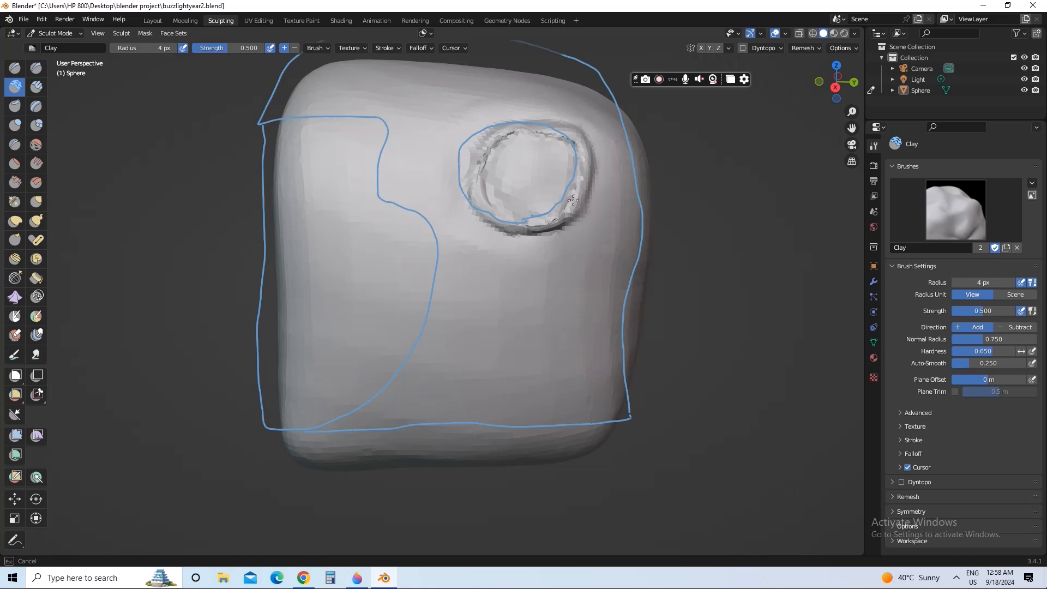
left_click_drag(483, 196, 468, 189)
scroll(493, 171, "down", 1)
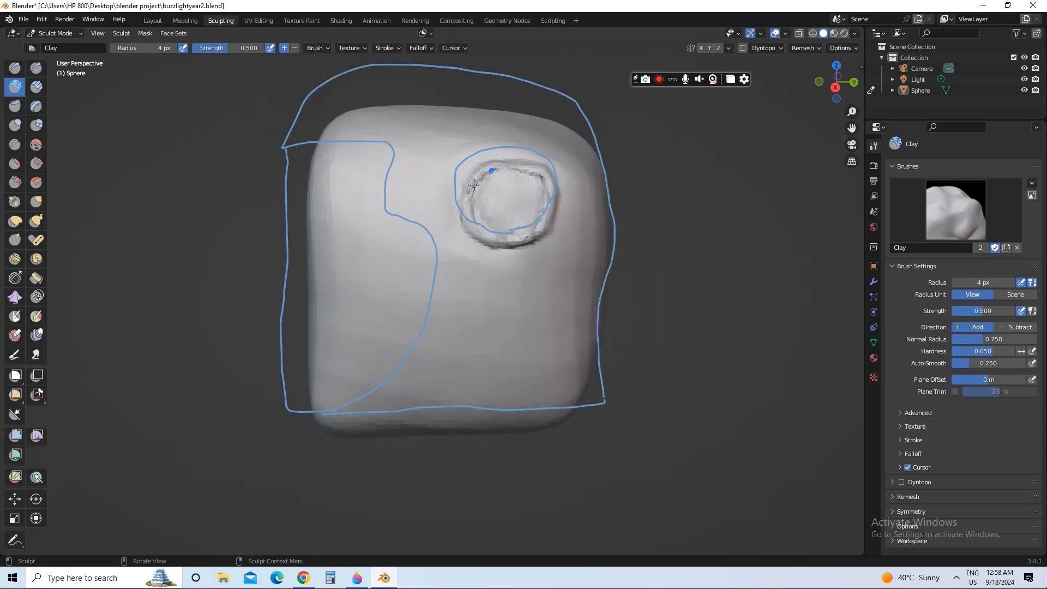
Build up the groove around the full ear ring with repeated Clay brush strokes at 0.500 strength.
left_click_drag(483, 176, 487, 172)
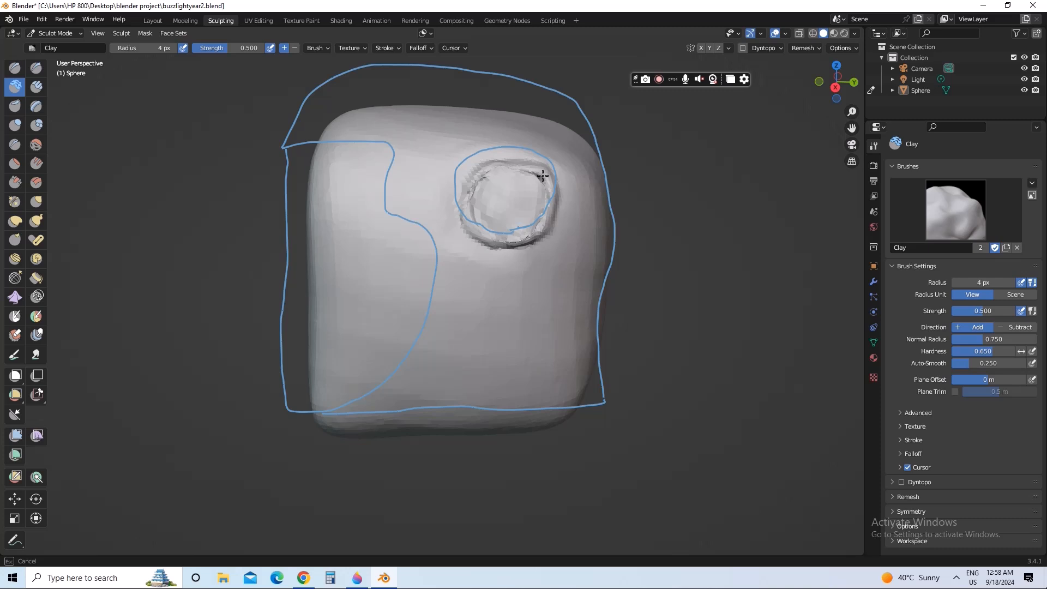
left_click_drag(545, 192, 546, 196)
left_click_drag(547, 201, 530, 228)
mouse_move(523, 232)
left_mouse_down()
mouse_move(495, 232)
mouse_move(470, 210)
mouse_move(474, 197)
left_mouse_up()
mouse_move(478, 188)
left_mouse_down()
mouse_move(505, 173)
mouse_move(537, 175)
left_mouse_up()
left_click_drag(521, 172, 484, 177)
mouse_move(472, 187)
left_mouse_down()
mouse_move(532, 175)
mouse_move(484, 214)
mouse_move(507, 237)
left_mouse_up()
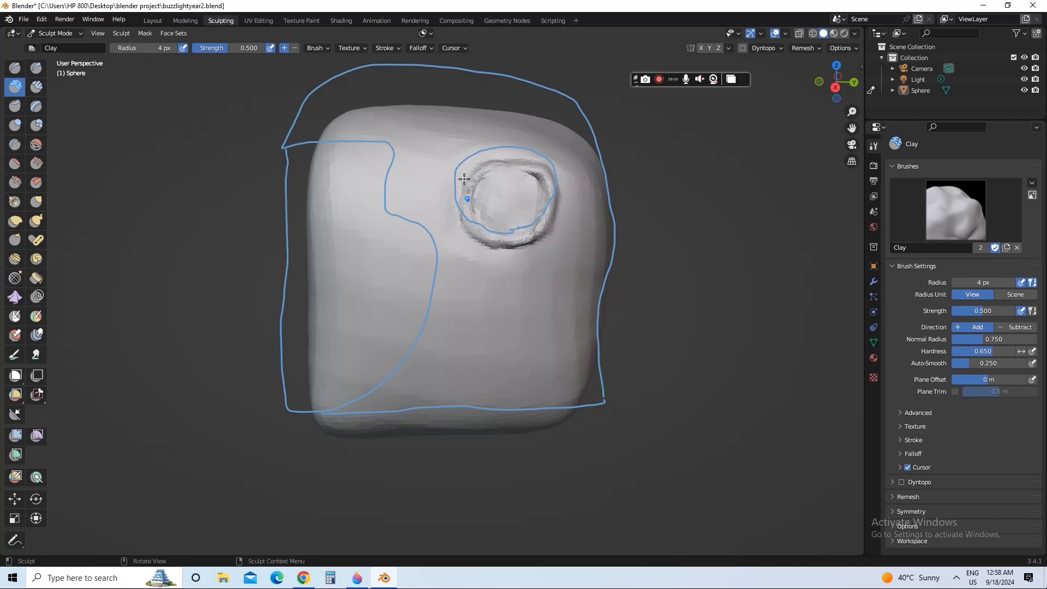
Carve the lower inner edge of the ear using the Fill/Deepen brush in Deepen direction at a 4 px radius.
scroll(453, 192, "up", 1)
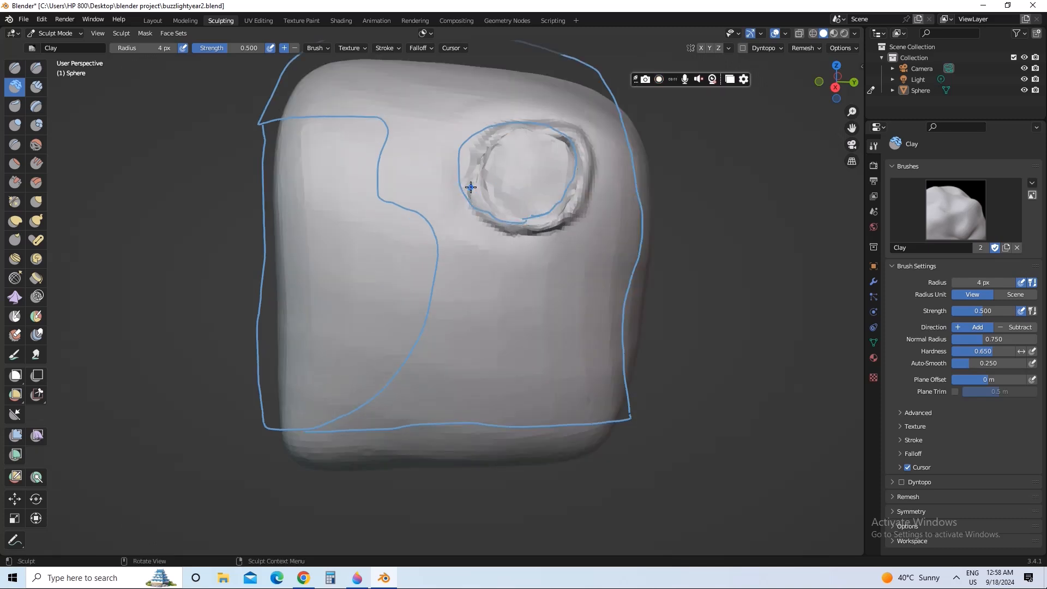
middle_click_drag(509, 187, 505, 187)
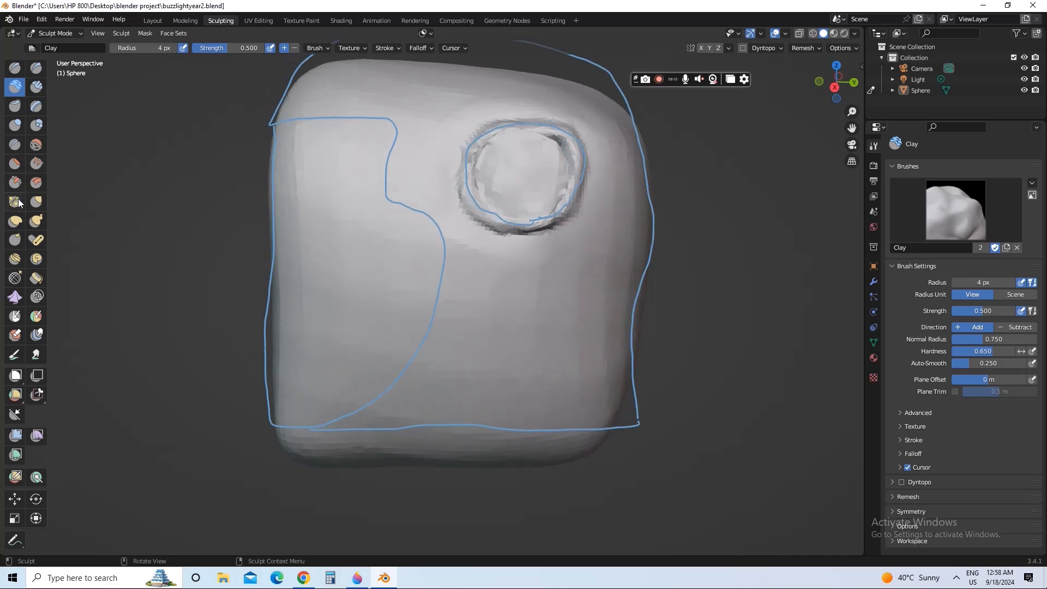
left_click(35, 165)
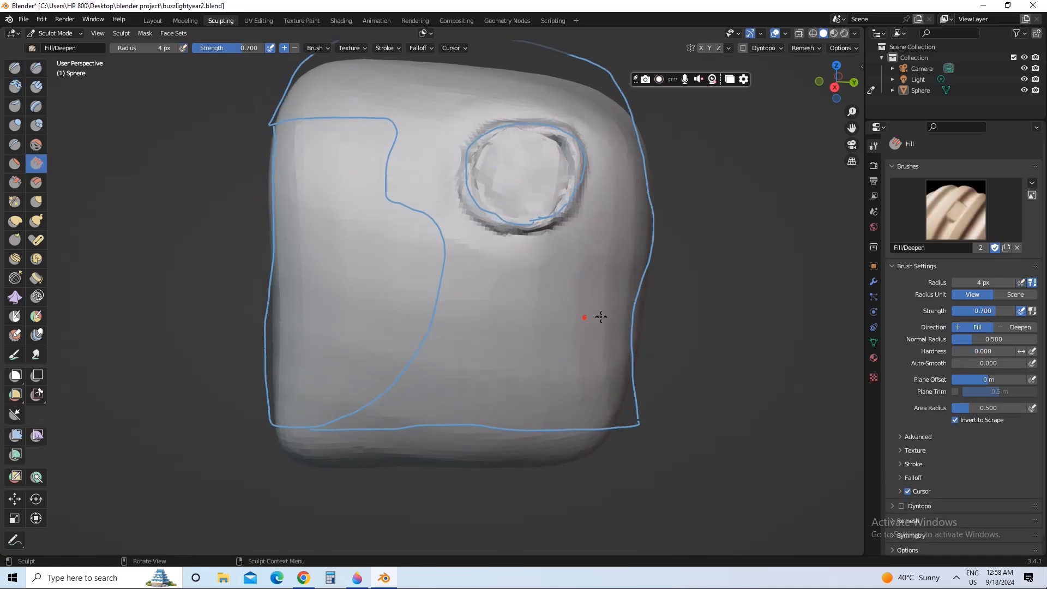
left_click(1016, 328)
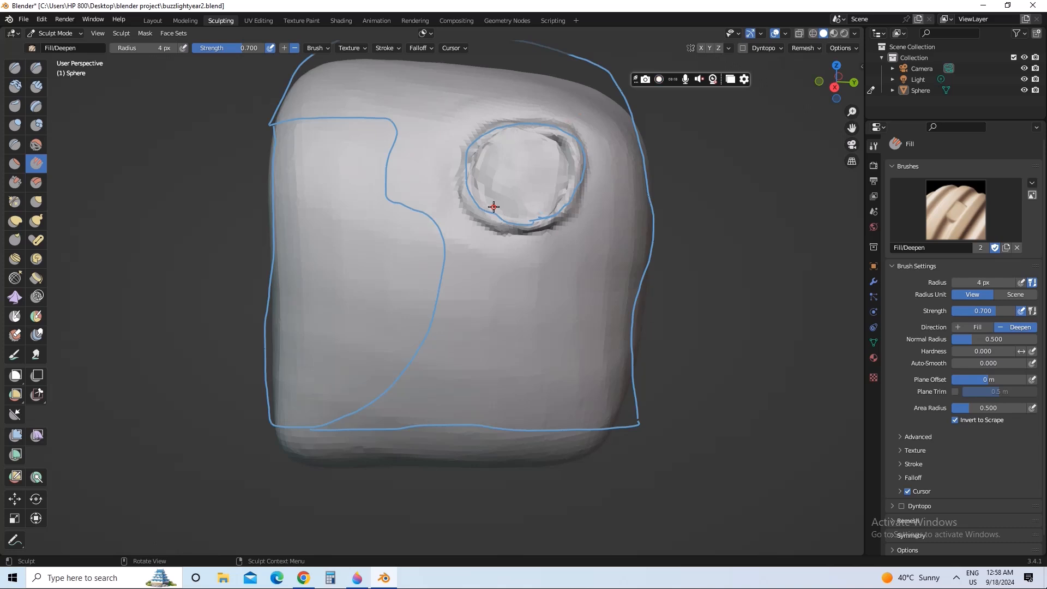
left_click_drag(498, 212, 475, 170)
Enlarge the Fill/Deepen brush radius to 16 px and deepen the groove around the inside of the ear's rim.
key("f")
left_click(497, 196)
mouse_move(499, 212)
left_mouse_down()
mouse_move(489, 202)
mouse_move(497, 140)
mouse_move(559, 141)
left_mouse_up()
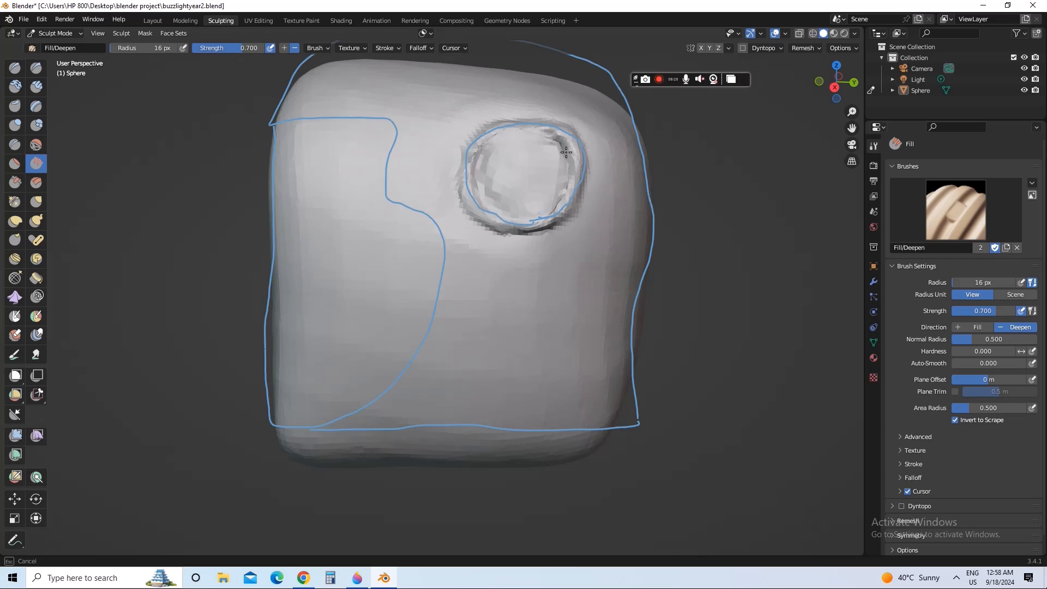
mouse_move(565, 188)
left_mouse_down()
mouse_move(539, 218)
mouse_move(510, 214)
mouse_move(478, 168)
left_mouse_up()
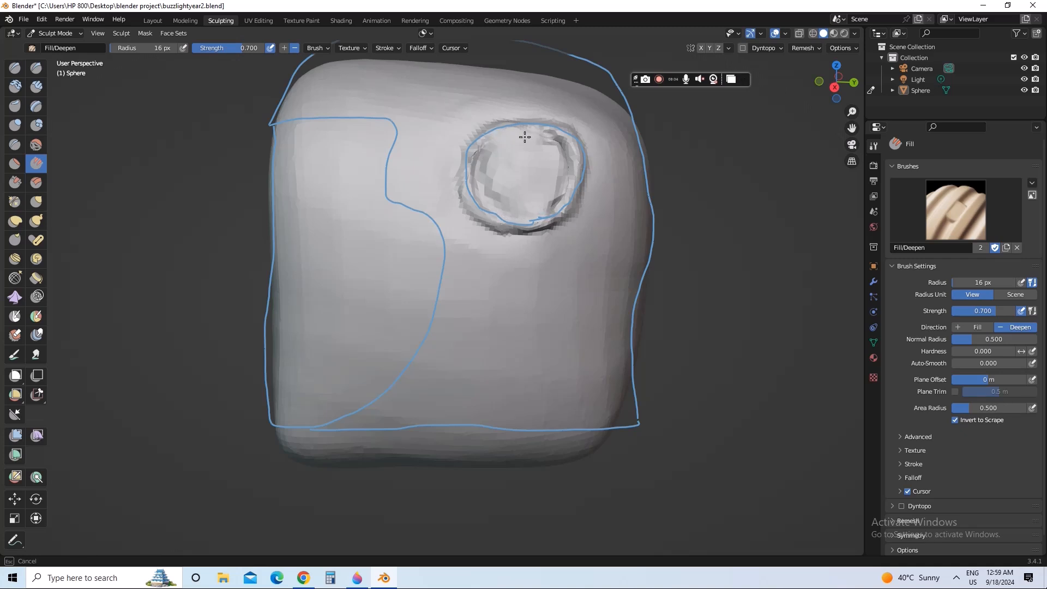
left_click_drag(525, 137, 531, 147)
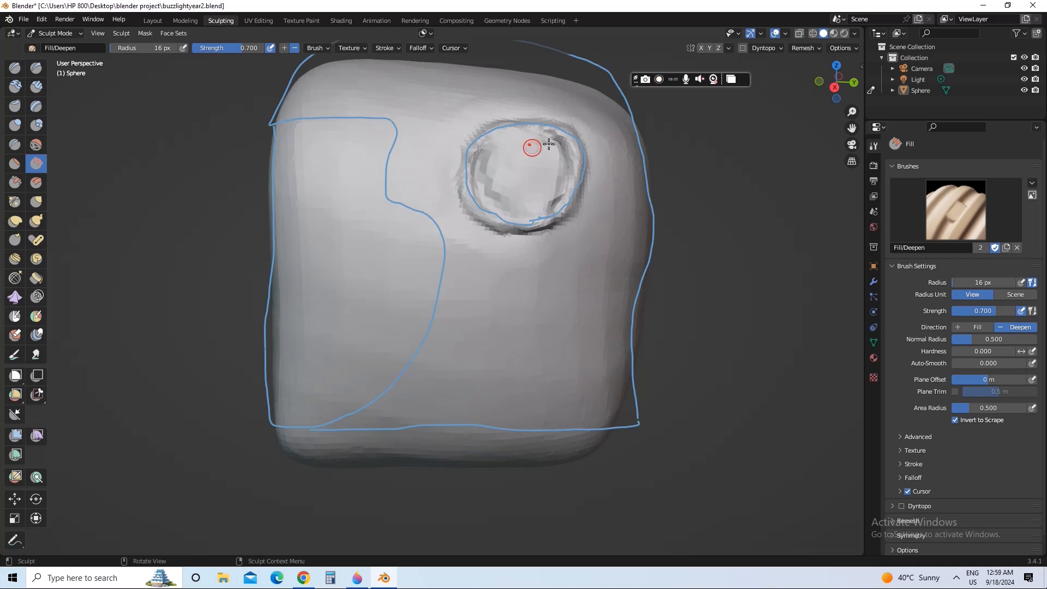
Reopen buzzlightyear2.blend from the recent files without saving the Clay and Fill/Deepen changes.
left_click(24, 19)
mouse_move(70, 54)
left_click(205, 79)
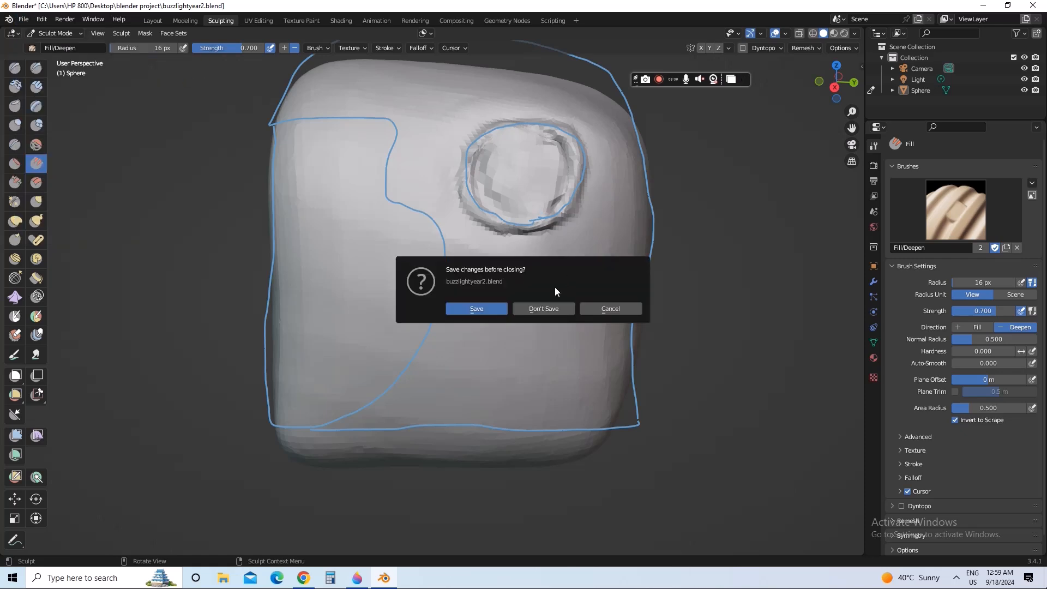
left_click(549, 308)
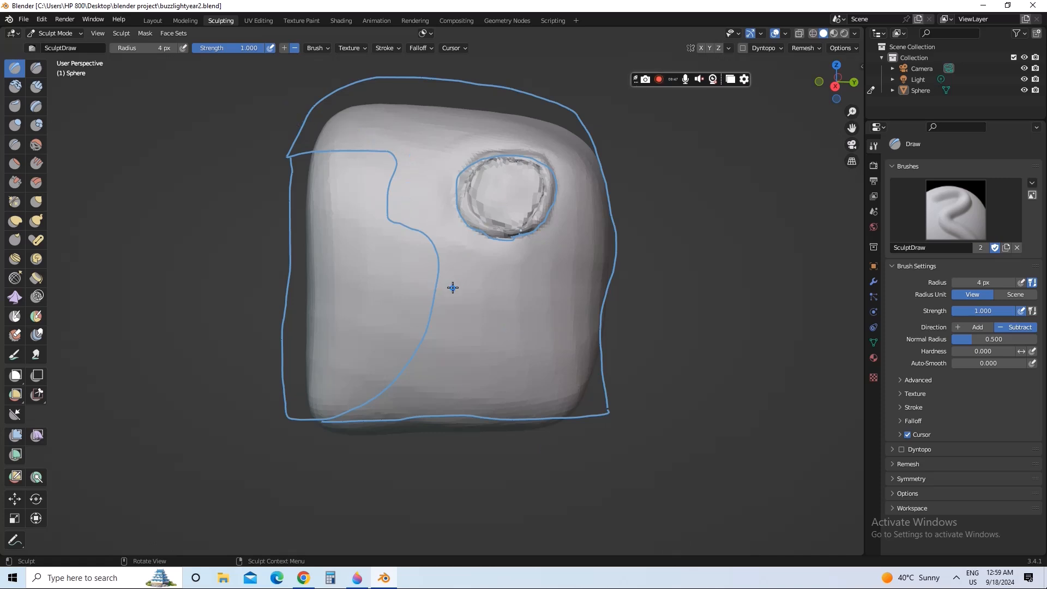
Switch to Paint 3D and draw a narrow closed strip following the head's curved side outline, beside the ear rings.
left_click(357, 577)
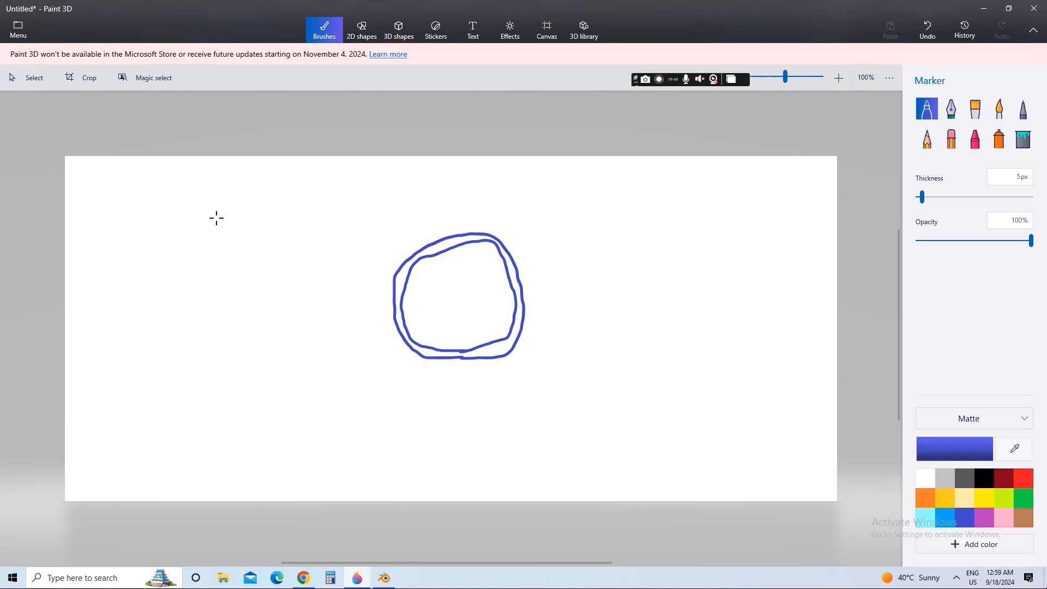
mouse_move(240, 218)
left_mouse_down()
mouse_move(292, 219)
mouse_move(334, 316)
mouse_move(304, 381)
mouse_move(240, 391)
left_mouse_up()
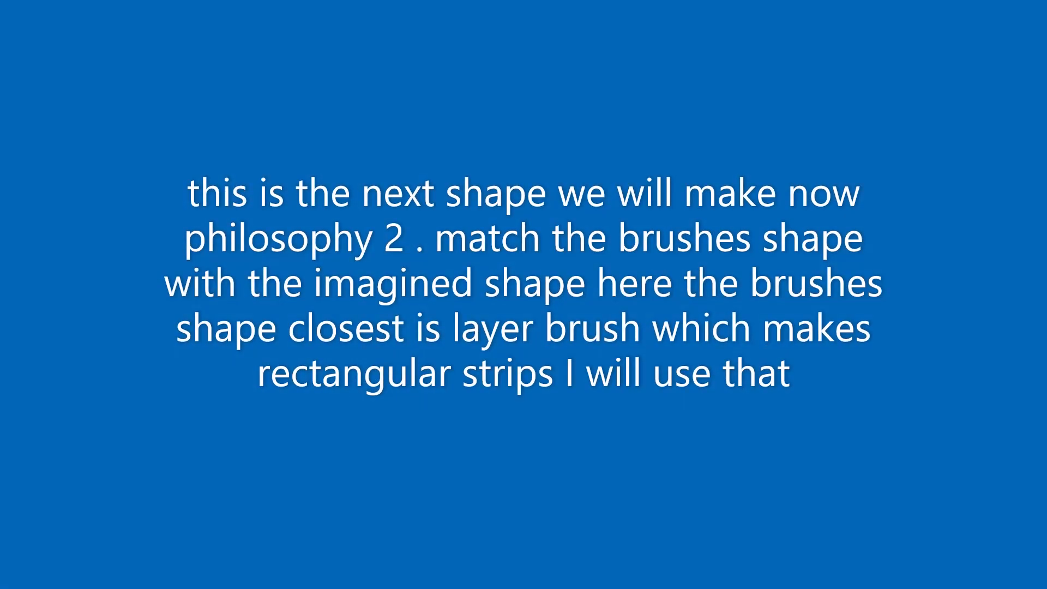
mouse_move(308, 297)
left_mouse_down()
mouse_move(303, 243)
mouse_move(241, 235)
mouse_move(231, 215)
mouse_move(240, 218)
left_mouse_up()
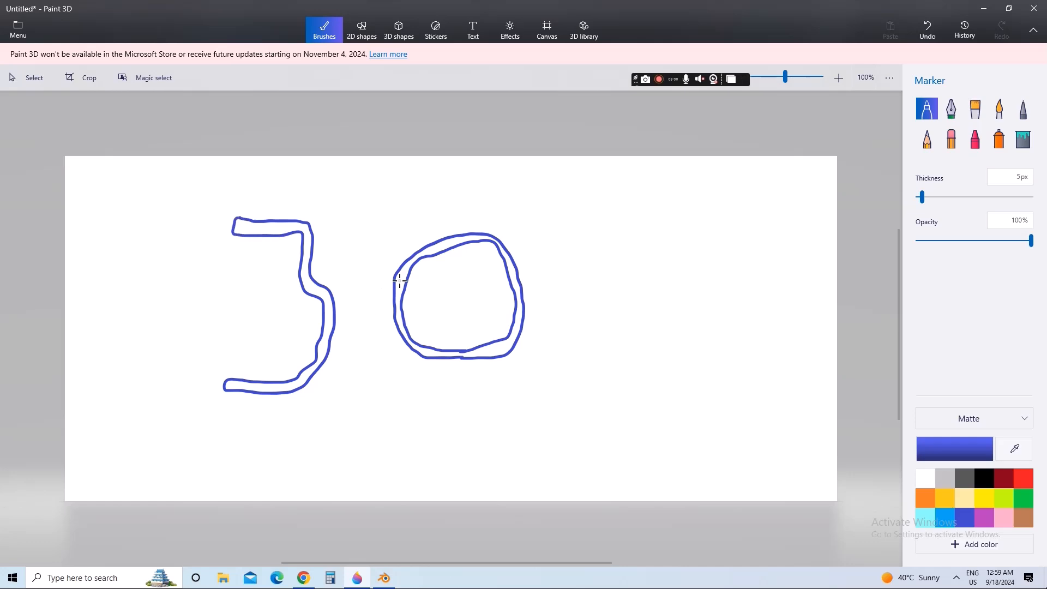
Switch to Blender and symmetrize the head from +X to -X so the ear is copied to the other side.
left_click(384, 578)
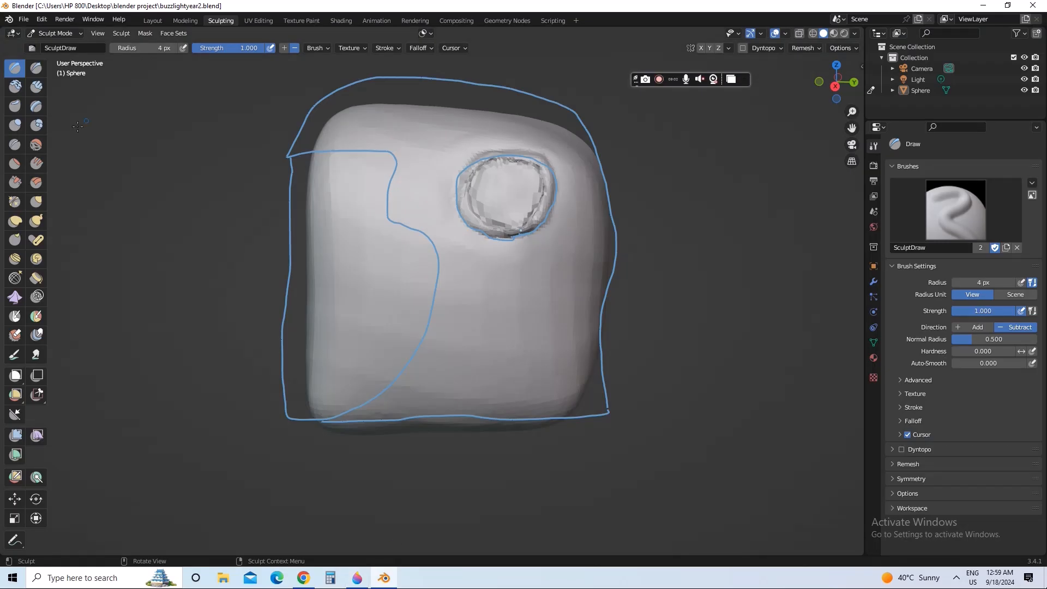
left_click(41, 107)
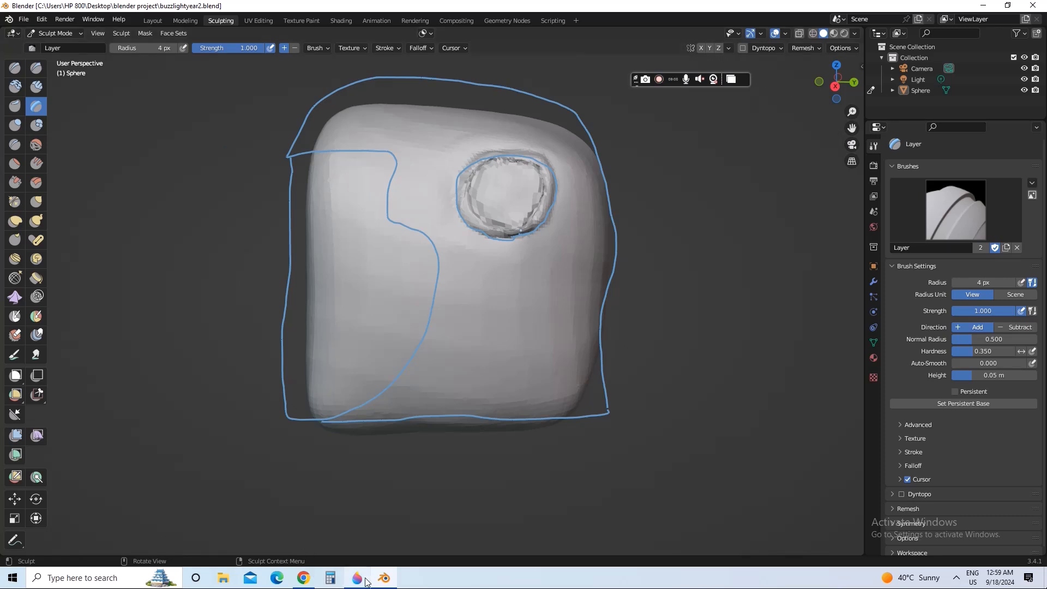
mouse_move(420, 240)
middle_mouse_down()
mouse_move(483, 280)
mouse_move(479, 269)
mouse_move(582, 286)
middle_mouse_up()
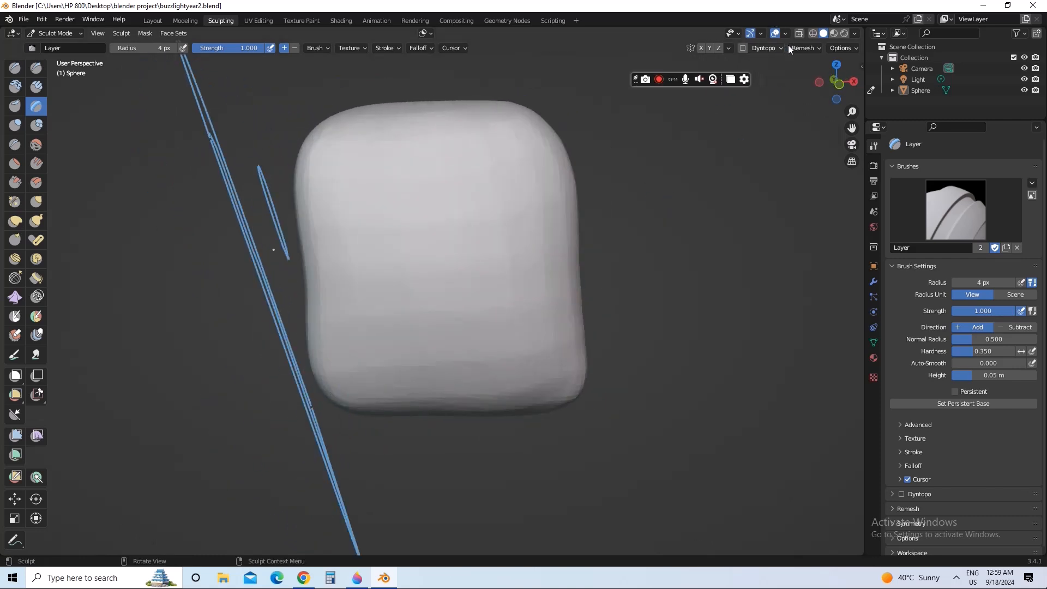
left_click(729, 48)
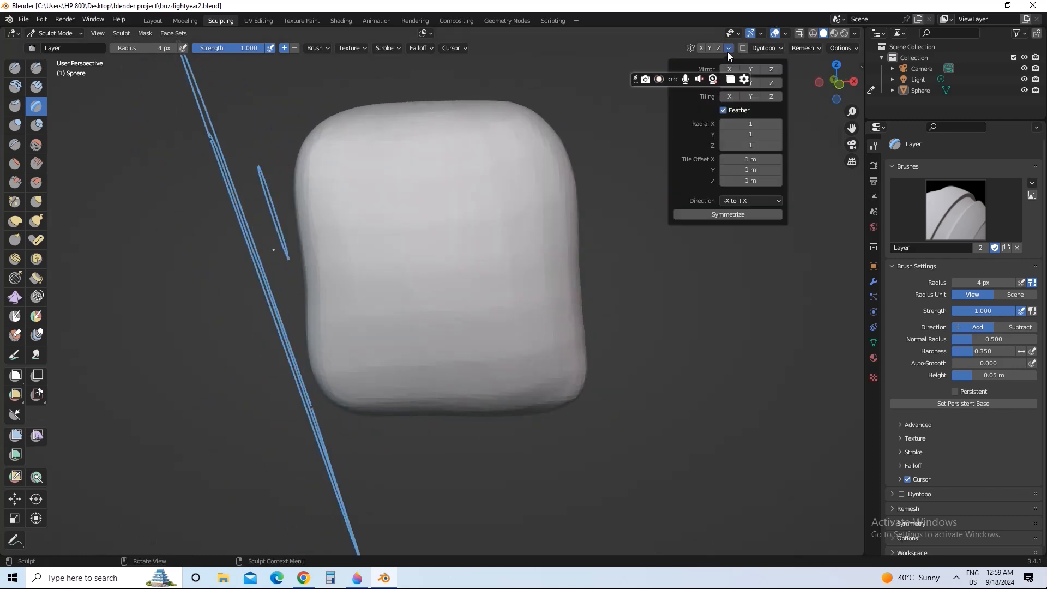
left_click(749, 201)
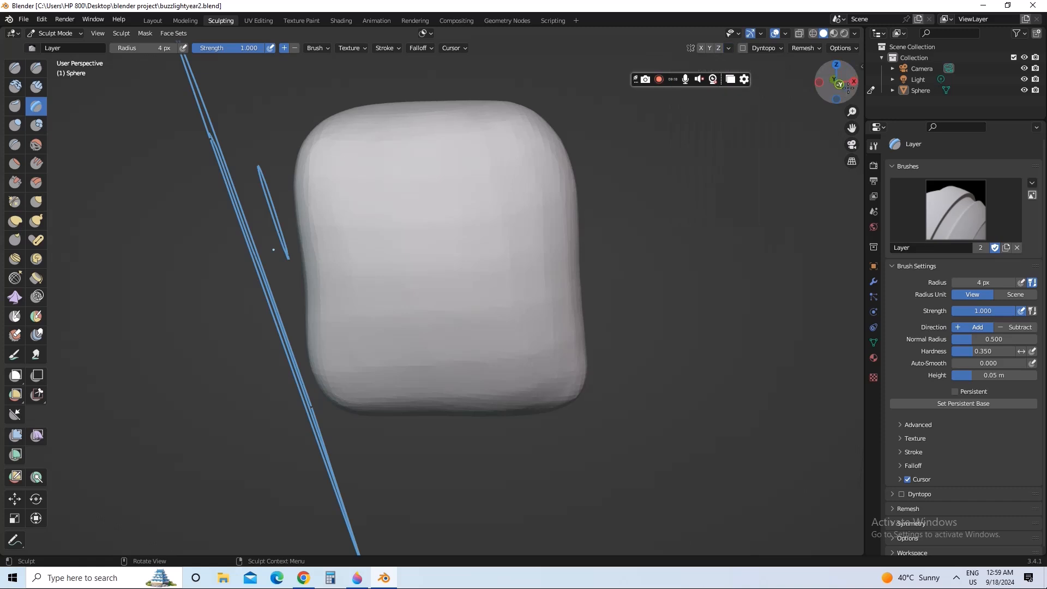
left_click(728, 48)
left_click(729, 48)
left_click(727, 215)
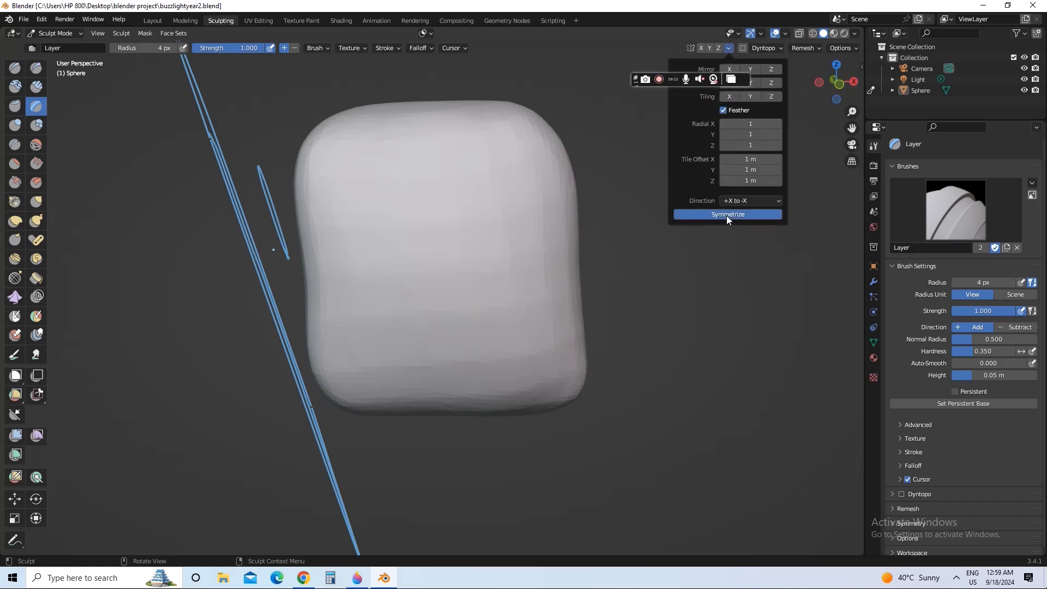
mouse_move(460, 240)
middle_mouse_down()
mouse_move(538, 240)
mouse_move(416, 269)
mouse_move(562, 257)
mouse_move(439, 269)
mouse_move(481, 273)
mouse_move(444, 285)
mouse_move(507, 285)
mouse_move(511, 247)
mouse_move(468, 203)
mouse_move(460, 274)
mouse_move(443, 243)
middle_mouse_up()
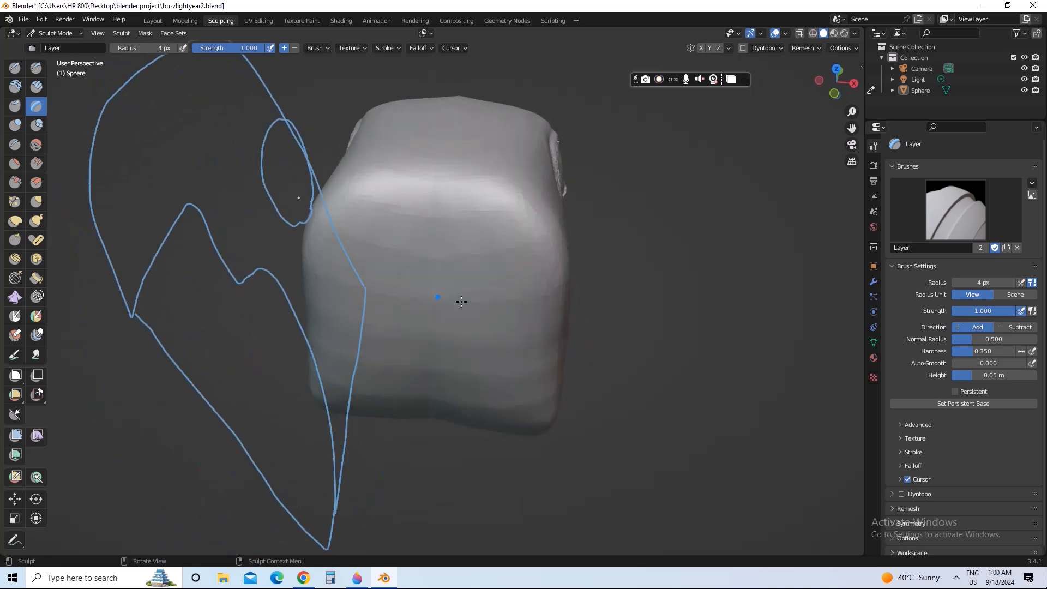
Pull the head's upper front edge forward on both sides of the centre using the Elastic Deform brush at a 76 px radius.
left_click(14, 220)
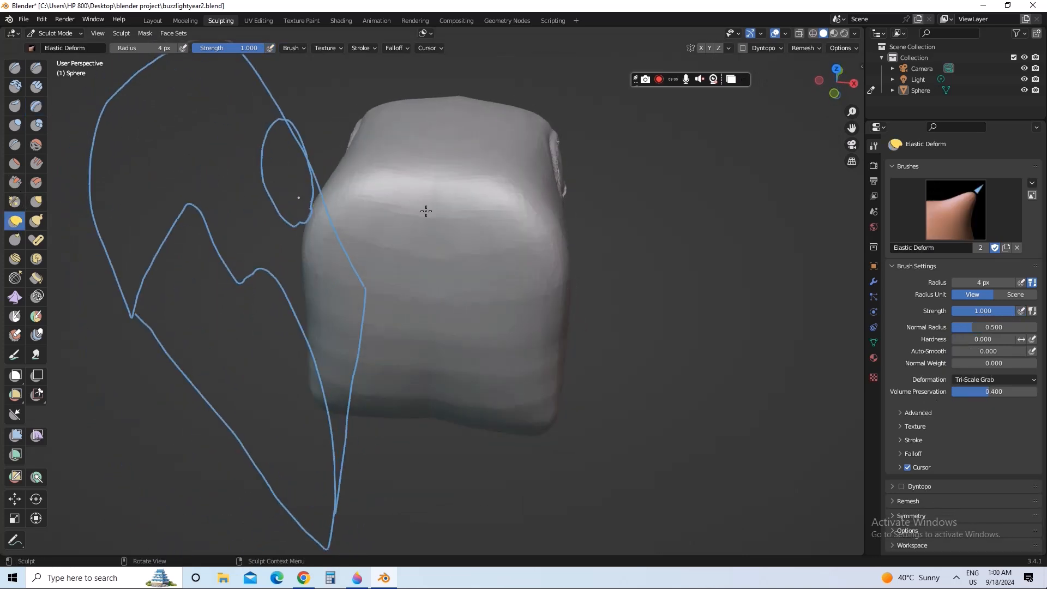
key("f")
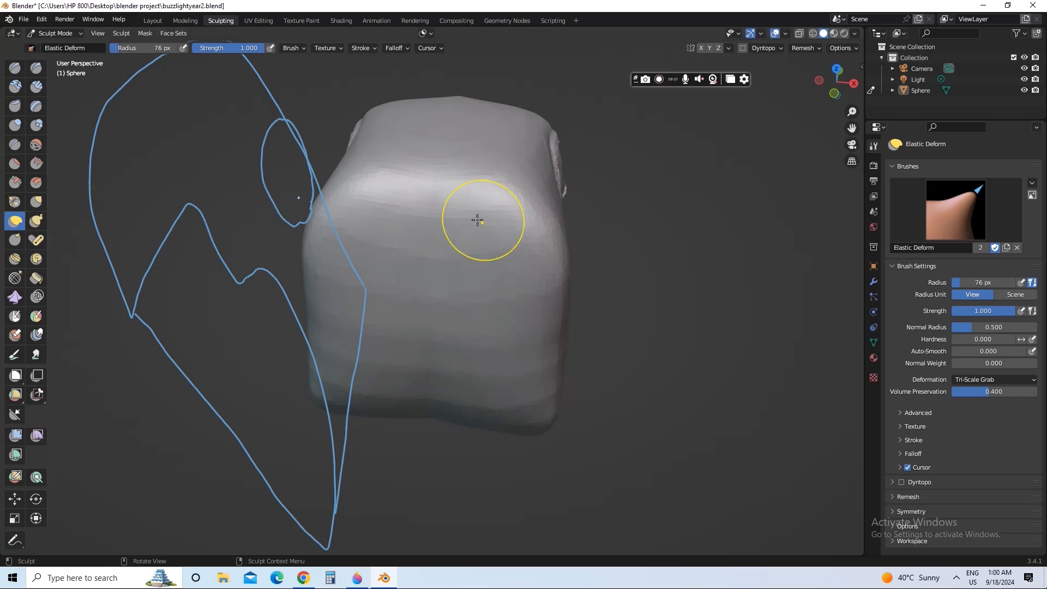
left_click(477, 217)
mouse_move(477, 217)
middle_mouse_down()
mouse_move(465, 261)
mouse_move(444, 261)
middle_mouse_up()
mouse_move(449, 296)
left_mouse_down()
mouse_move(437, 314)
mouse_move(385, 313)
left_mouse_up()
left_click_drag(508, 294, 506, 307)
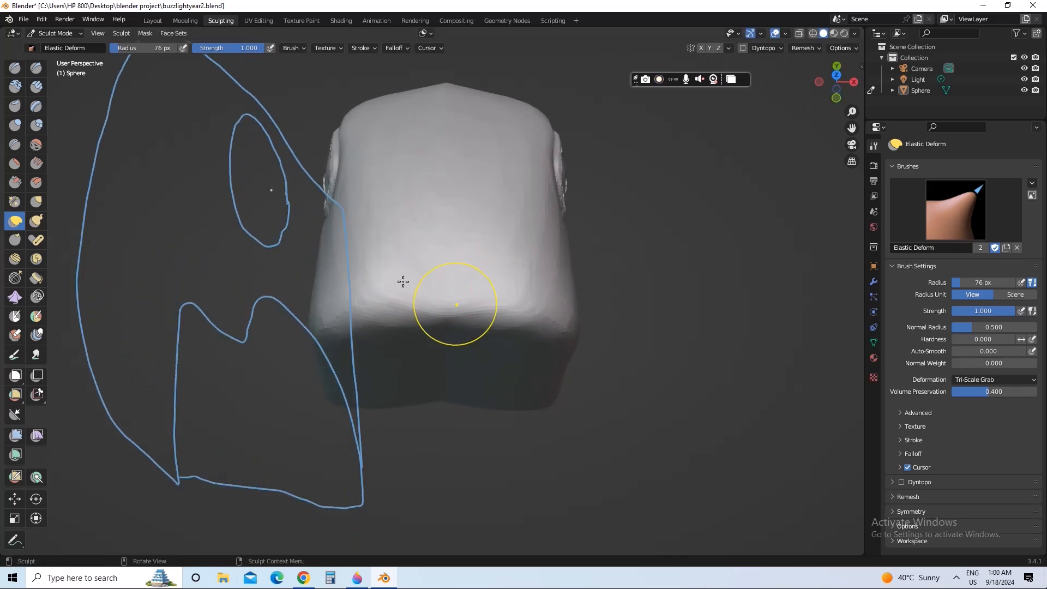
left_click_drag(390, 296, 388, 311)
mouse_move(449, 320)
middle_mouse_down()
mouse_move(475, 229)
mouse_move(485, 229)
middle_mouse_up()
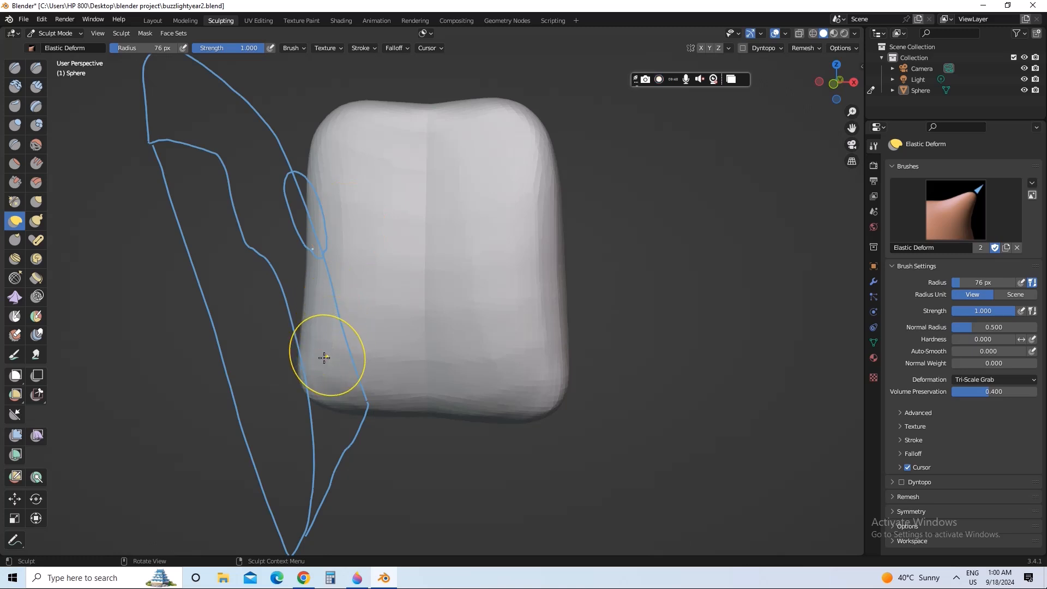
Pull the two lower front corners of the head outward, and push them back inward in an angled view with Elastic Deform.
left_click_drag(318, 392, 306, 394)
left_click_drag(541, 386, 555, 393)
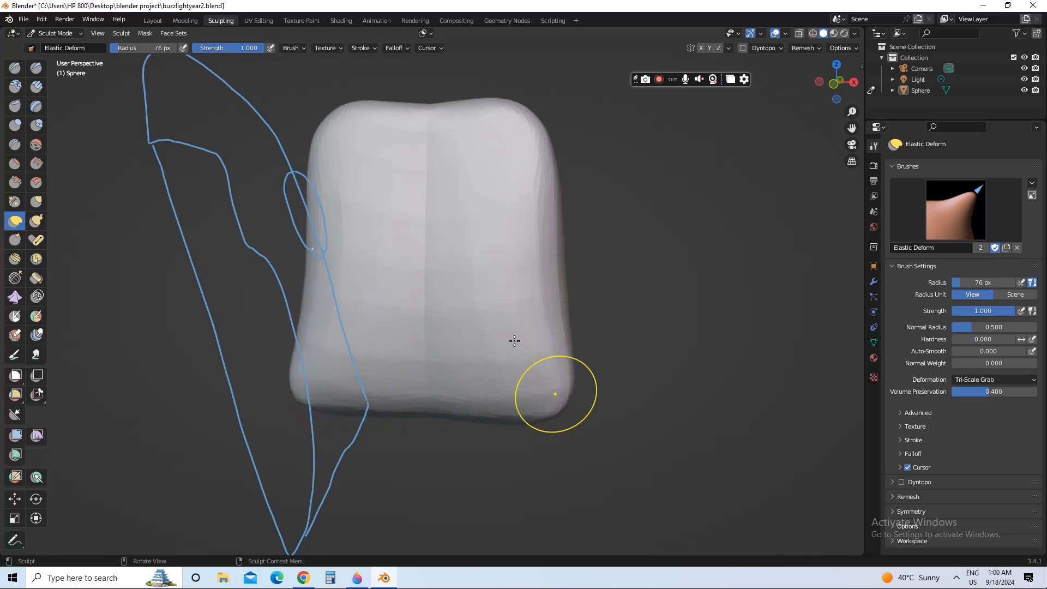
mouse_move(456, 256)
middle_mouse_down()
mouse_move(502, 257)
mouse_move(474, 252)
mouse_move(480, 279)
mouse_move(508, 271)
middle_mouse_up()
left_click_drag(532, 390, 516, 388)
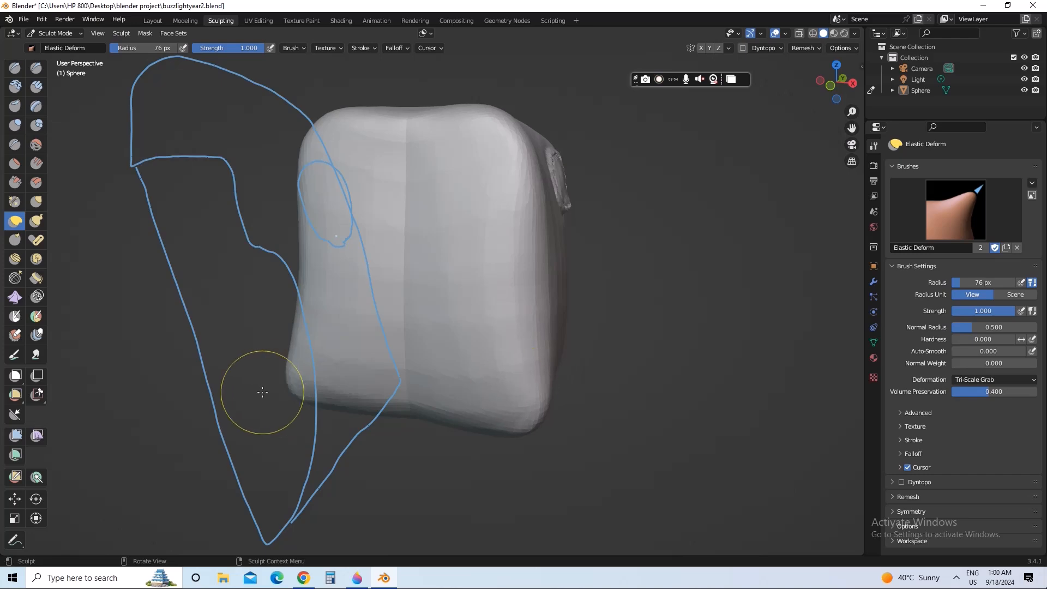
left_click_drag(288, 376, 314, 376)
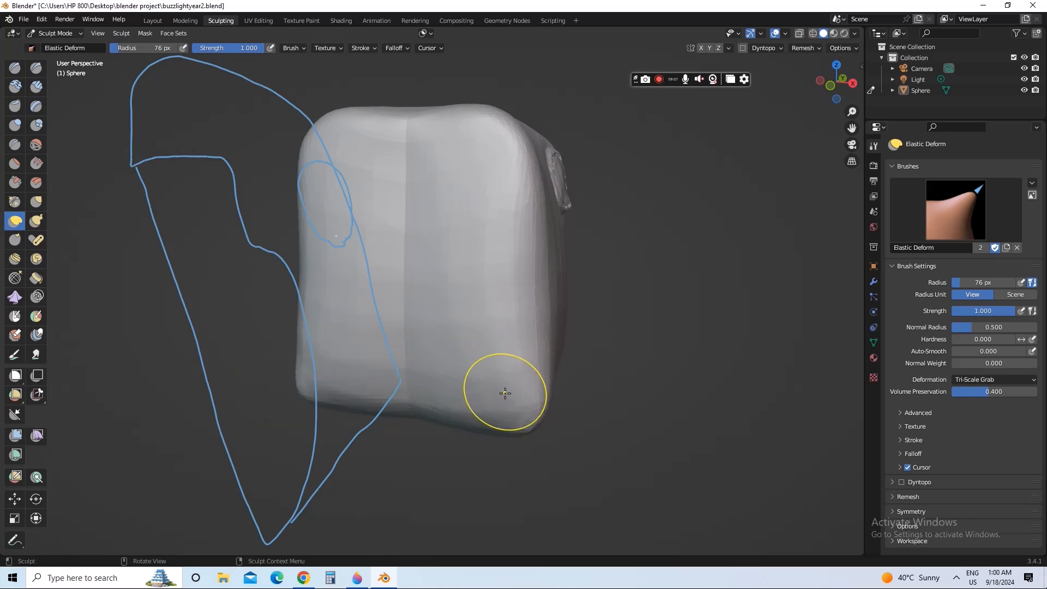
left_click_drag(506, 393, 500, 391)
Reshape the back edge of the head beside and below the ear with the Elastic Deform brush.
mouse_move(476, 231)
middle_mouse_down()
mouse_move(392, 246)
mouse_move(456, 252)
mouse_move(397, 233)
mouse_move(289, 303)
middle_mouse_up()
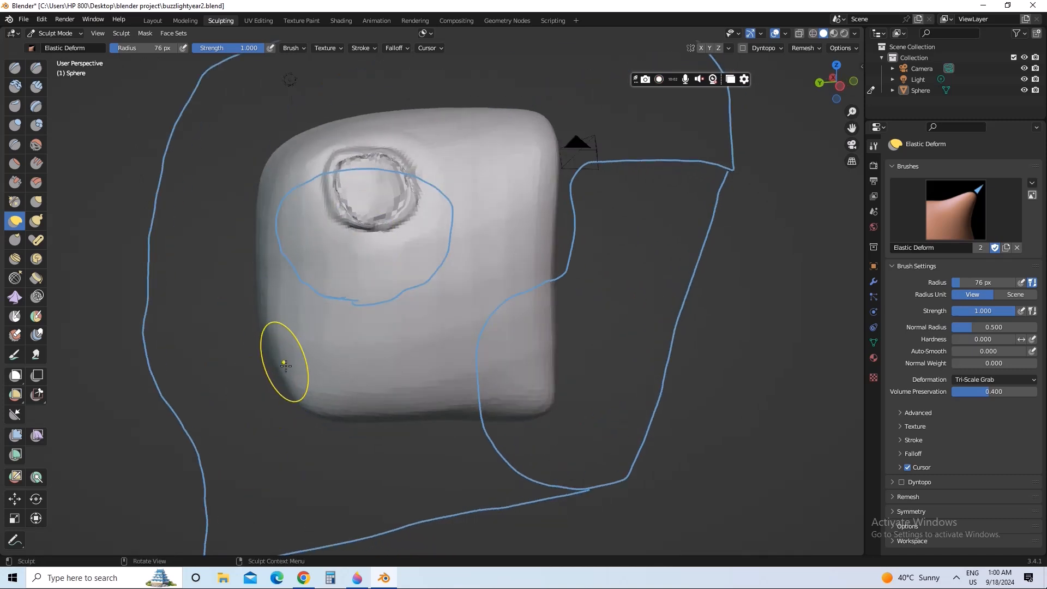
left_click_drag(264, 276, 268, 178)
mouse_move(273, 272)
middle_mouse_down()
mouse_move(420, 299)
mouse_move(565, 270)
middle_mouse_up()
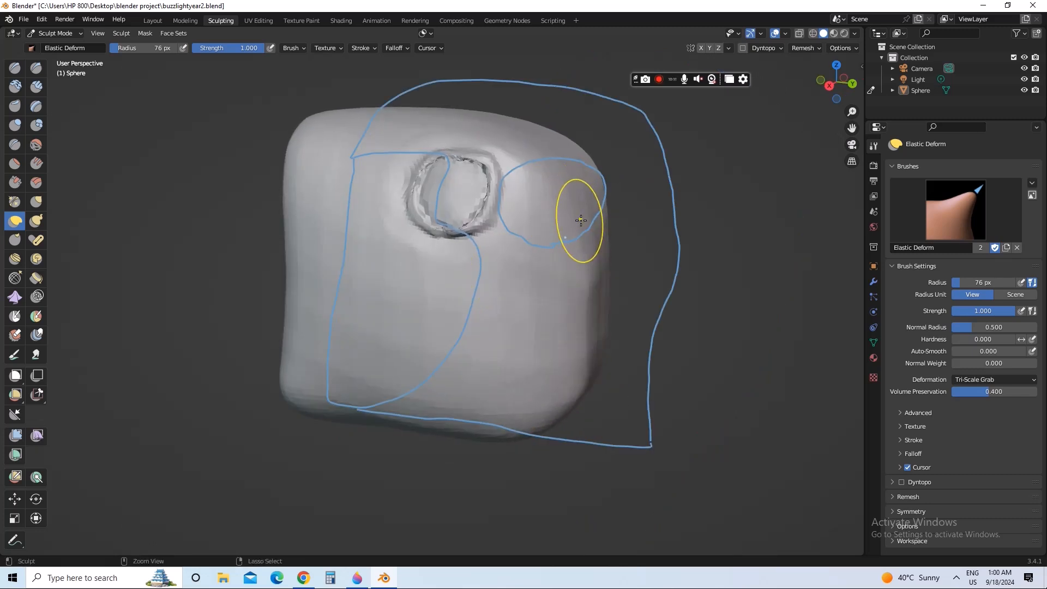
mouse_move(495, 286)
middle_mouse_down()
mouse_move(573, 264)
mouse_move(511, 312)
mouse_move(554, 299)
mouse_move(514, 306)
mouse_move(436, 266)
mouse_move(318, 243)
mouse_move(317, 266)
mouse_move(514, 273)
mouse_move(490, 272)
middle_mouse_up()
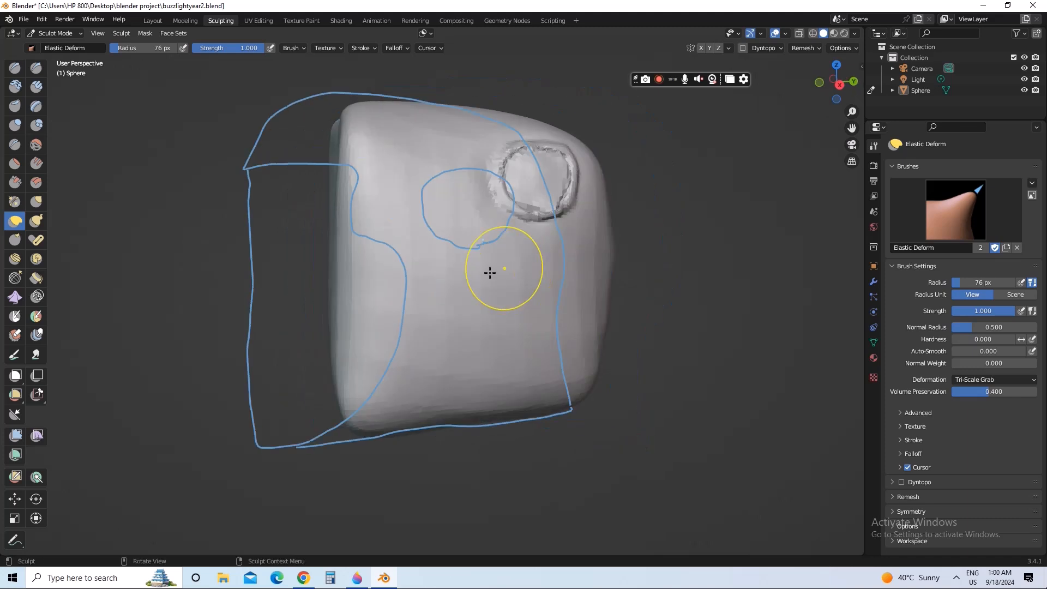
Save the reshaped head to buzzlightyear2.blend.
left_click(24, 20)
left_click(39, 91)
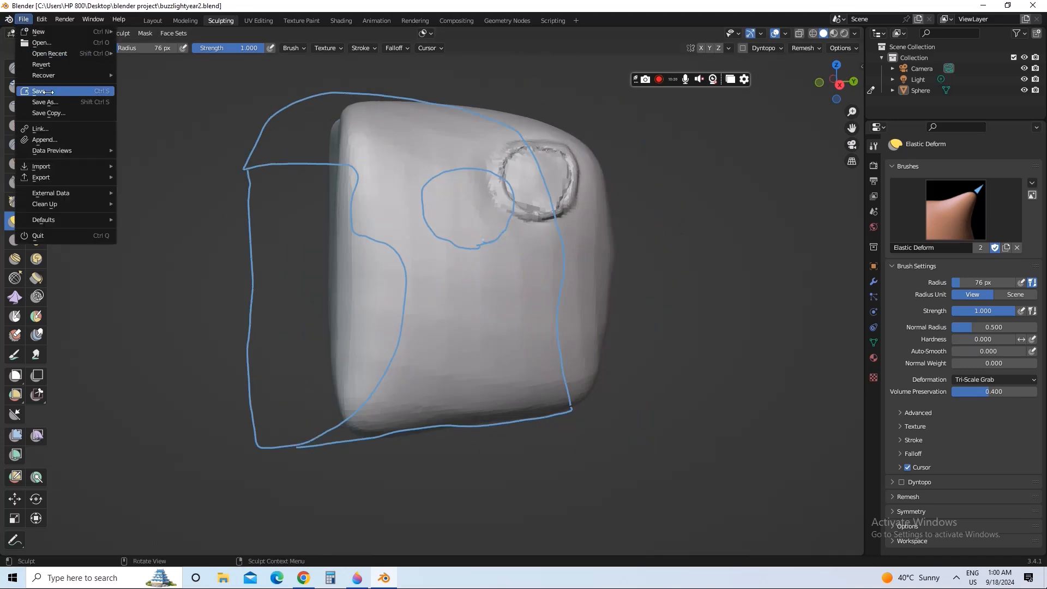
left_click(22, 21)
left_click(52, 92)
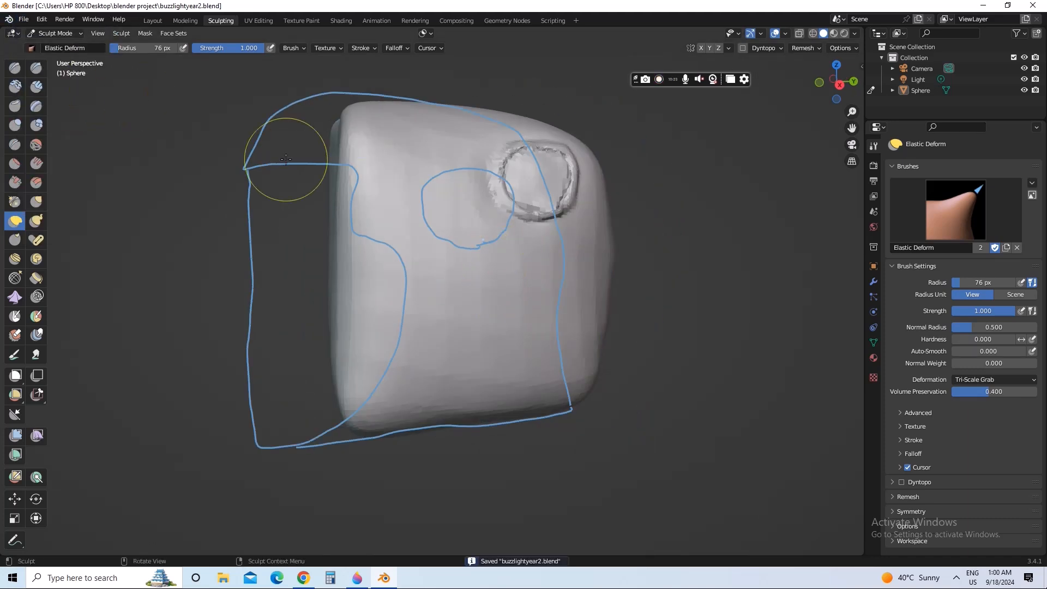
Check the strip drawing in Paint 3D against the head's side view, return to Blender and activate the Layer brush.
middle_click_drag(449, 293, 451, 292)
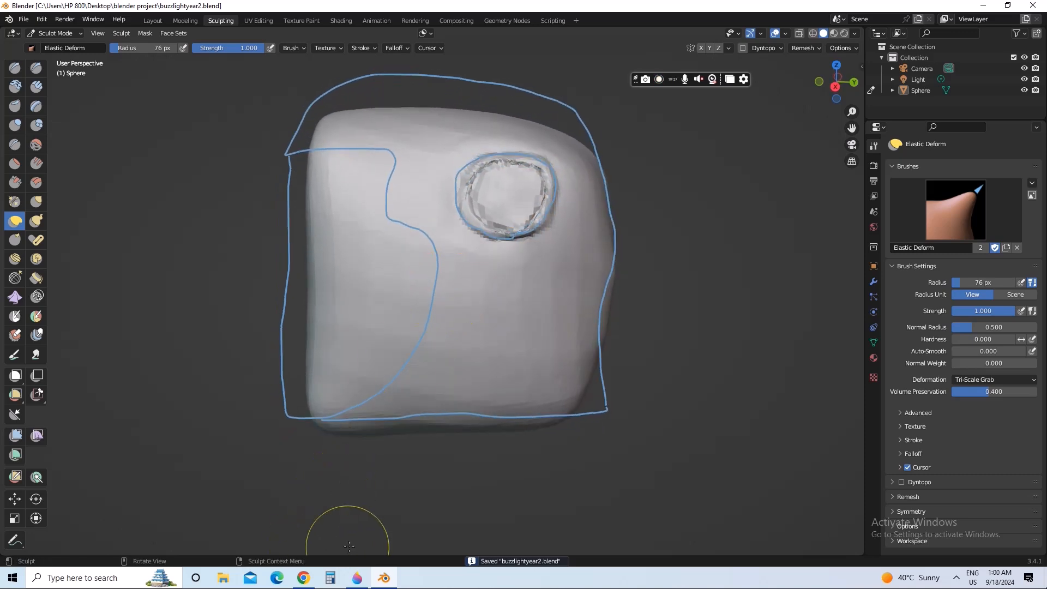
left_click(357, 579)
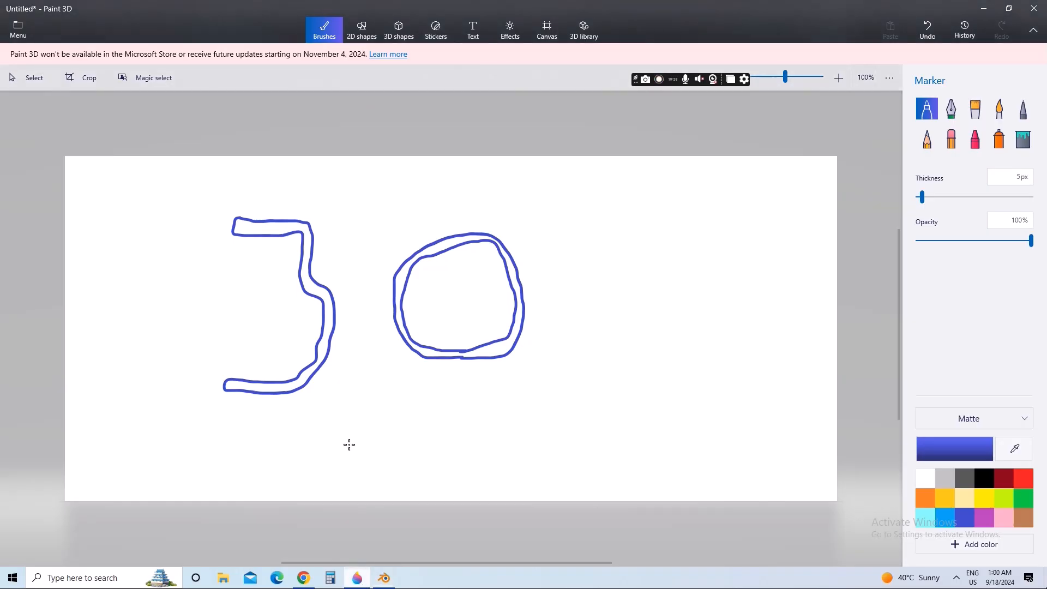
left_click(357, 578)
left_click(36, 106)
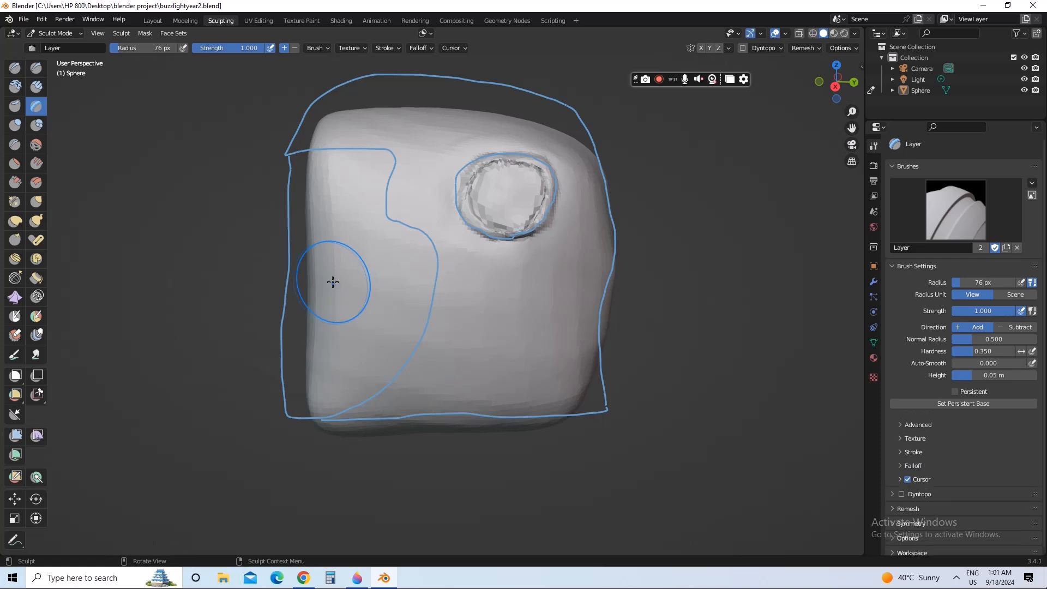
Try raising the curved side strip along the drawn outline with the Layer brush at a 28 px radius, and undo it.
key("f")
left_click(169, 236)
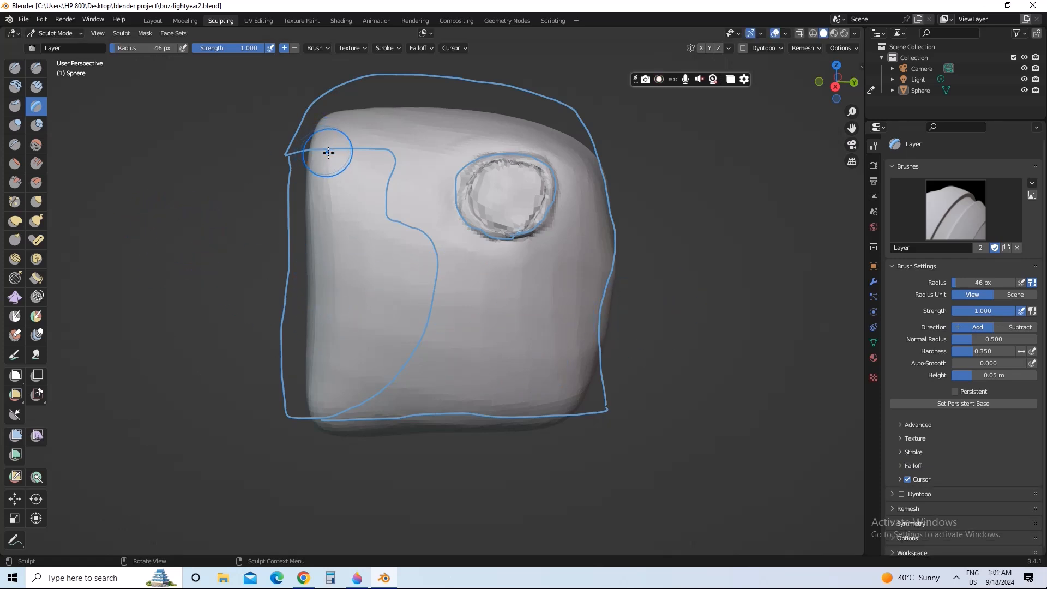
key("f")
left_click(321, 155)
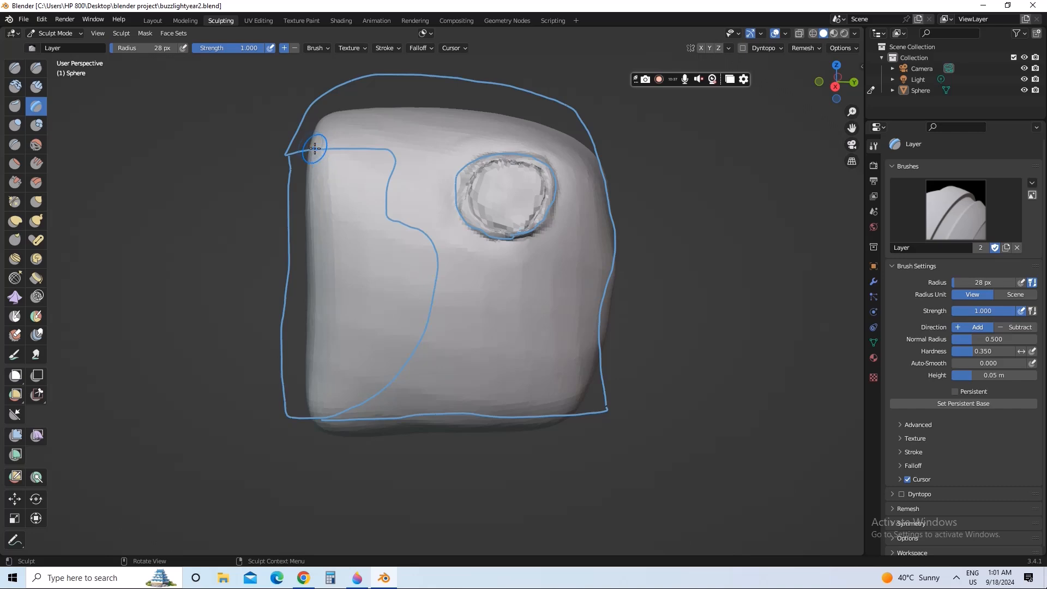
left_click_drag(315, 148, 349, 151)
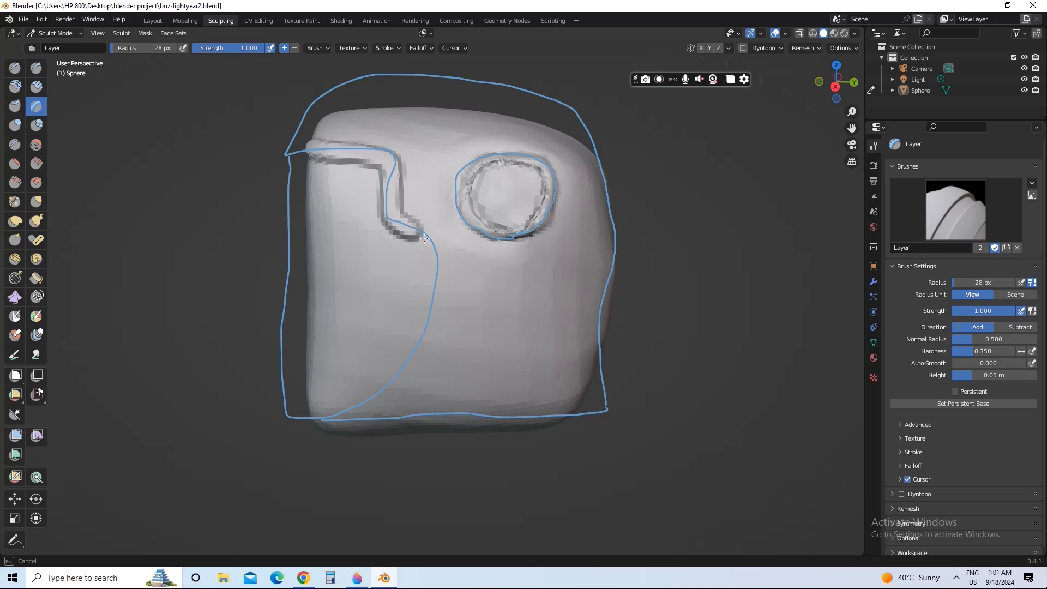
left_click_drag(429, 303, 420, 346)
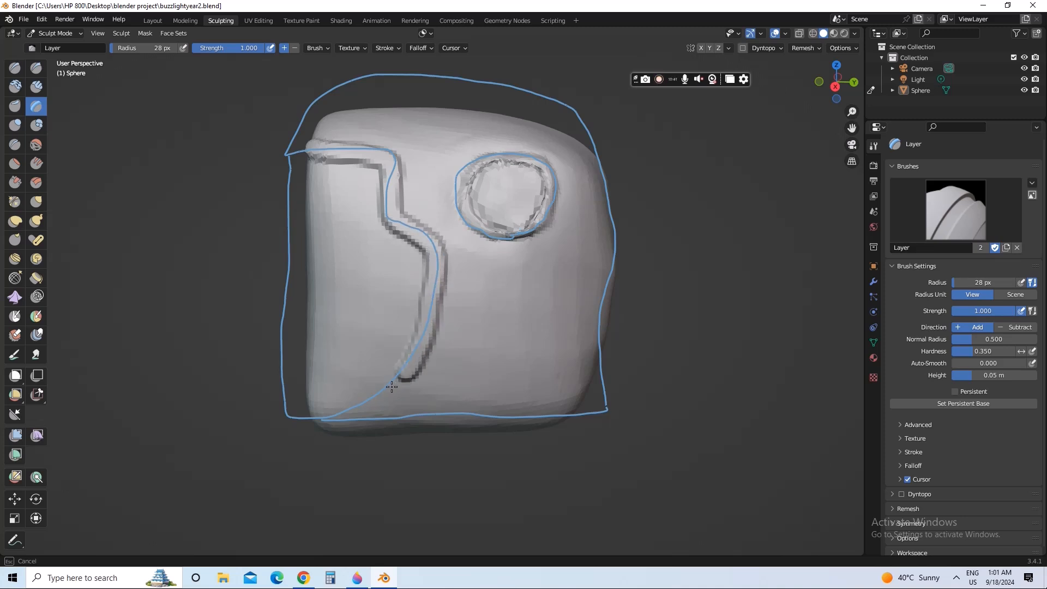
left_click_drag(392, 387, 319, 420)
mouse_move(362, 334)
middle_mouse_down()
mouse_move(462, 276)
mouse_move(434, 257)
middle_mouse_up()
key("ctrl+z")
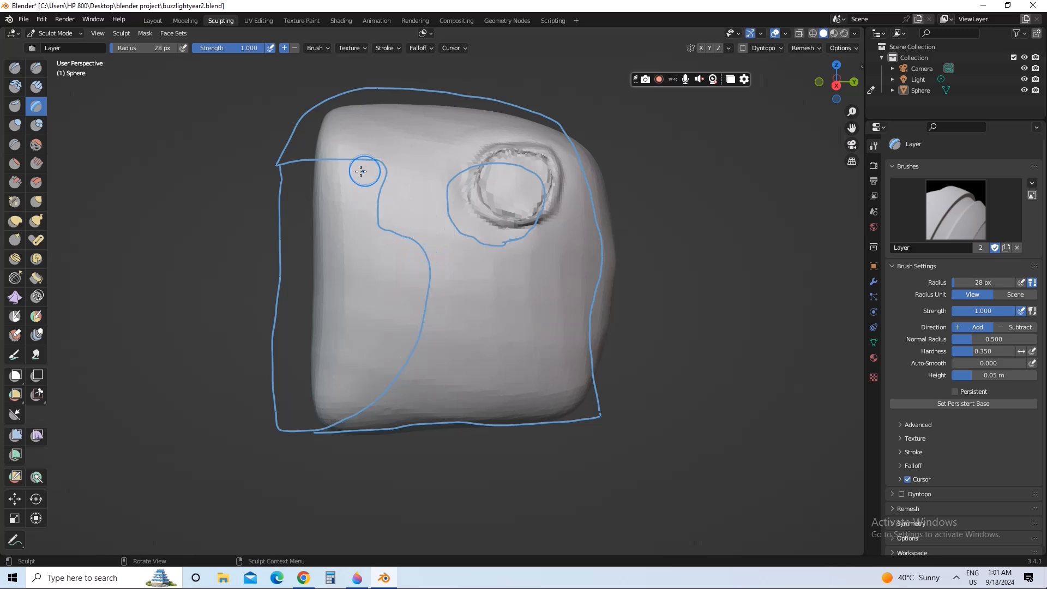
key("f")
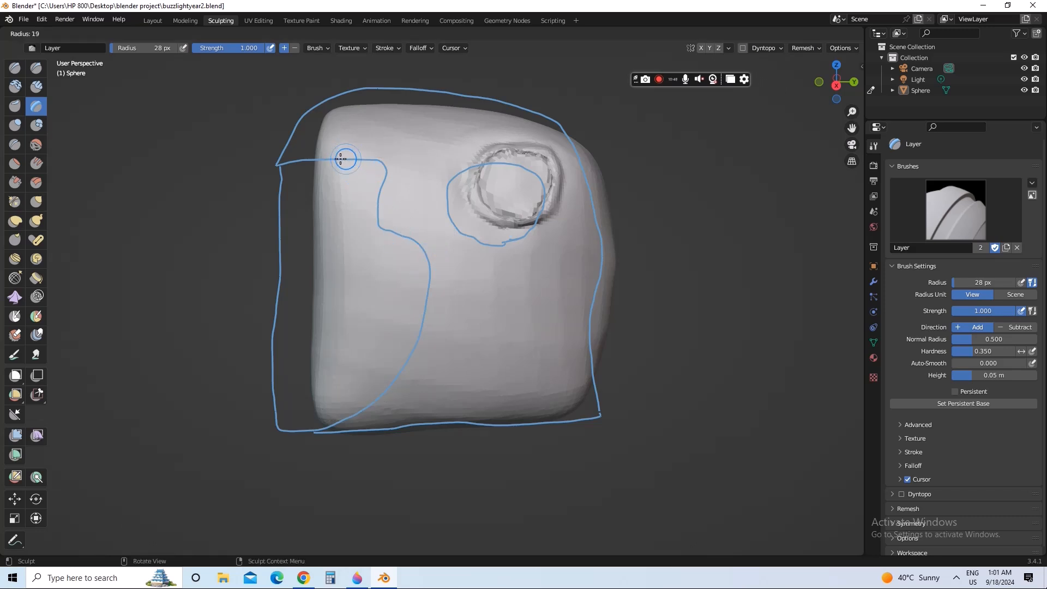
right_click(340, 159)
left_click(339, 158)
key("ctrl+z")
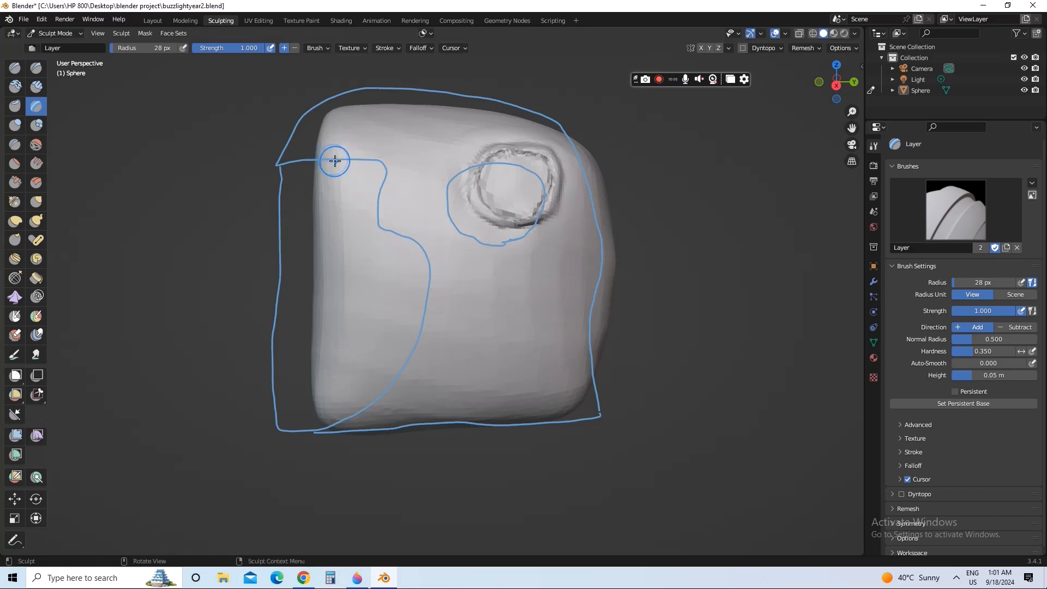
Raise the curved side strip along the drawn outline with the Layer brush at a 20 px radius, undoing and redrawing its lower part.
key("f")
left_click(331, 160)
left_click_drag(321, 160, 345, 159)
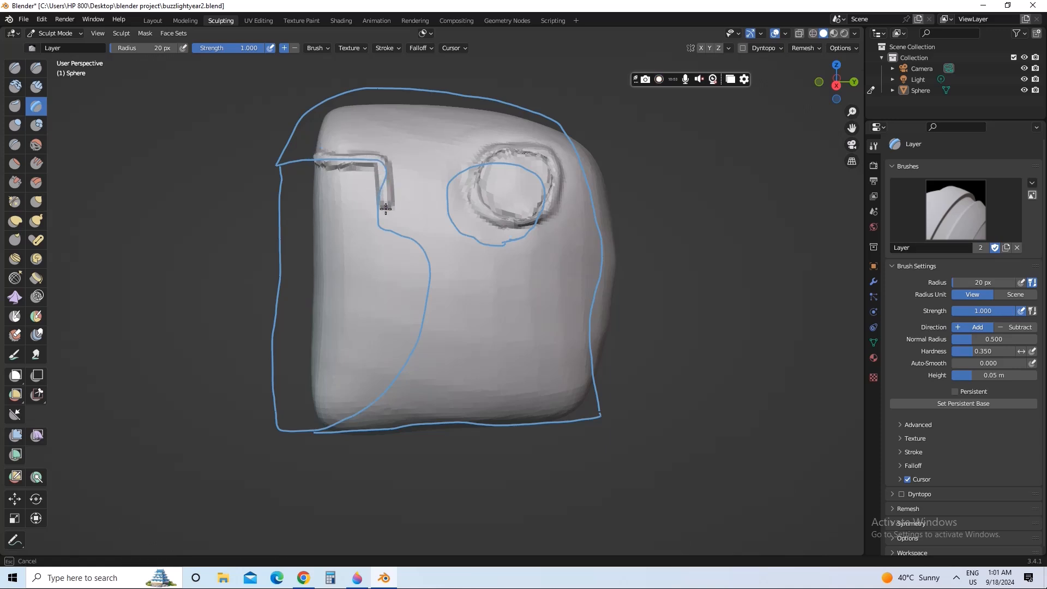
left_click_drag(427, 280, 425, 329)
left_click_drag(412, 368, 399, 380)
key("ctrl+z")
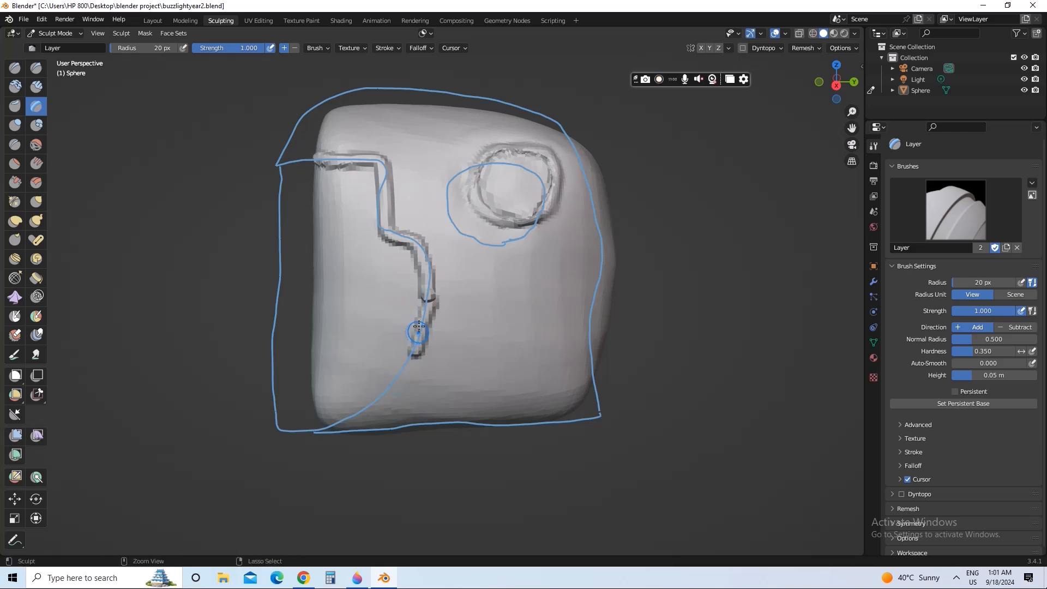
key("ctrl+z")
left_click_drag(427, 292, 426, 300)
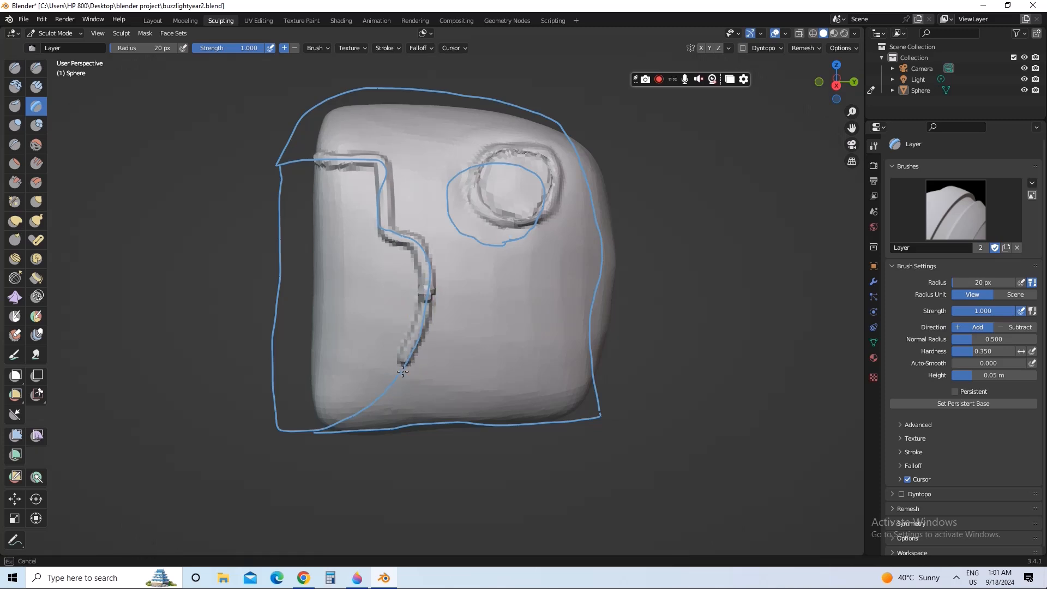
left_click_drag(351, 420, 330, 431)
Continue the strip across the head's lower front edge with the Layer brush and symmetrize the head from +X to -X.
mouse_move(355, 378)
middle_mouse_down()
mouse_move(417, 322)
mouse_move(424, 331)
mouse_move(421, 296)
mouse_move(393, 271)
mouse_move(430, 275)
mouse_move(483, 250)
mouse_move(502, 328)
mouse_move(567, 369)
middle_mouse_up()
left_click_drag(572, 370, 416, 380)
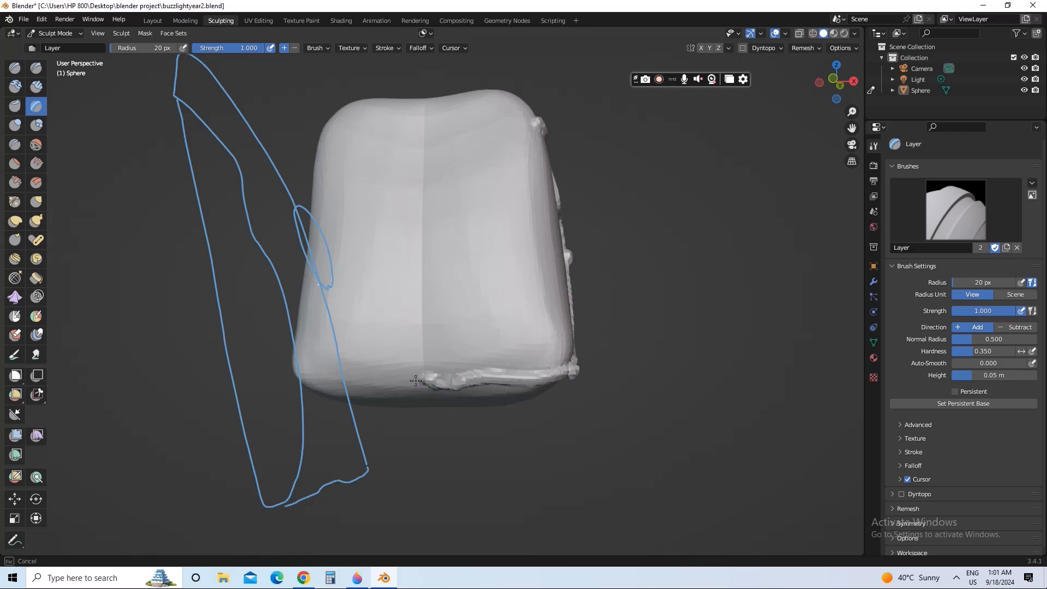
mouse_move(342, 346)
middle_mouse_down()
mouse_move(561, 241)
mouse_move(502, 277)
mouse_move(538, 250)
middle_mouse_up()
left_click(728, 48)
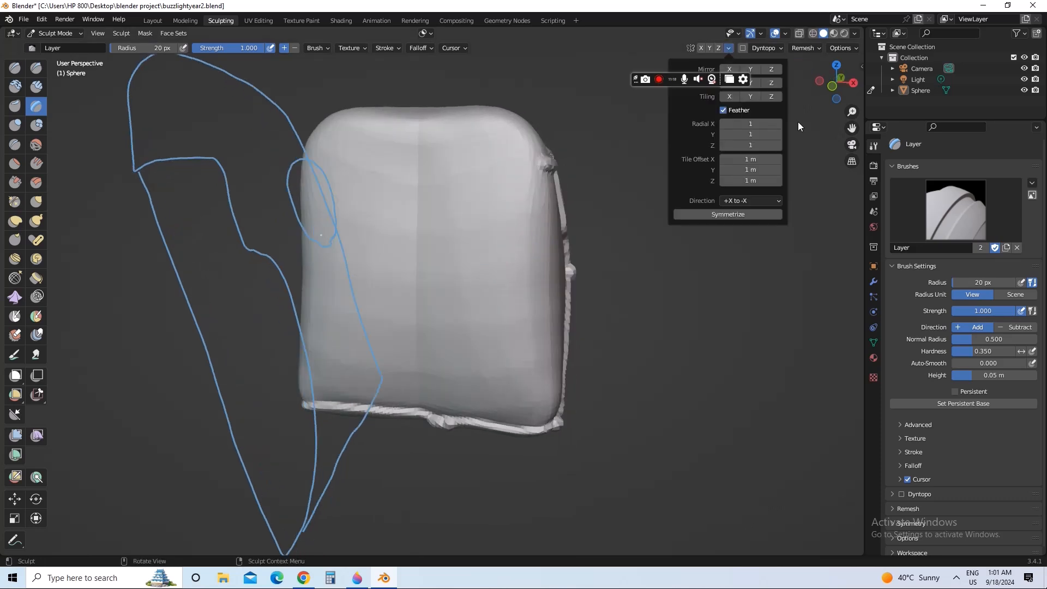
left_click(753, 216)
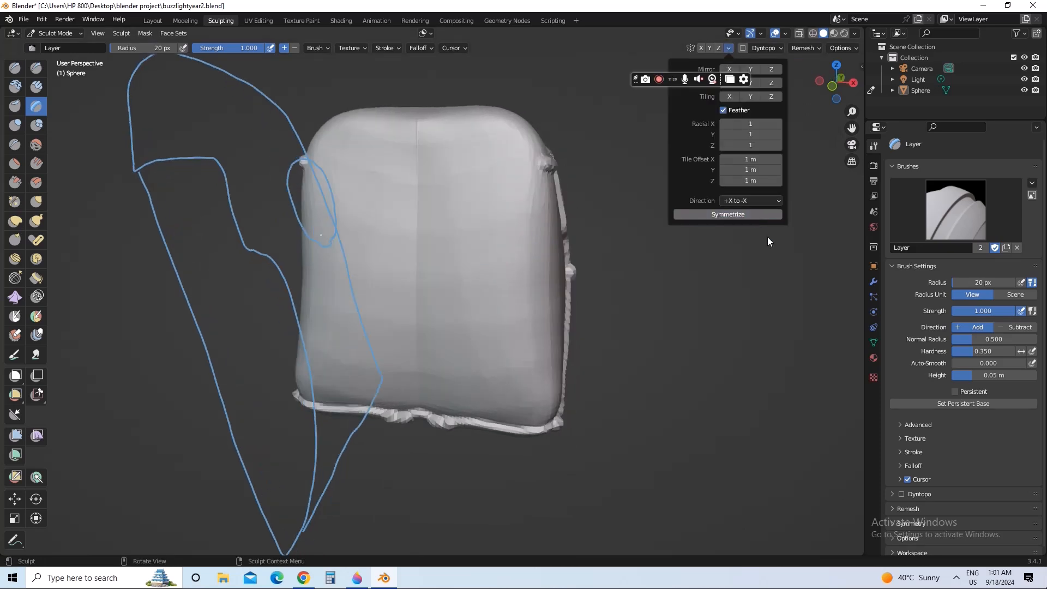
Raise a strip across the head's upper front edge with the Layer brush at 20 px and symmetrize from +X to -X.
mouse_move(350, 301)
middle_mouse_down()
mouse_move(486, 283)
mouse_move(442, 290)
mouse_move(419, 264)
middle_mouse_up()
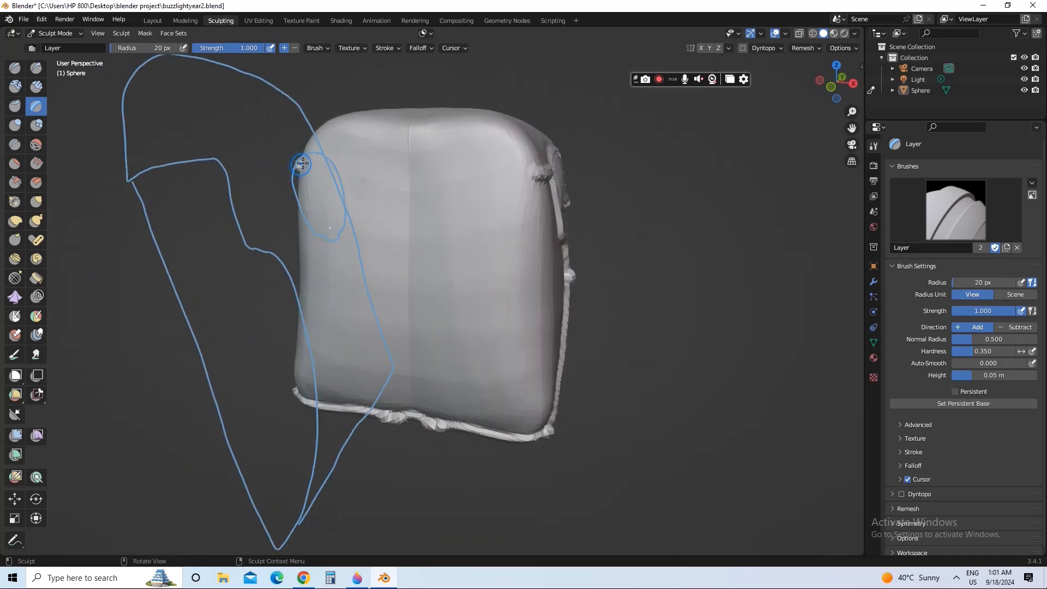
left_click_drag(537, 172, 433, 177)
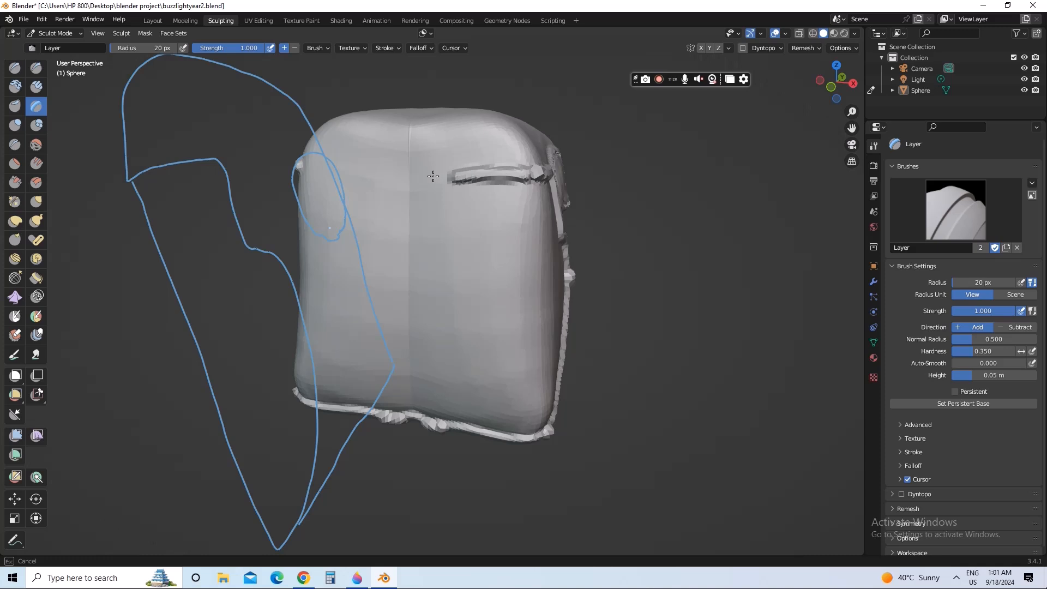
left_click_drag(340, 172, 321, 171)
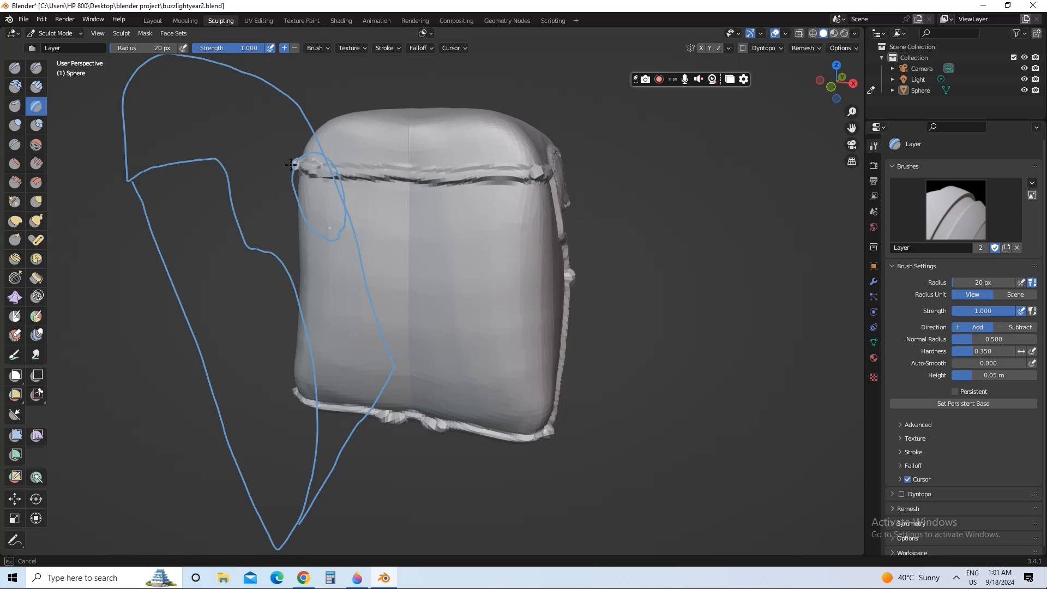
left_click(728, 49)
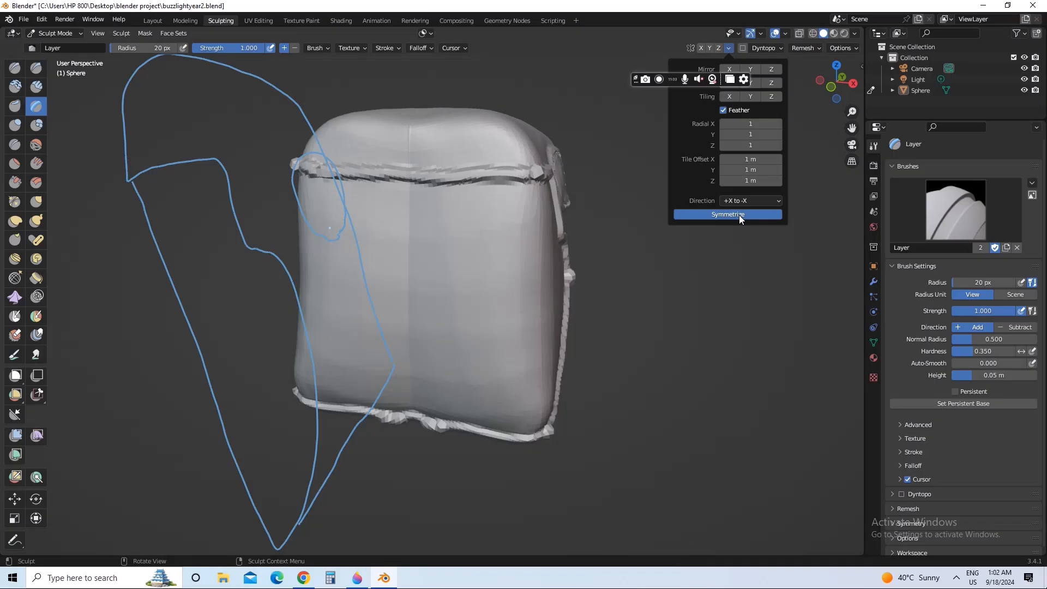
Turn to the head's side view and save the project file buzzlightyear2.blend.
mouse_move(420, 241)
middle_mouse_down()
mouse_move(458, 248)
mouse_move(484, 234)
mouse_move(496, 248)
mouse_move(458, 227)
mouse_move(479, 224)
mouse_move(431, 212)
mouse_move(509, 211)
mouse_move(444, 227)
mouse_move(468, 230)
middle_mouse_up()
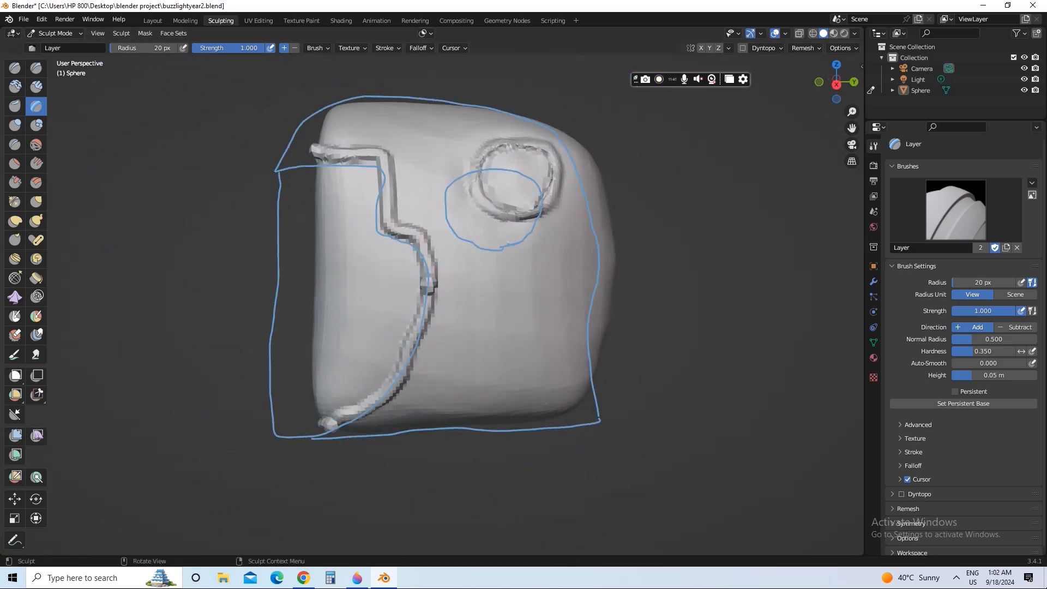
left_click(23, 19)
left_click(57, 90)
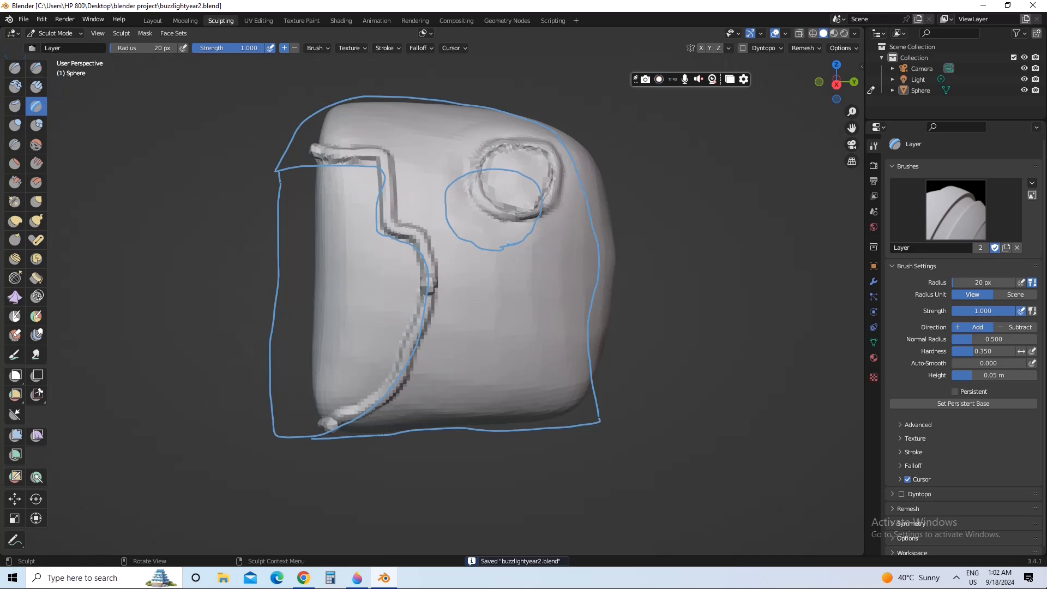
left_click(23, 20)
left_click(46, 93)
left_click(24, 20)
left_click(49, 91)
left_click(23, 20)
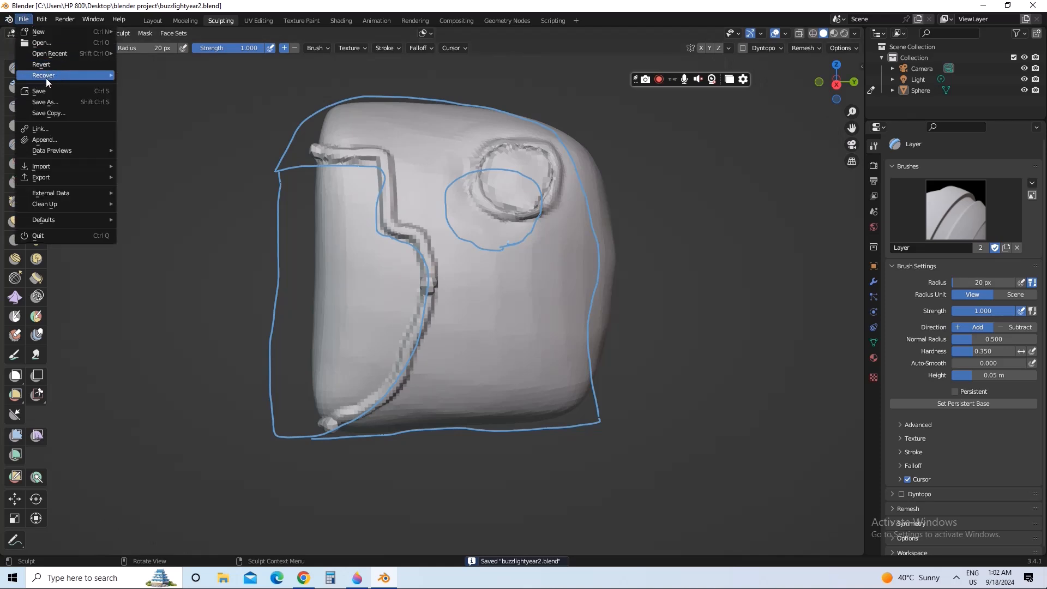